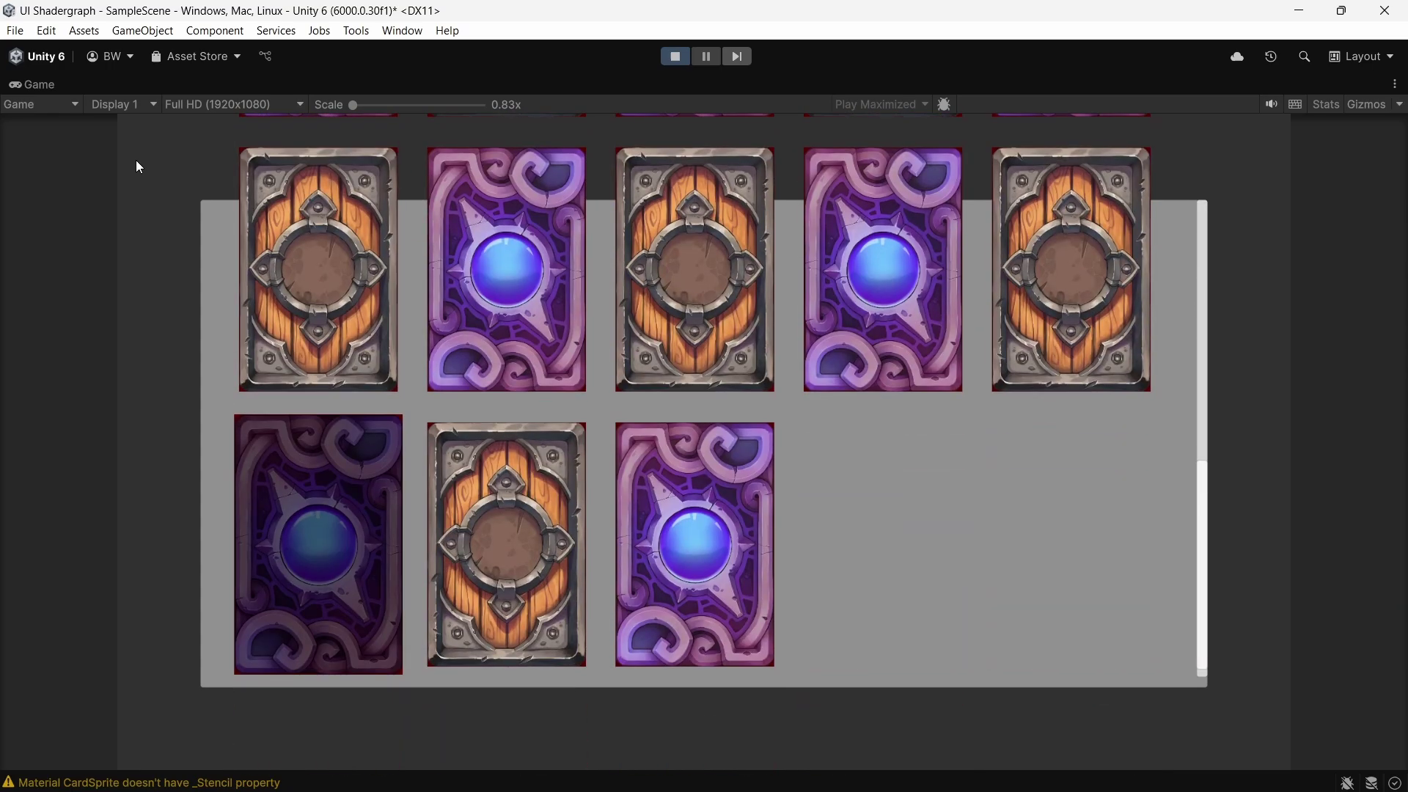
# Step: Stop play mode and create a URP Canvas Shader Graph asset named Card
pyautogui.hotkey('ctrl', 'p')
pyautogui.rightClick(853, 517)
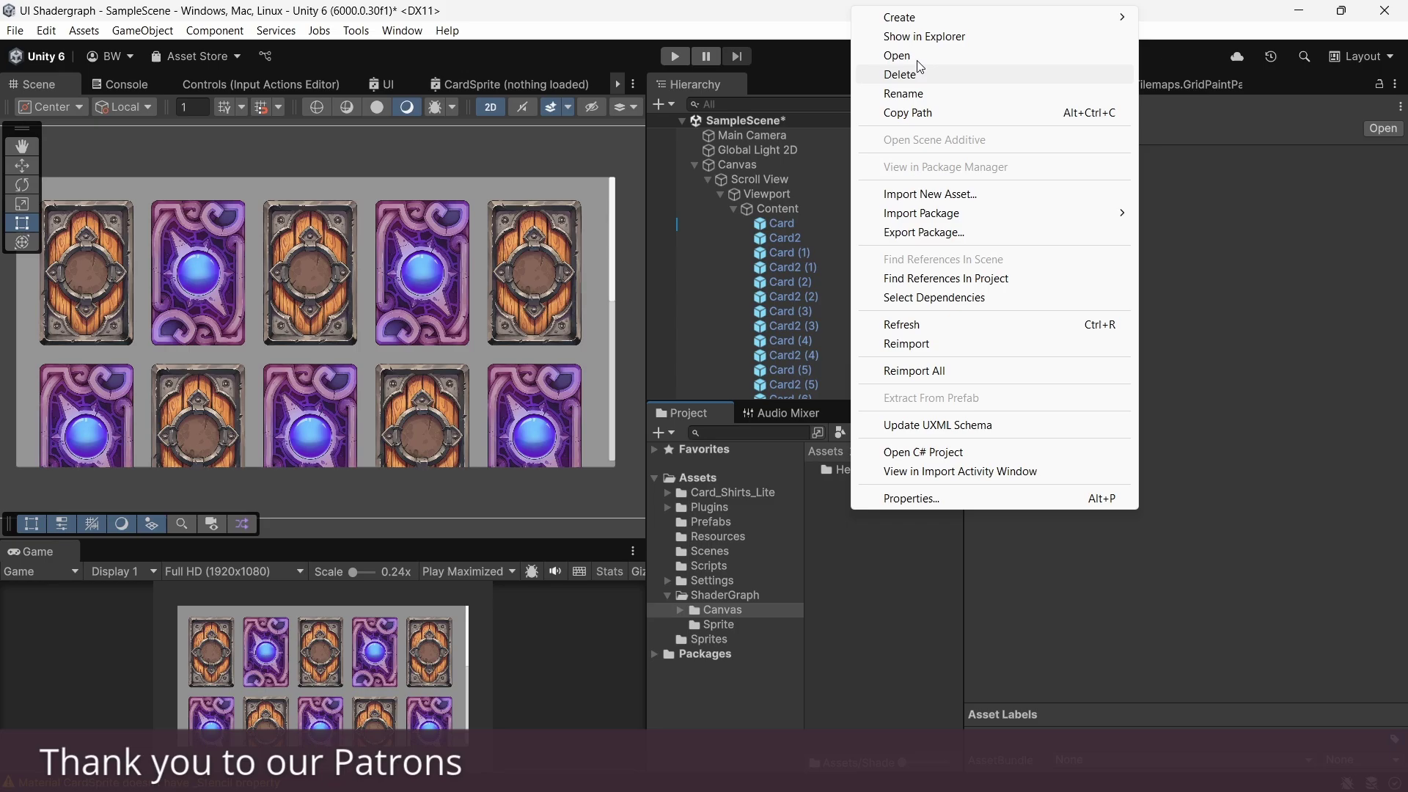
pyautogui.moveTo(899, 17)
pyautogui.moveTo(1184, 235)
pyautogui.moveTo(978, 254)
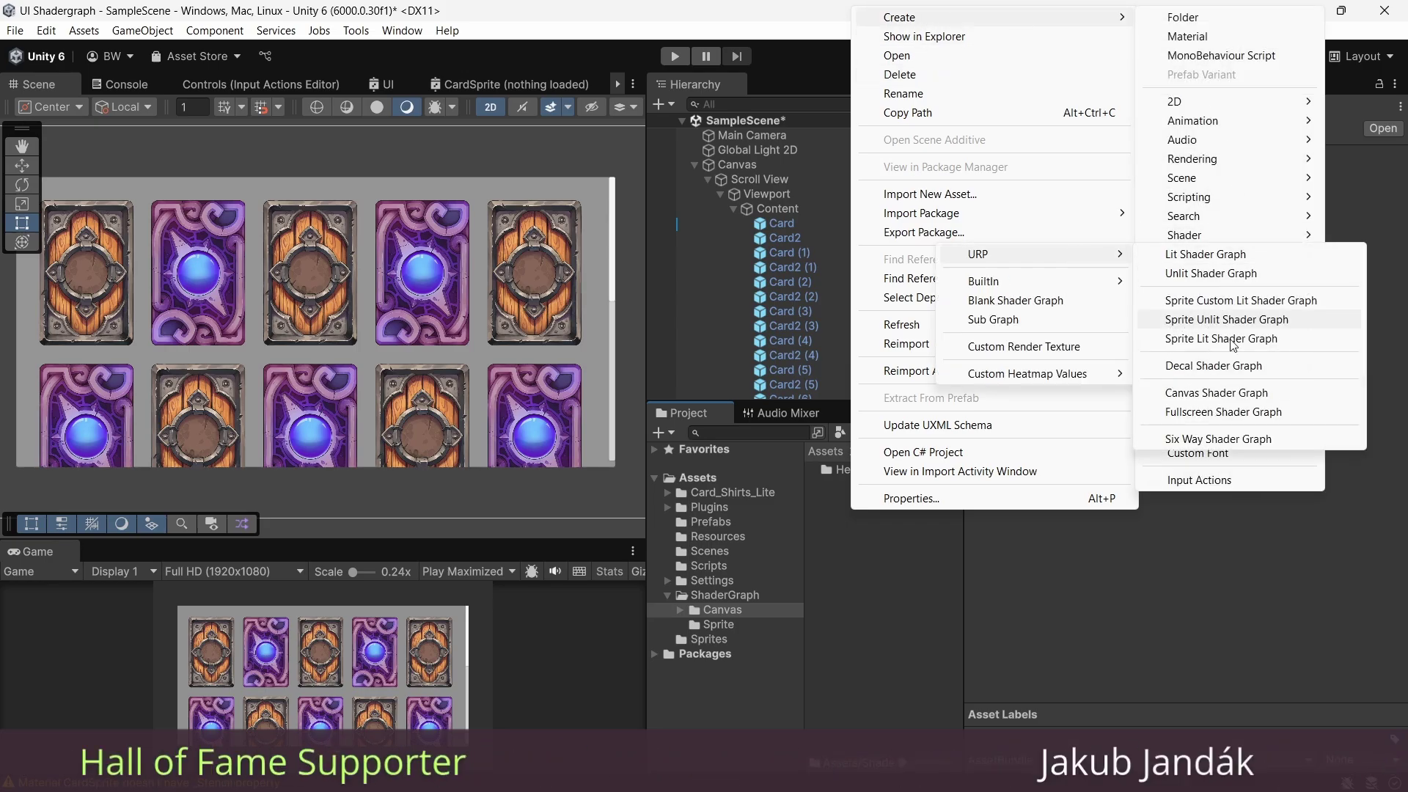
pyautogui.click(1221, 393)
pyautogui.write('Card')
pyautogui.press('Return')
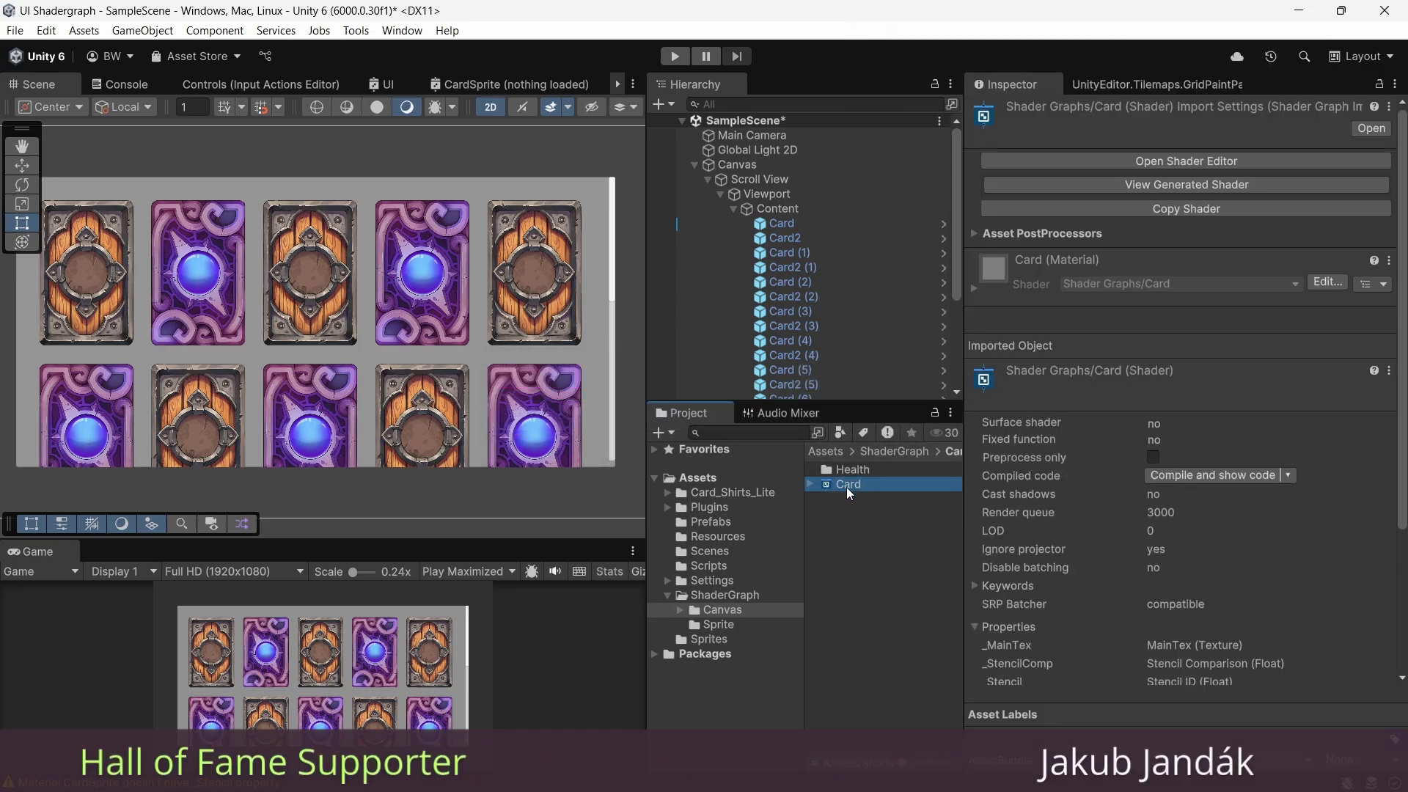
# Step: Open the Card graph, add a Texture2D property MainTex and place it on the graph
pyautogui.doubleClick(846, 485)
pyautogui.click(226, 155)
pyautogui.click(307, 334)
pyautogui.write('MainTex')
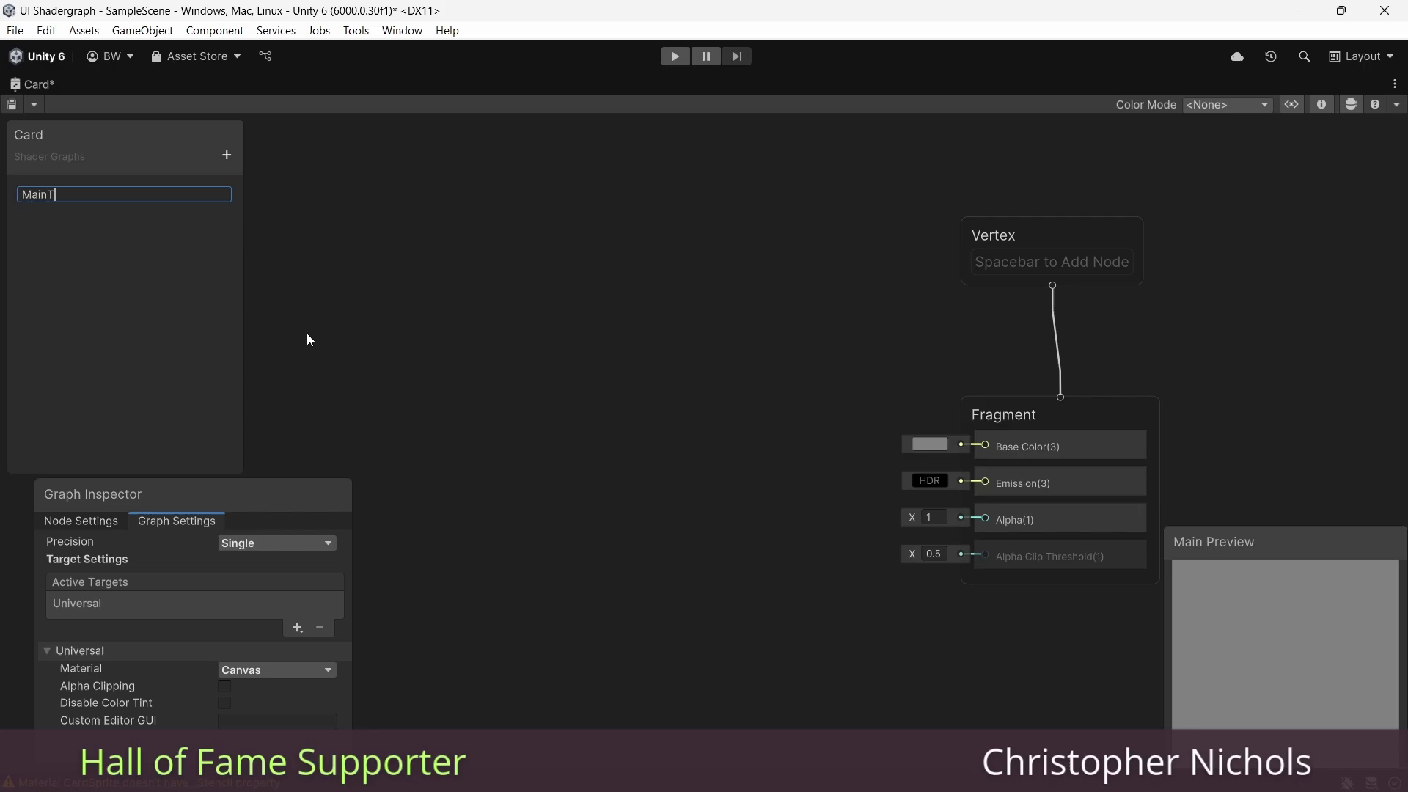
pyautogui.press('Return')
pyautogui.moveTo(51, 189); pyautogui.dragTo(526, 324)
# Step: Sample MainTex with a Sample Texture 2D node wired into Base Color and Alpha
pyautogui.press('space')
pyautogui.write('sample texture')
pyautogui.press('Return')
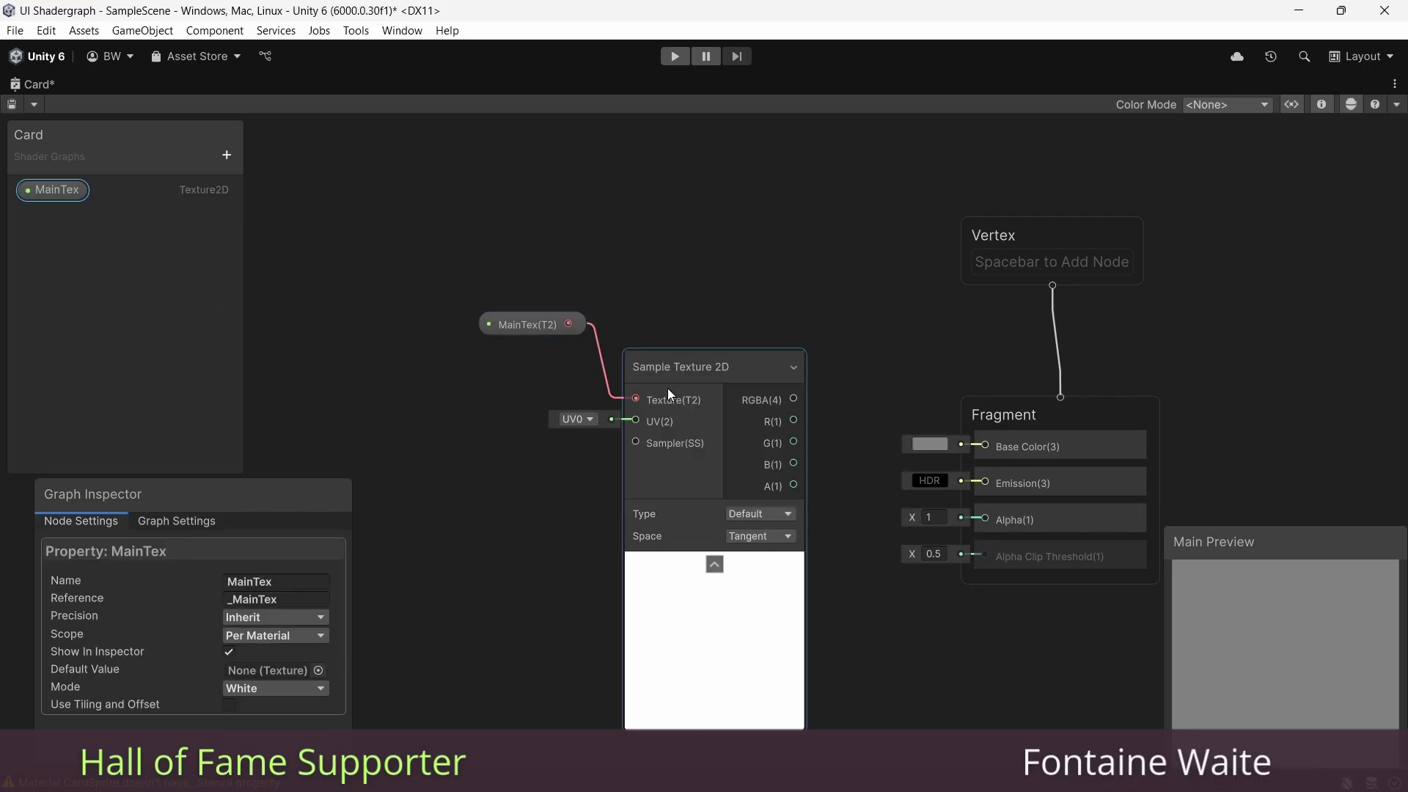
pyautogui.moveTo(793, 399); pyautogui.dragTo(985, 446)
pyautogui.moveTo(794, 486); pyautogui.dragTo(985, 520)
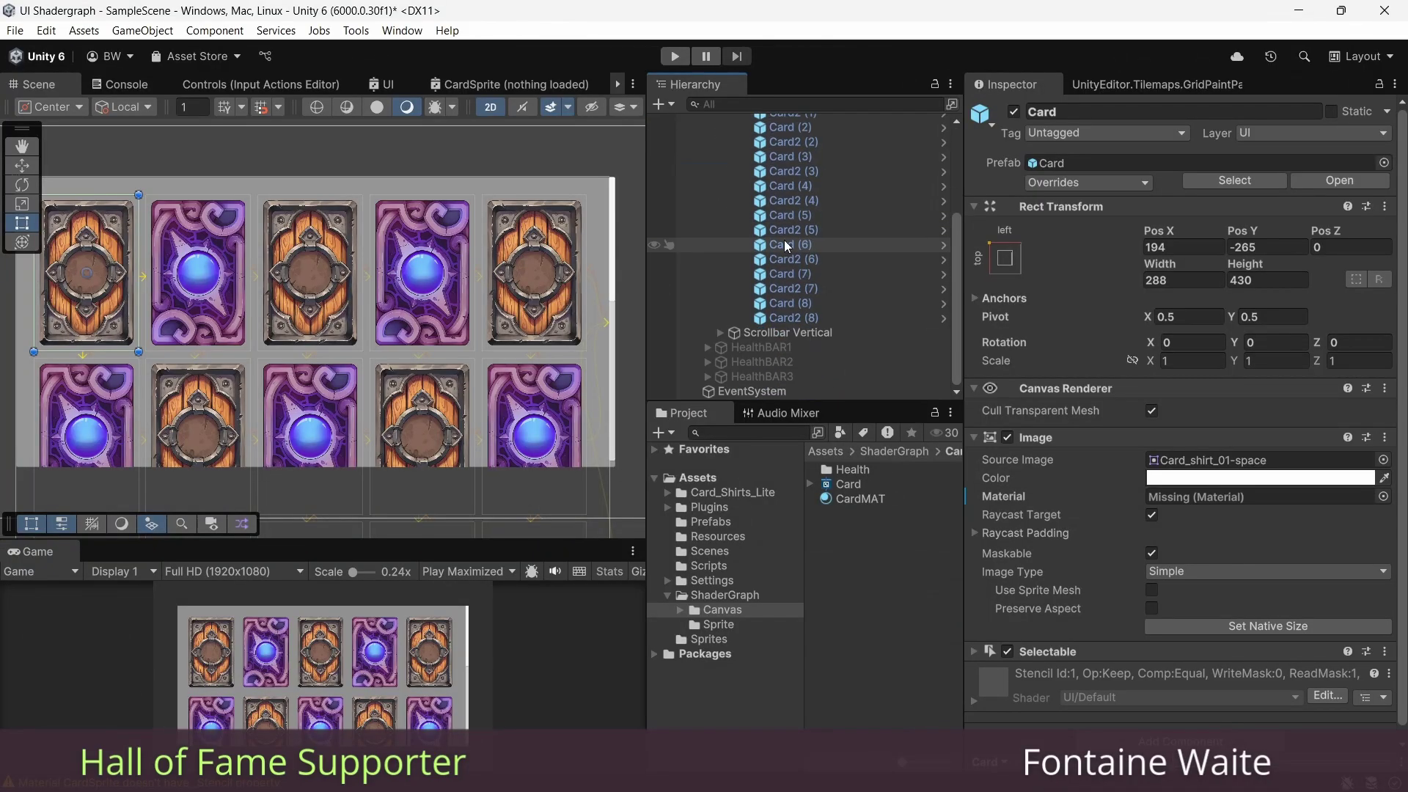
pyautogui.keyDown('shift'); pyautogui.click(799, 315); pyautogui.keyUp('shift')
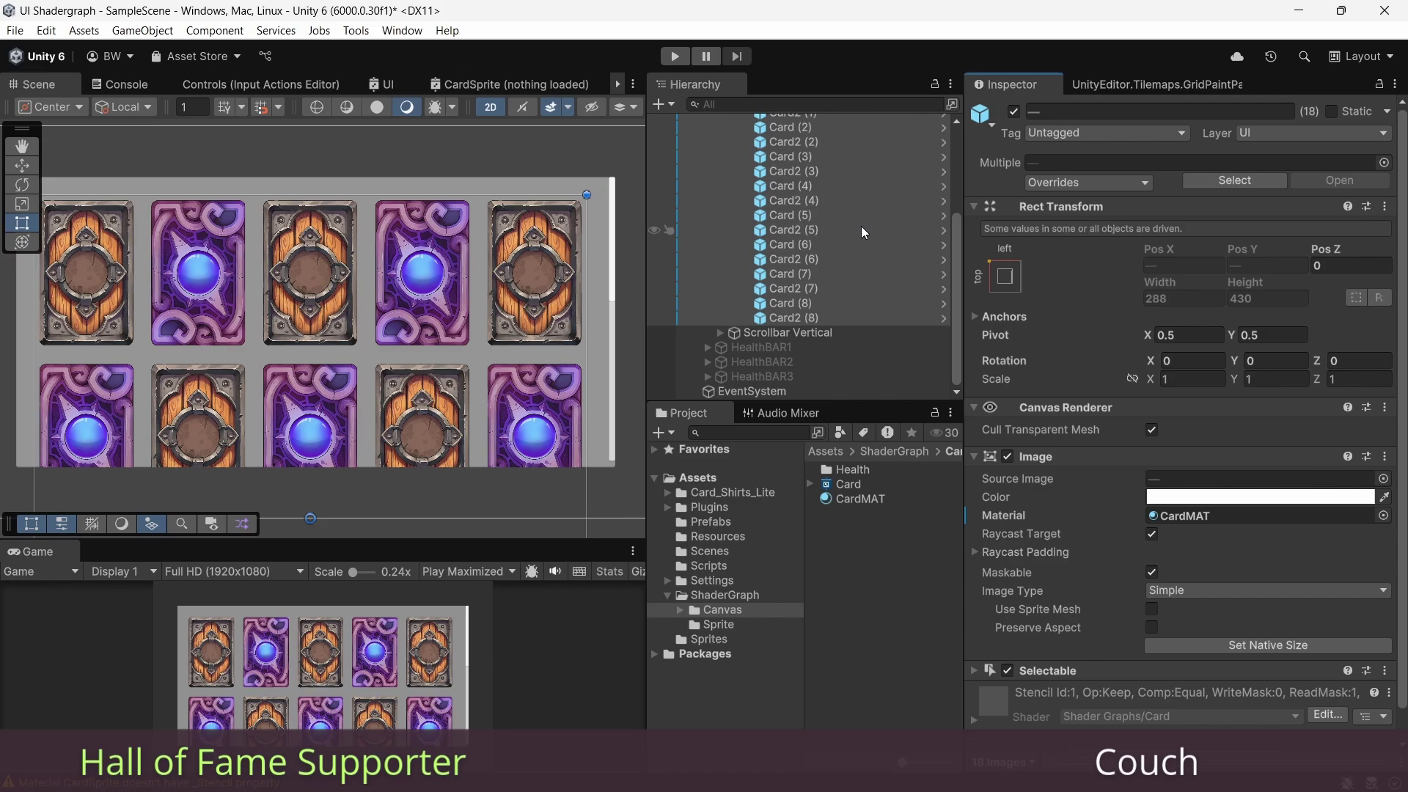
# Step: Enter play mode to preview the cards with the new Card material
pyautogui.click(675, 56)
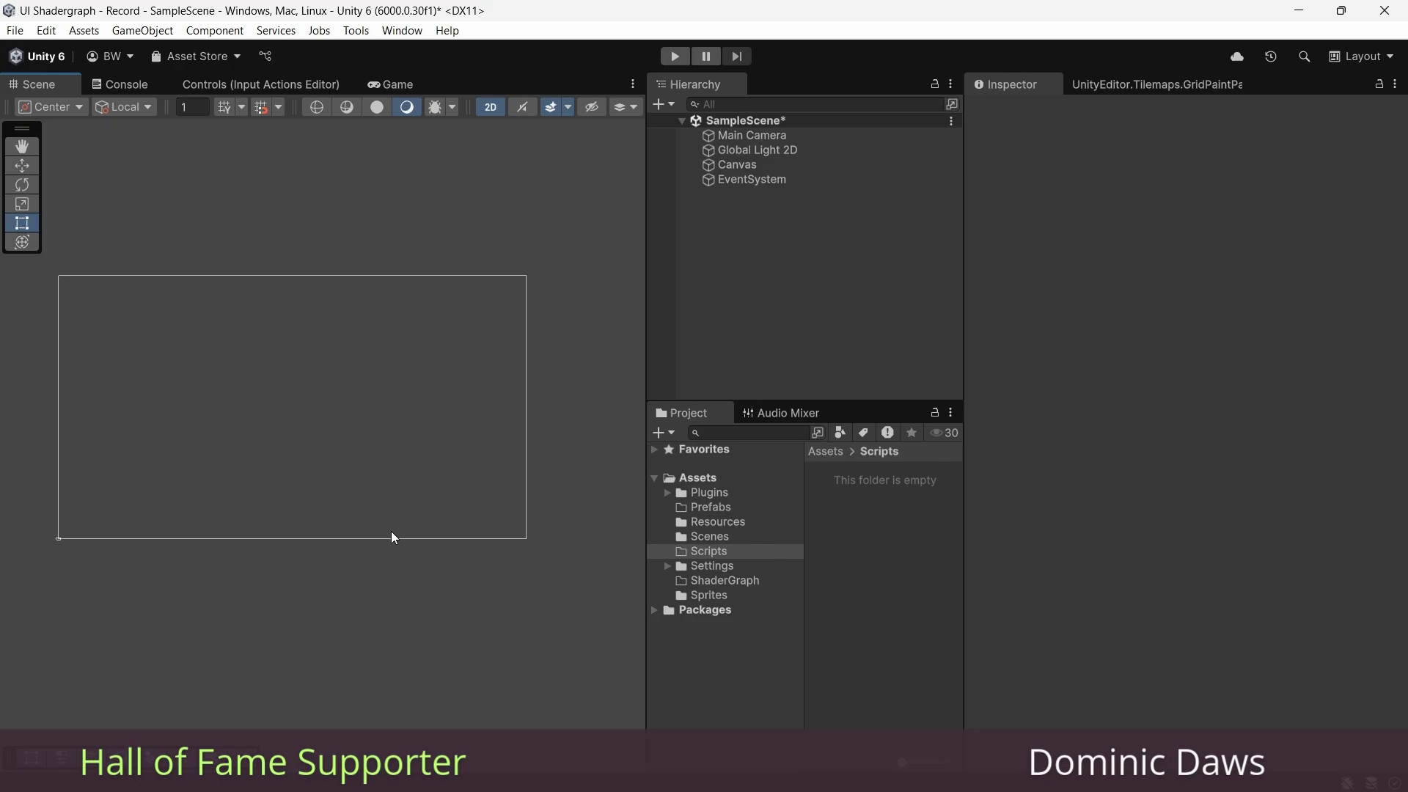
# Step: In the Sprite Editor, set squareRoundedCorners' slice borders to L 41, R 39, T 39, B 40
pyautogui.click(741, 596)
pyautogui.click(876, 470)
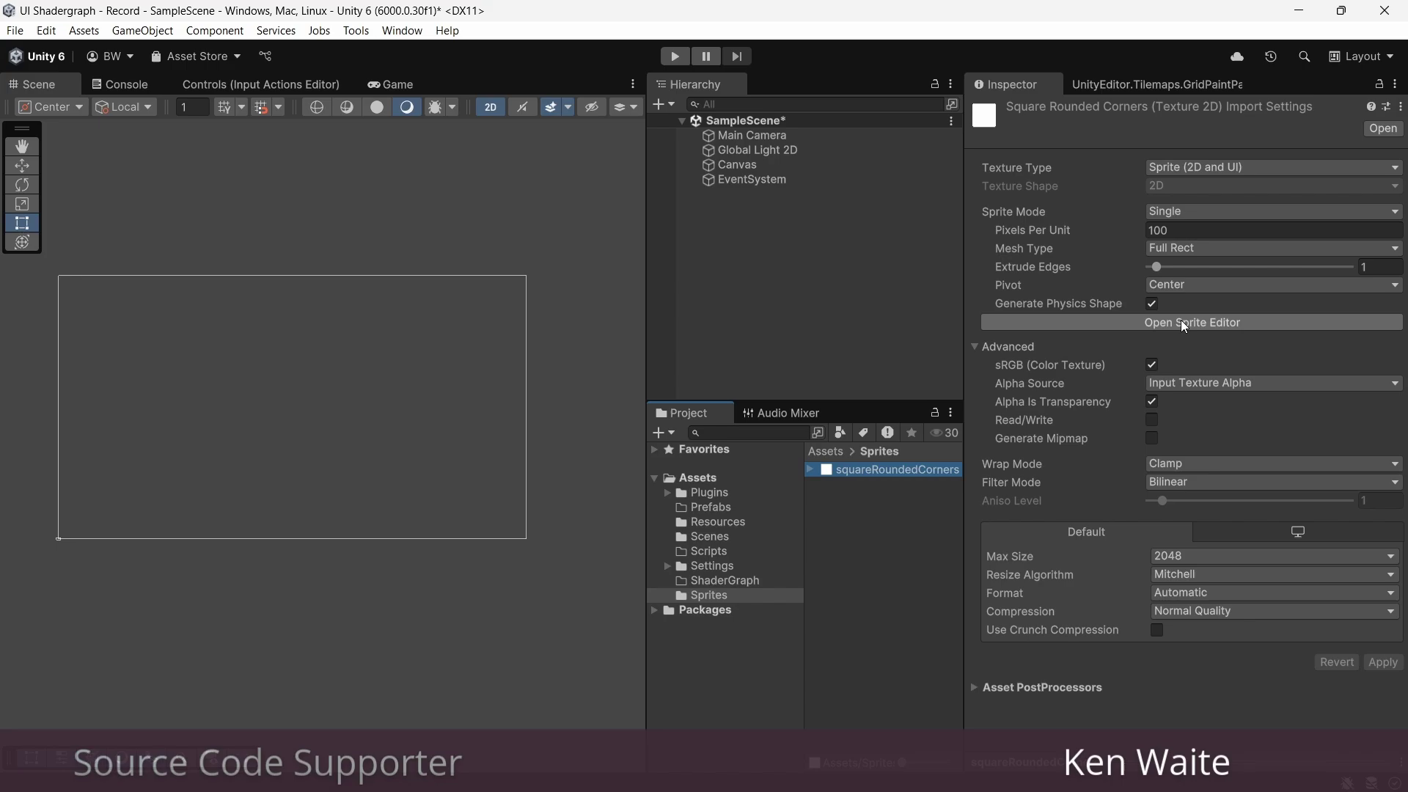
pyautogui.click(1183, 323)
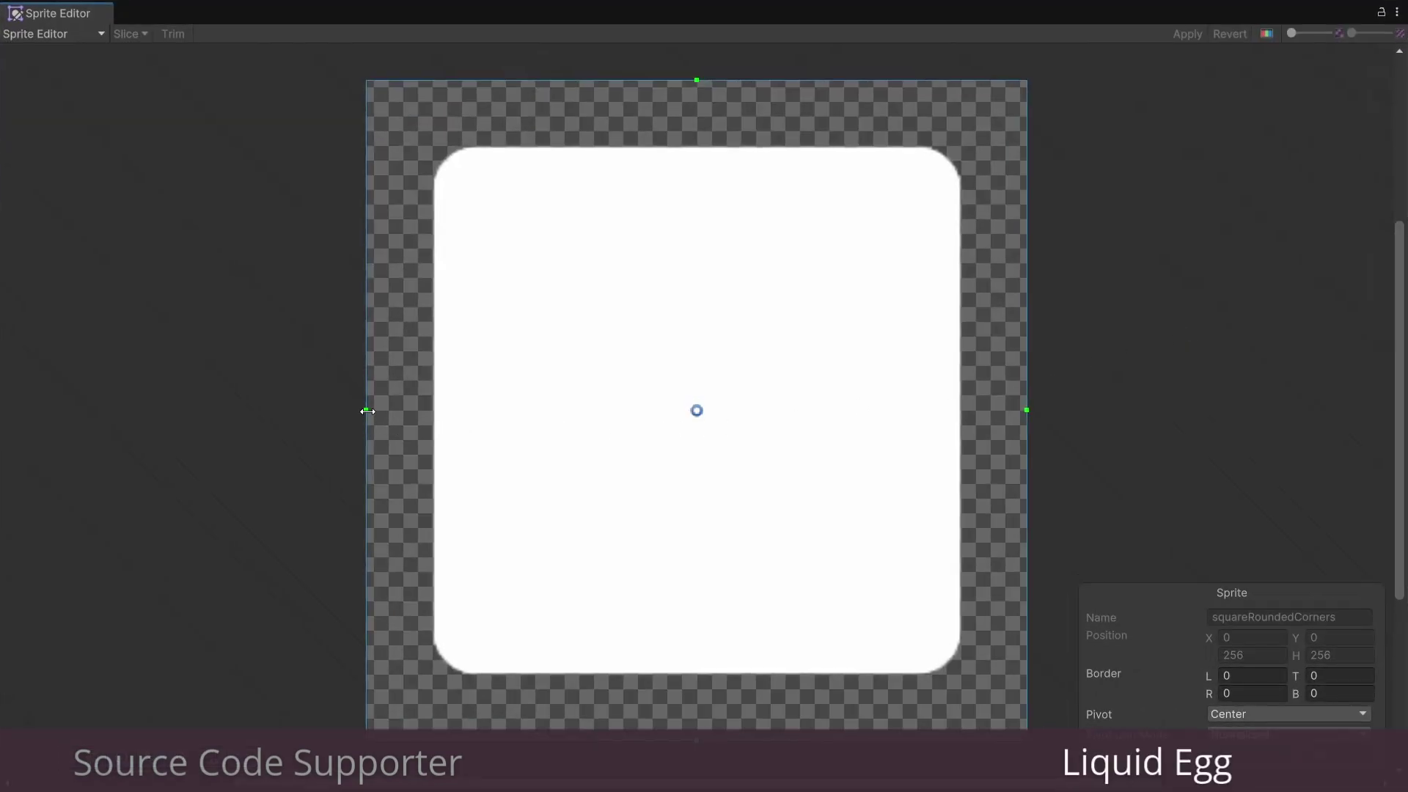
pyautogui.moveTo(366, 410); pyautogui.dragTo(480, 411)
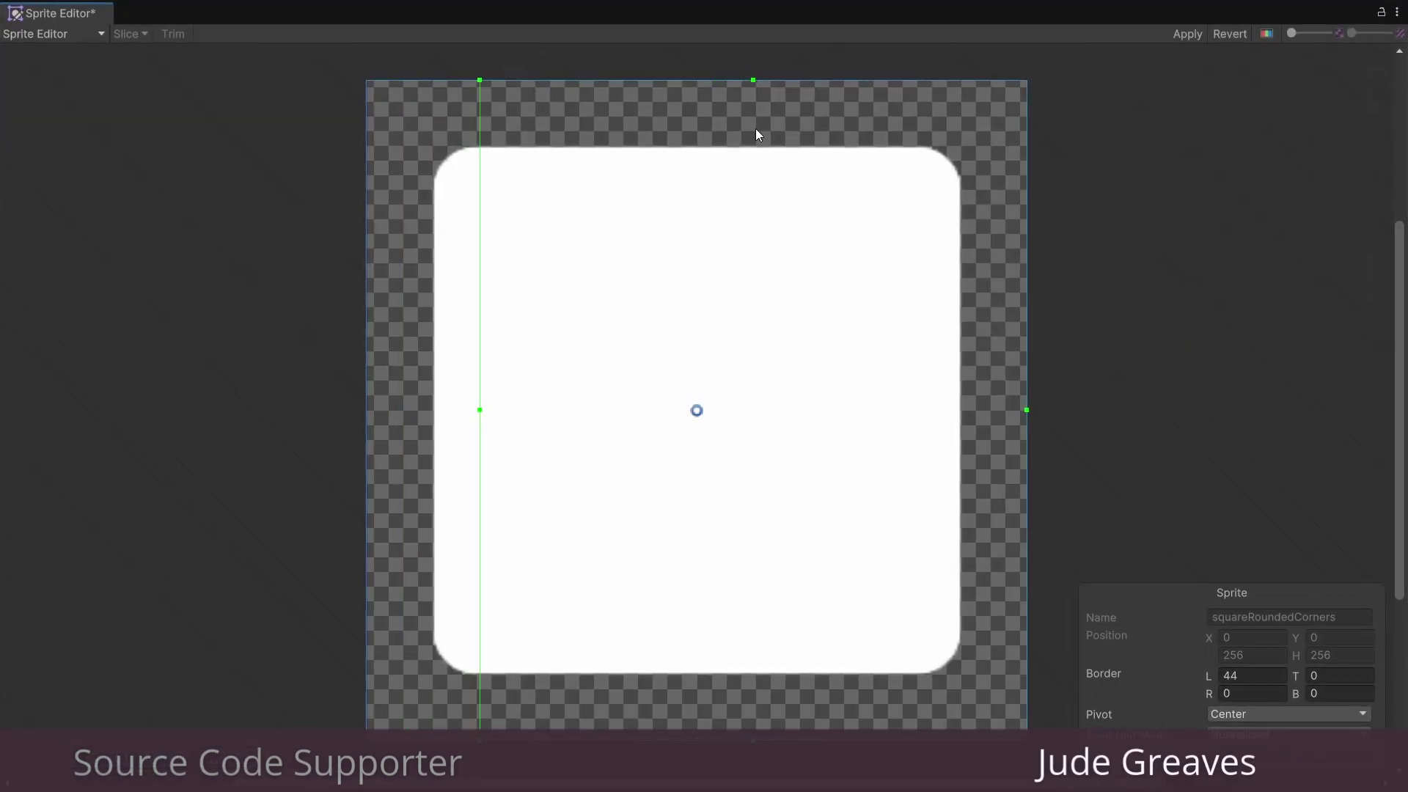
pyautogui.moveTo(1027, 410); pyautogui.dragTo(926, 410)
pyautogui.moveTo(704, 80); pyautogui.dragTo(693, 181)
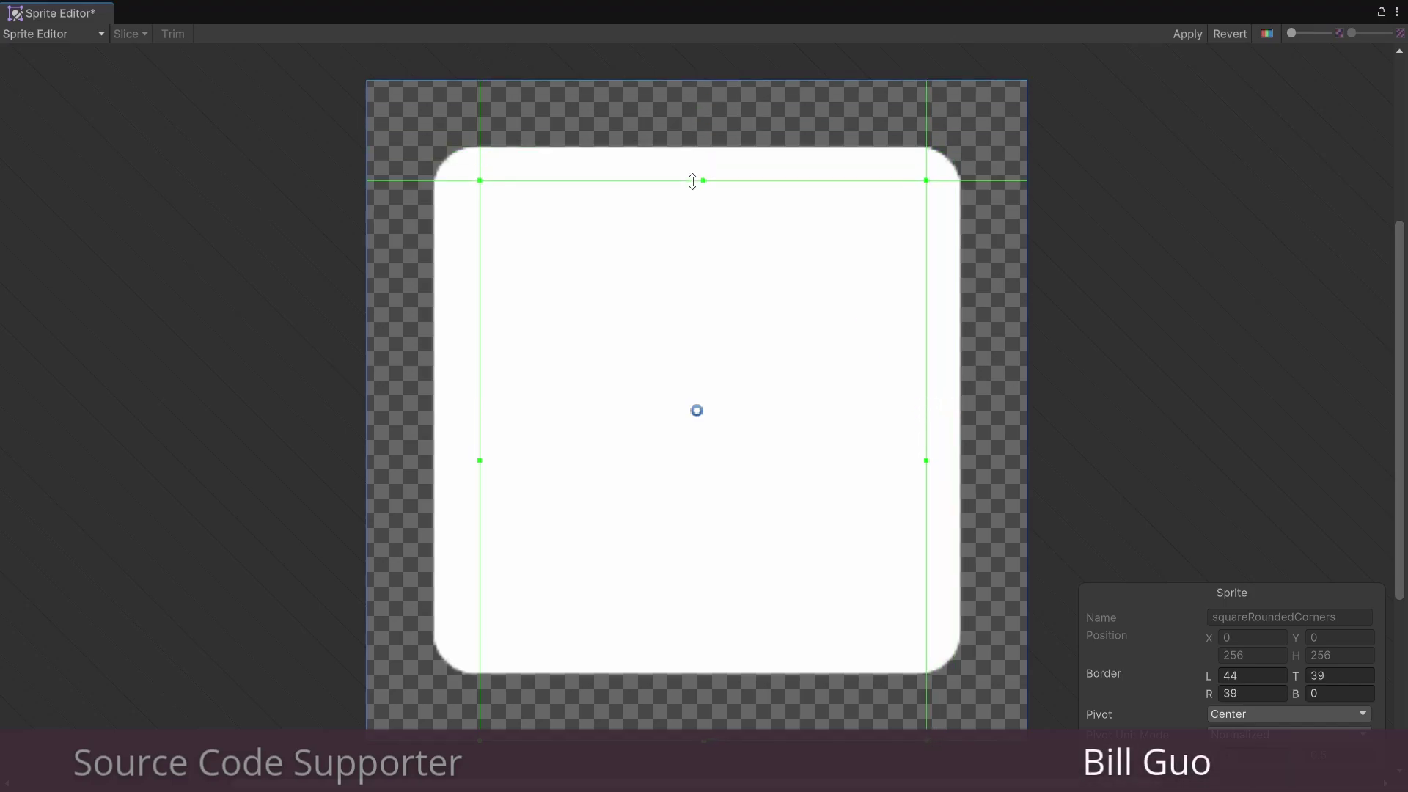
pyautogui.moveTo(706, 742); pyautogui.dragTo(699, 637)
pyautogui.moveTo(480, 408); pyautogui.dragTo(472, 409)
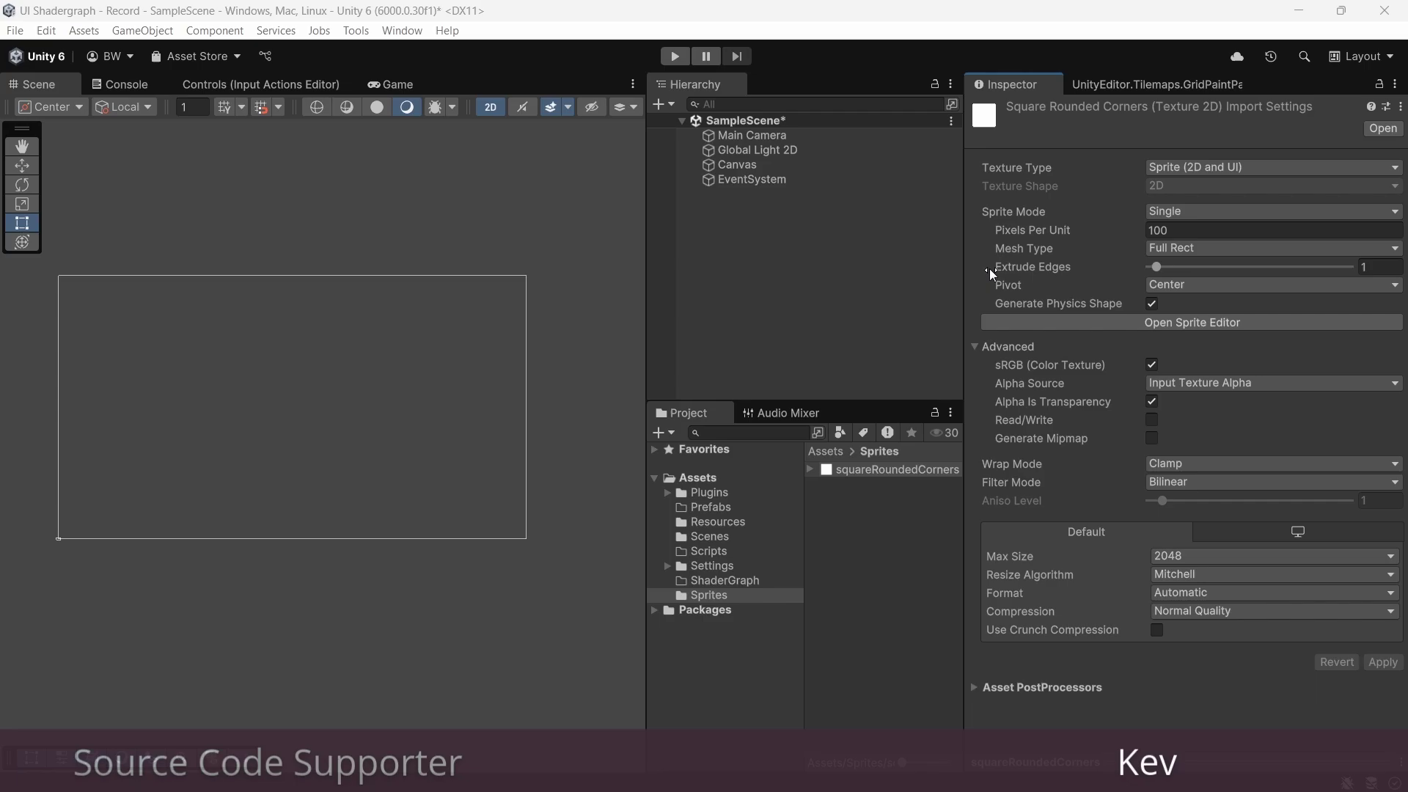
# Step: Create an empty object named HEALTHBar under the Canvas
pyautogui.rightClick(740, 166)
pyautogui.click(830, 410)
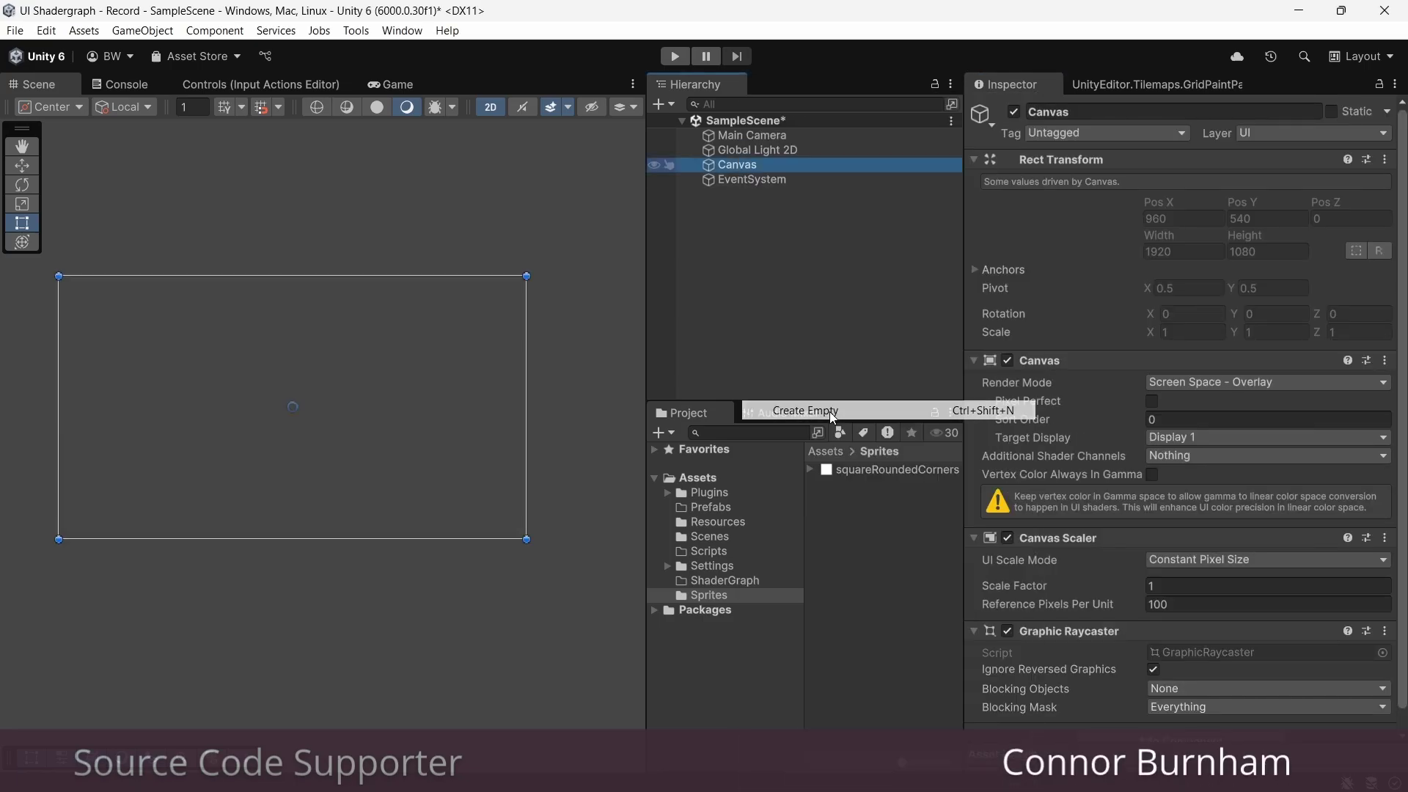
pyautogui.press('capslock')
pyautogui.write('HEALTH')
pyautogui.press('capslock')
pyautogui.write('Bar')
pyautogui.press('Return')
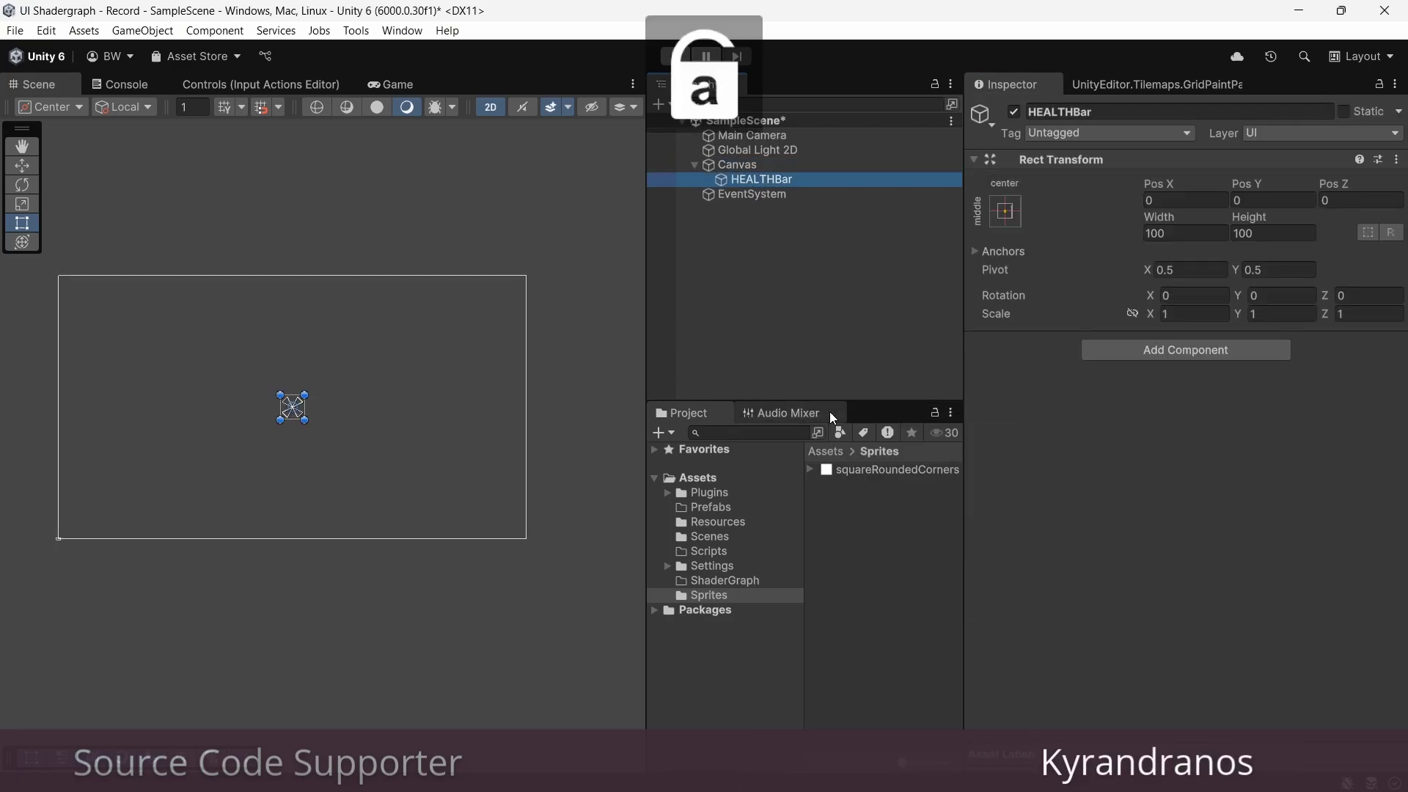
# Step: Add a UI Image child named HealthBarColor inside HEALTHBar
pyautogui.rightClick(775, 185)
pyautogui.moveTo(1006, 548)
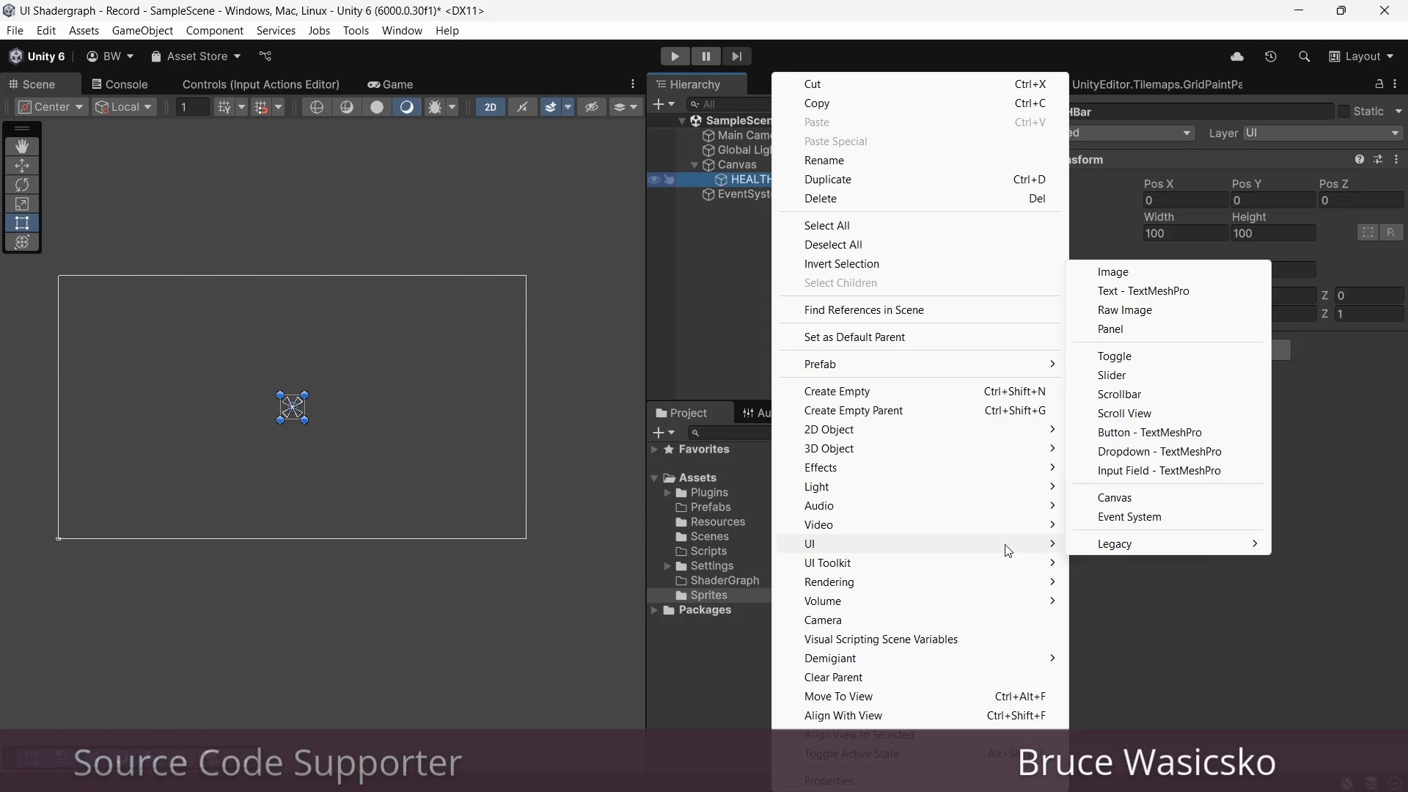
pyautogui.click(1122, 274)
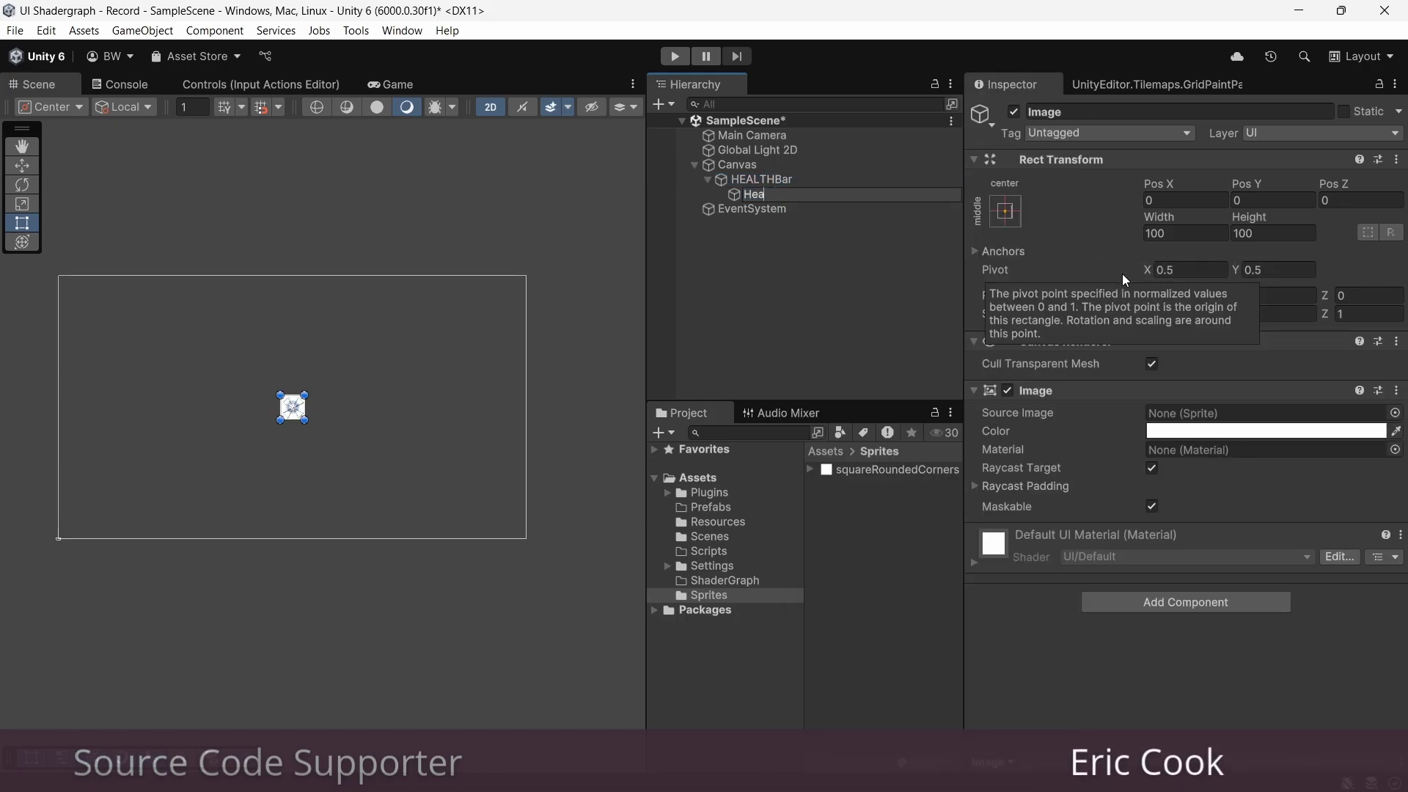
pyautogui.write('HealthBarColor')
pyautogui.press('Return')
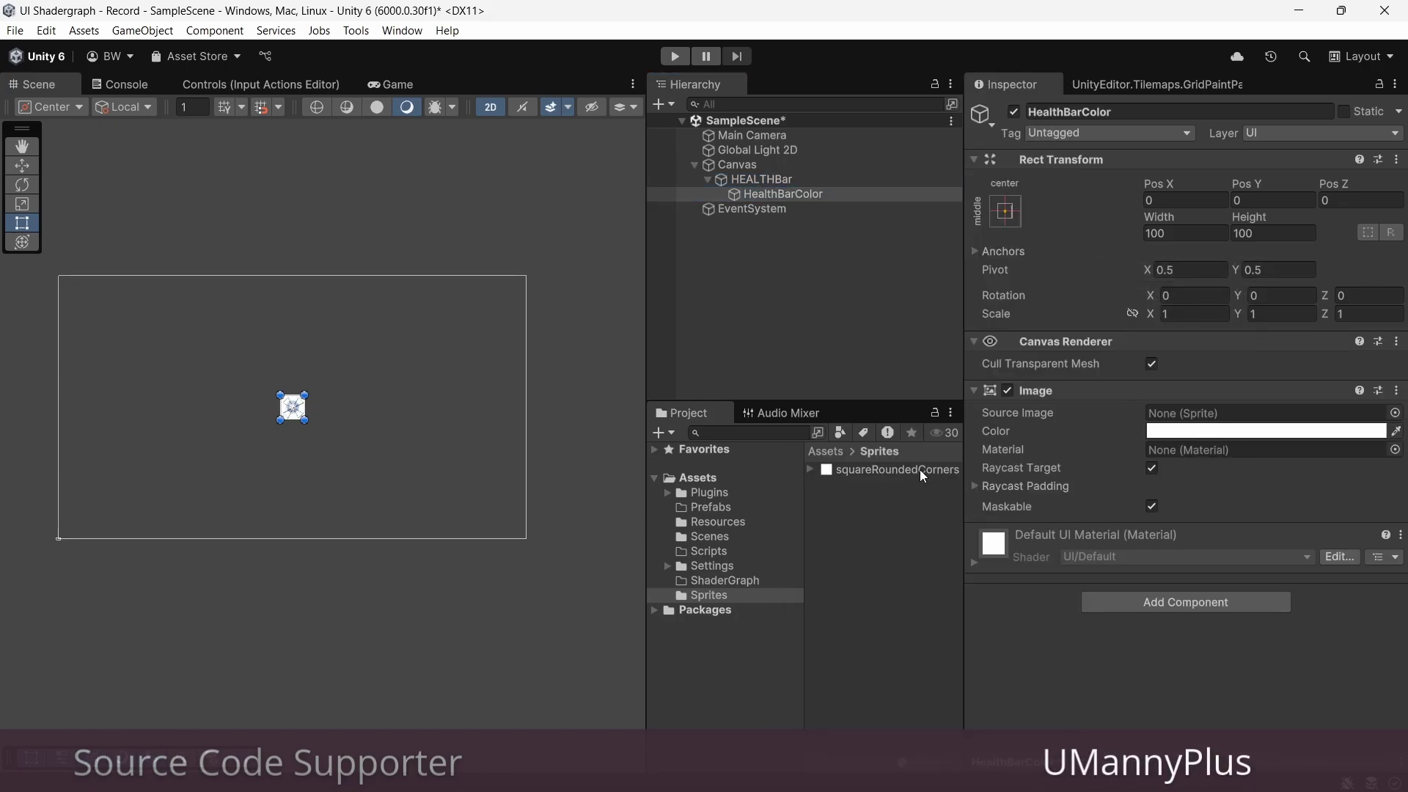
# Step: Give HealthBarColor the squareRoundedCorners sprite and size it 1000 by 150
pyautogui.moveTo(891, 470); pyautogui.dragTo(1247, 412)
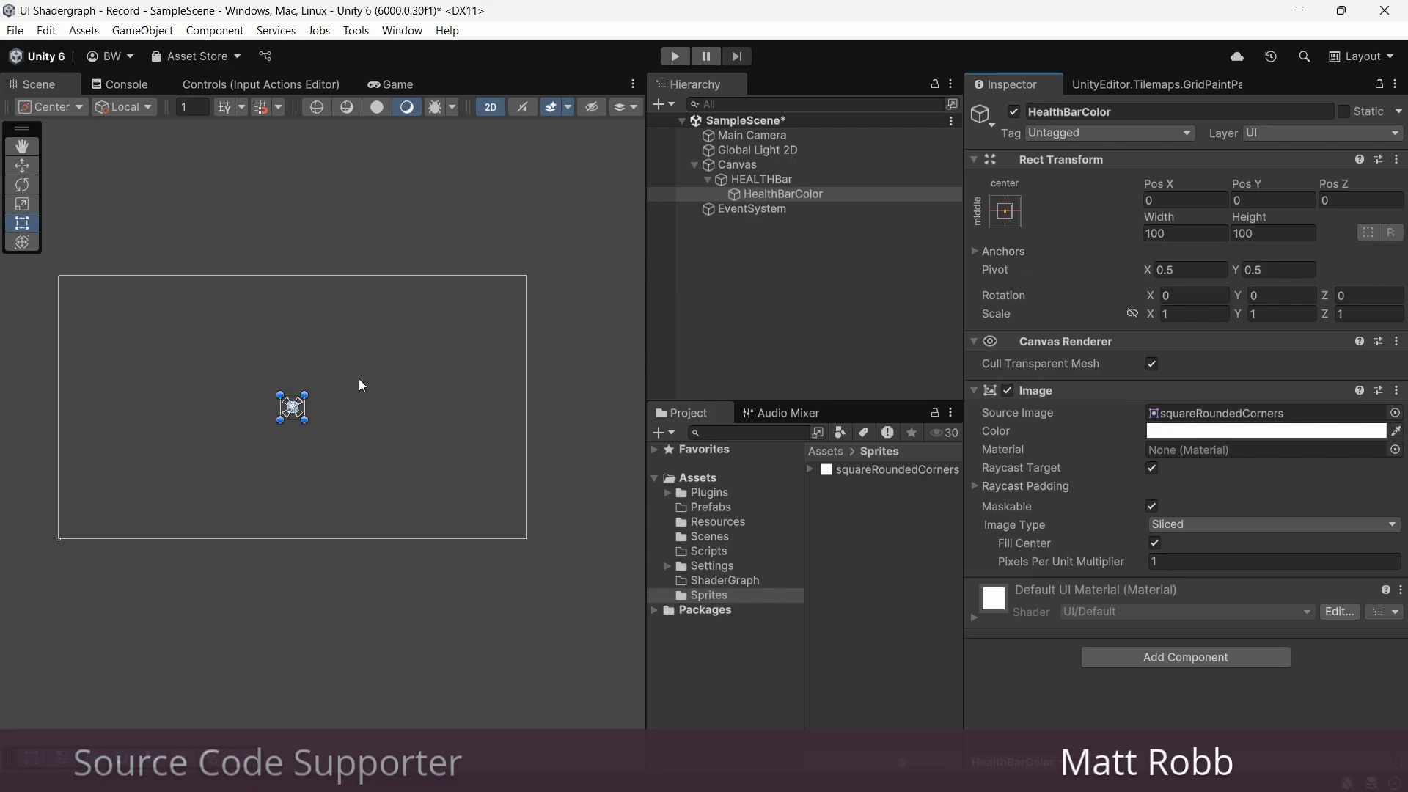
pyautogui.scroll(2, 294, 417)
pyautogui.scroll(-2, 294, 417)
pyautogui.click(1185, 234)
pyautogui.write('1000')
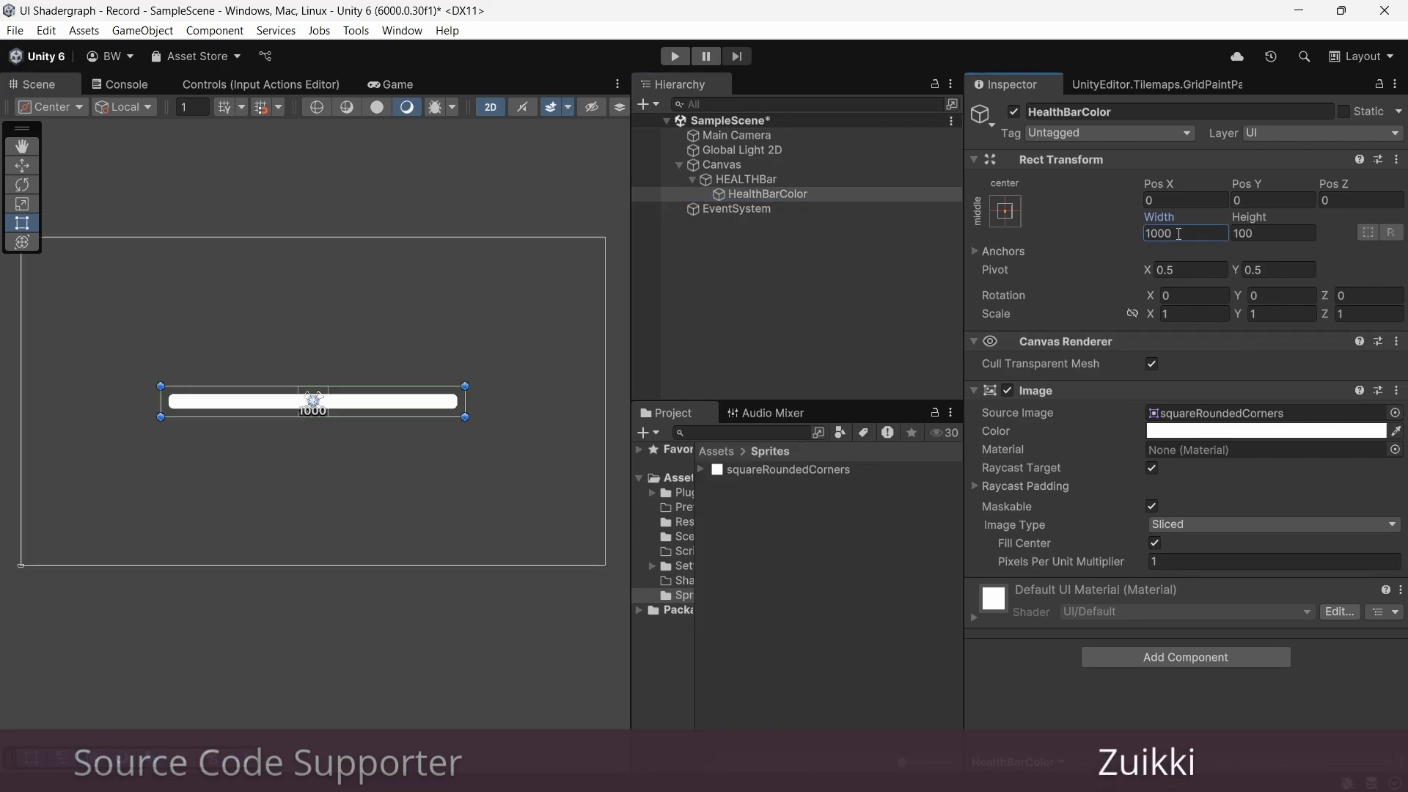
pyautogui.press('Tab')
pyautogui.write('150')
pyautogui.press('Return')
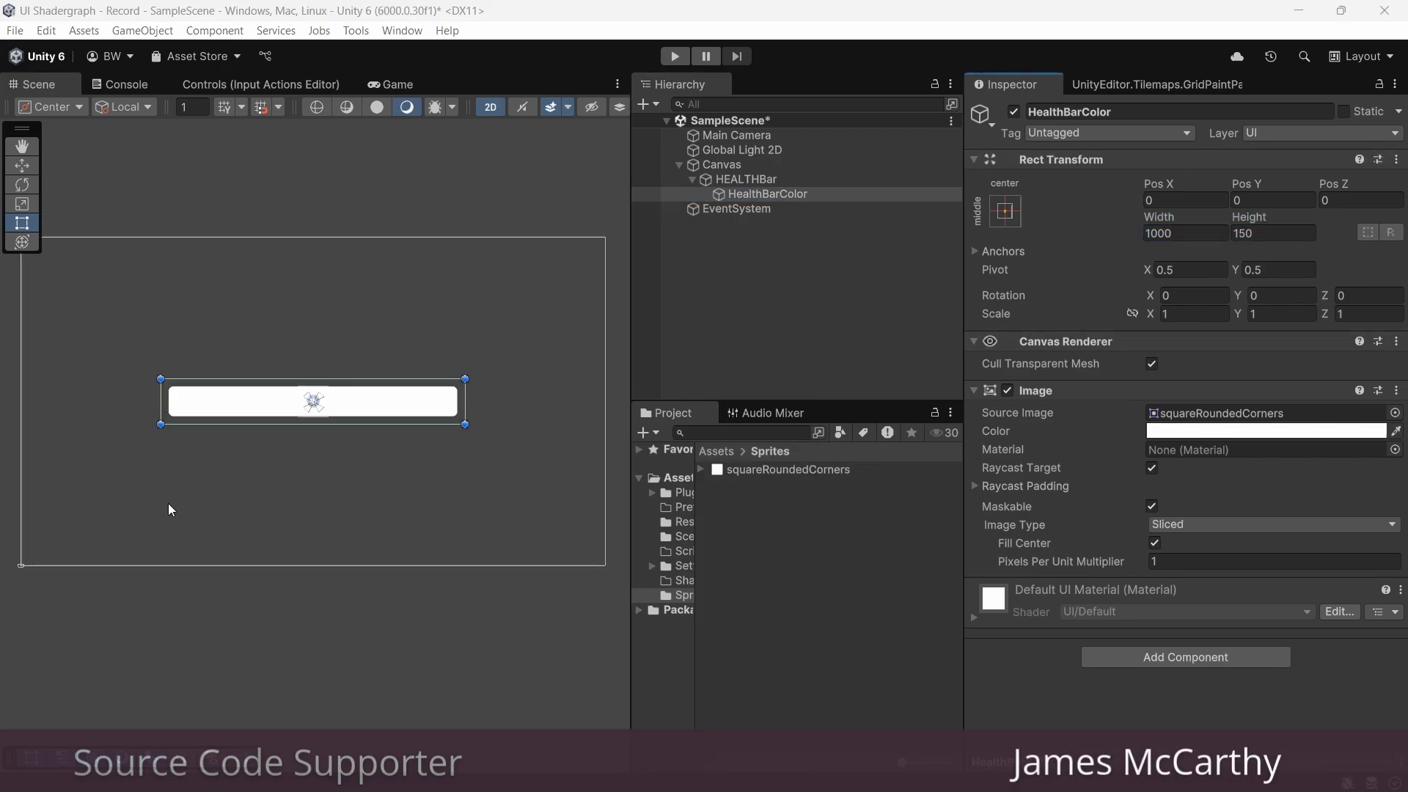
# Step: Test a horizontal Filled type at half fill, then set HealthBarColor's Image Type to Sliced
pyautogui.scroll(2, 469, 414)
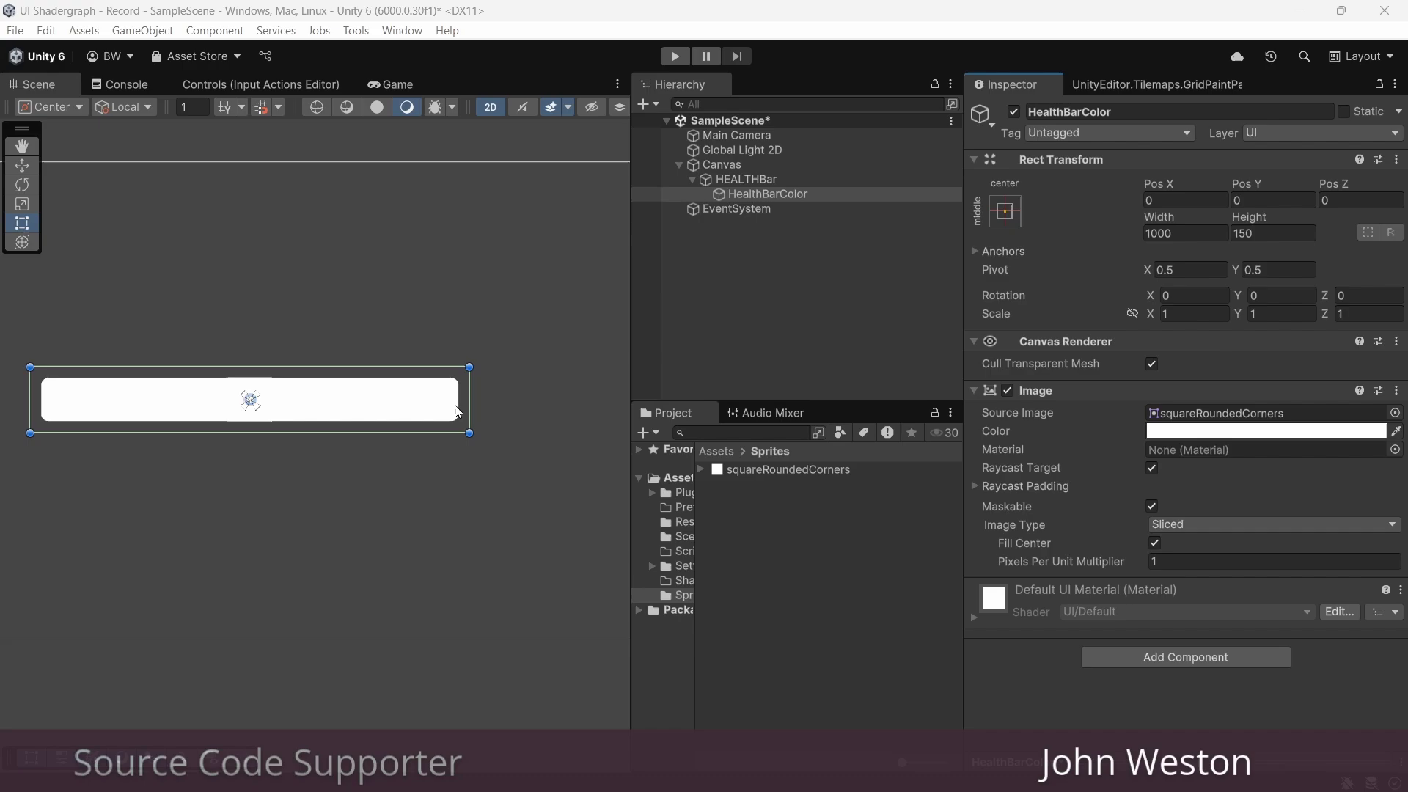
pyautogui.scroll(-3, 458, 411)
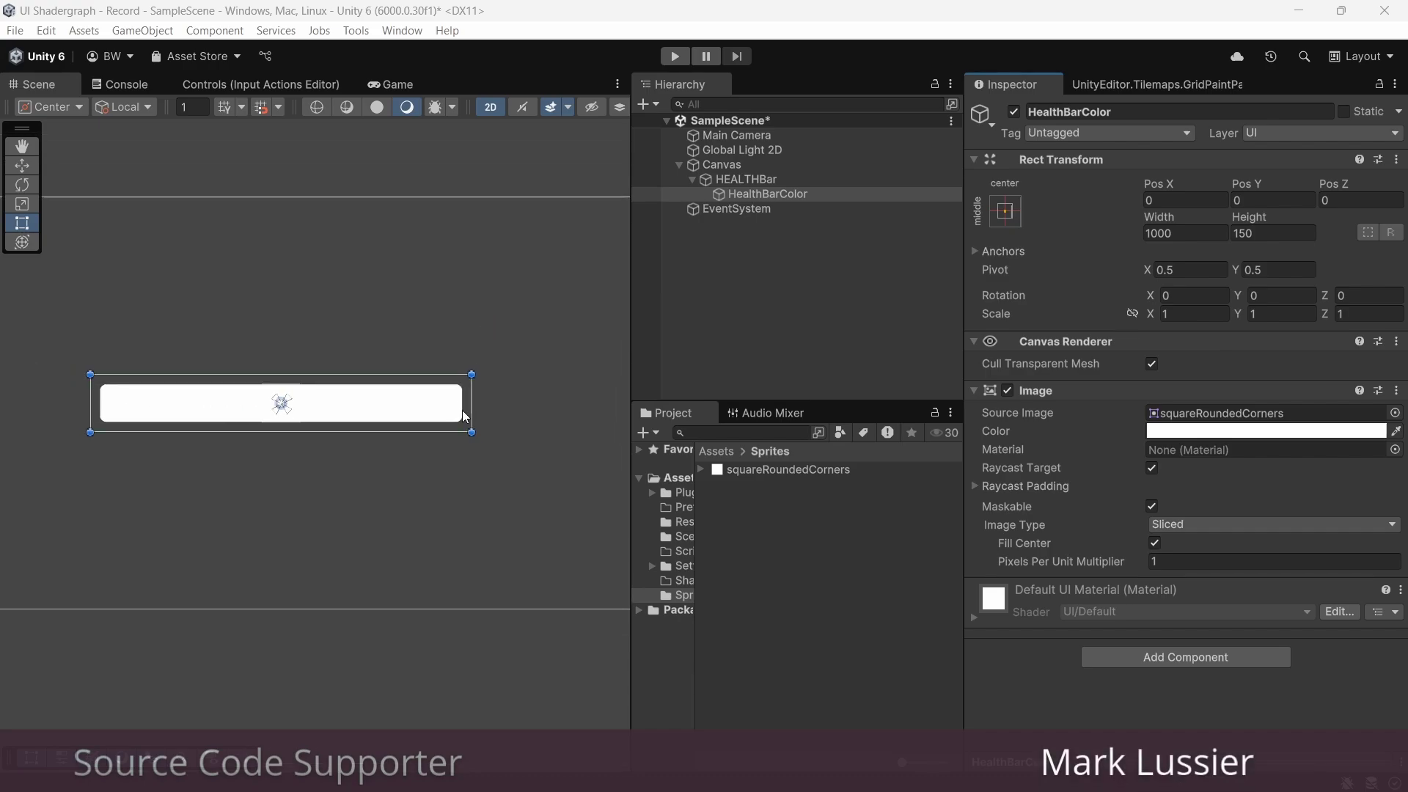
pyautogui.click(1177, 524)
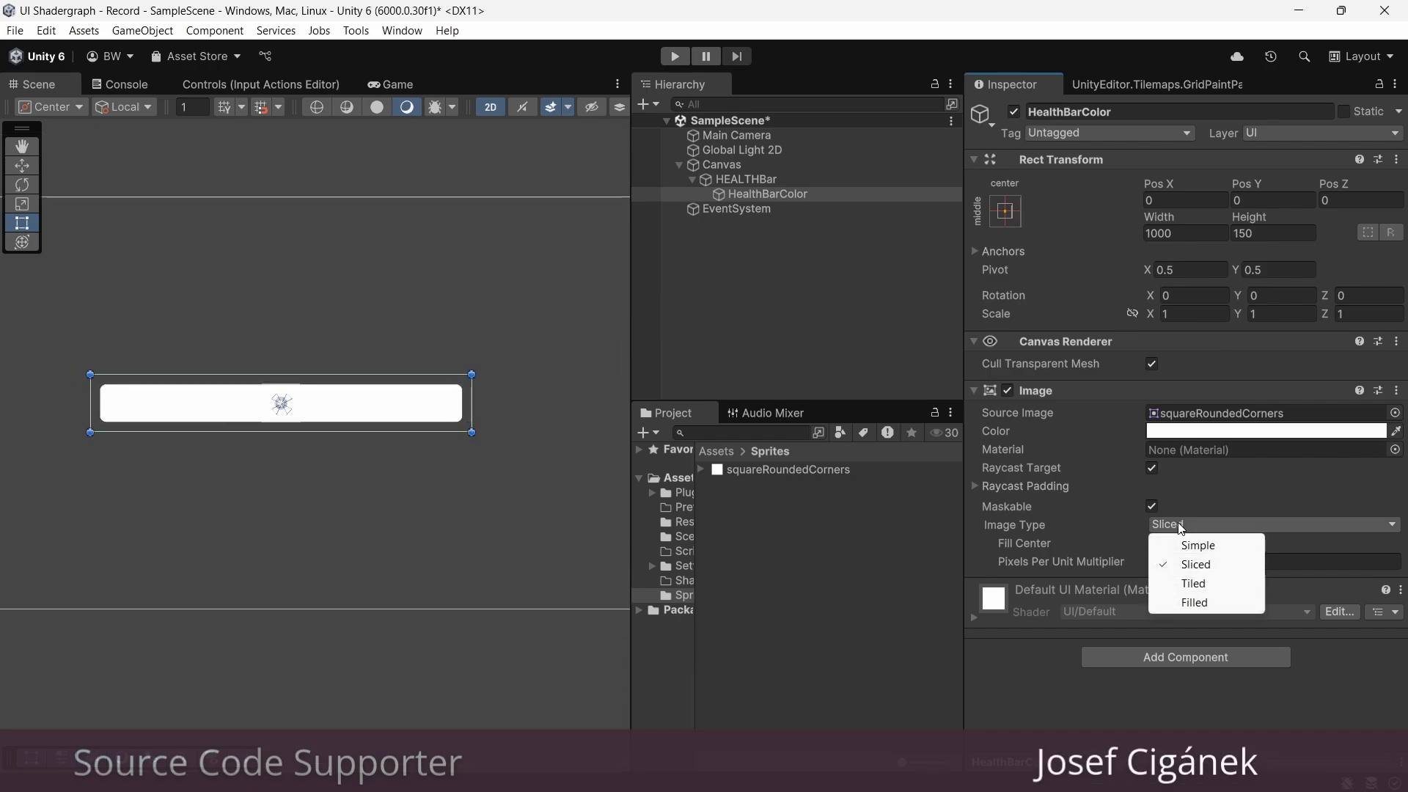
pyautogui.click(1194, 602)
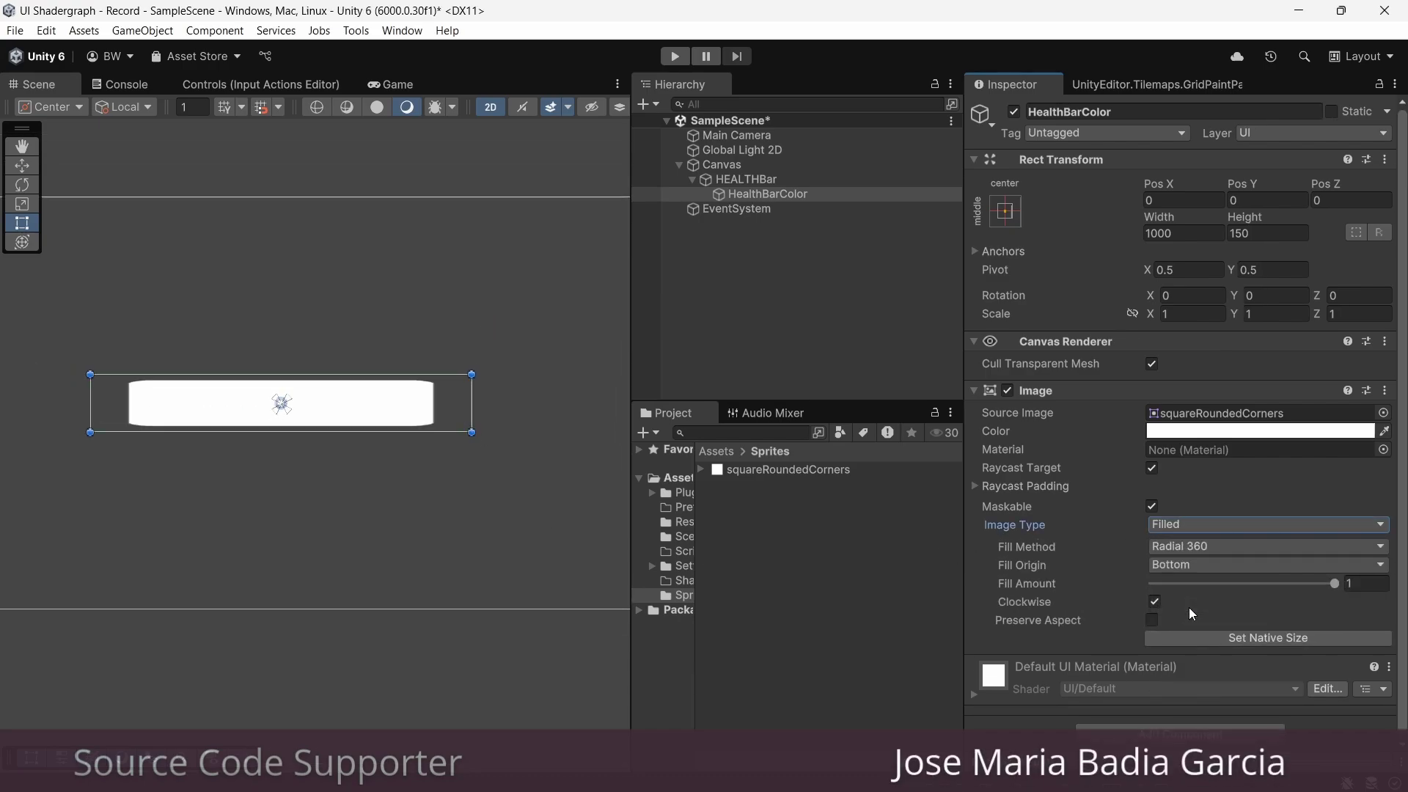
pyautogui.click(1339, 584)
pyautogui.click(1249, 555)
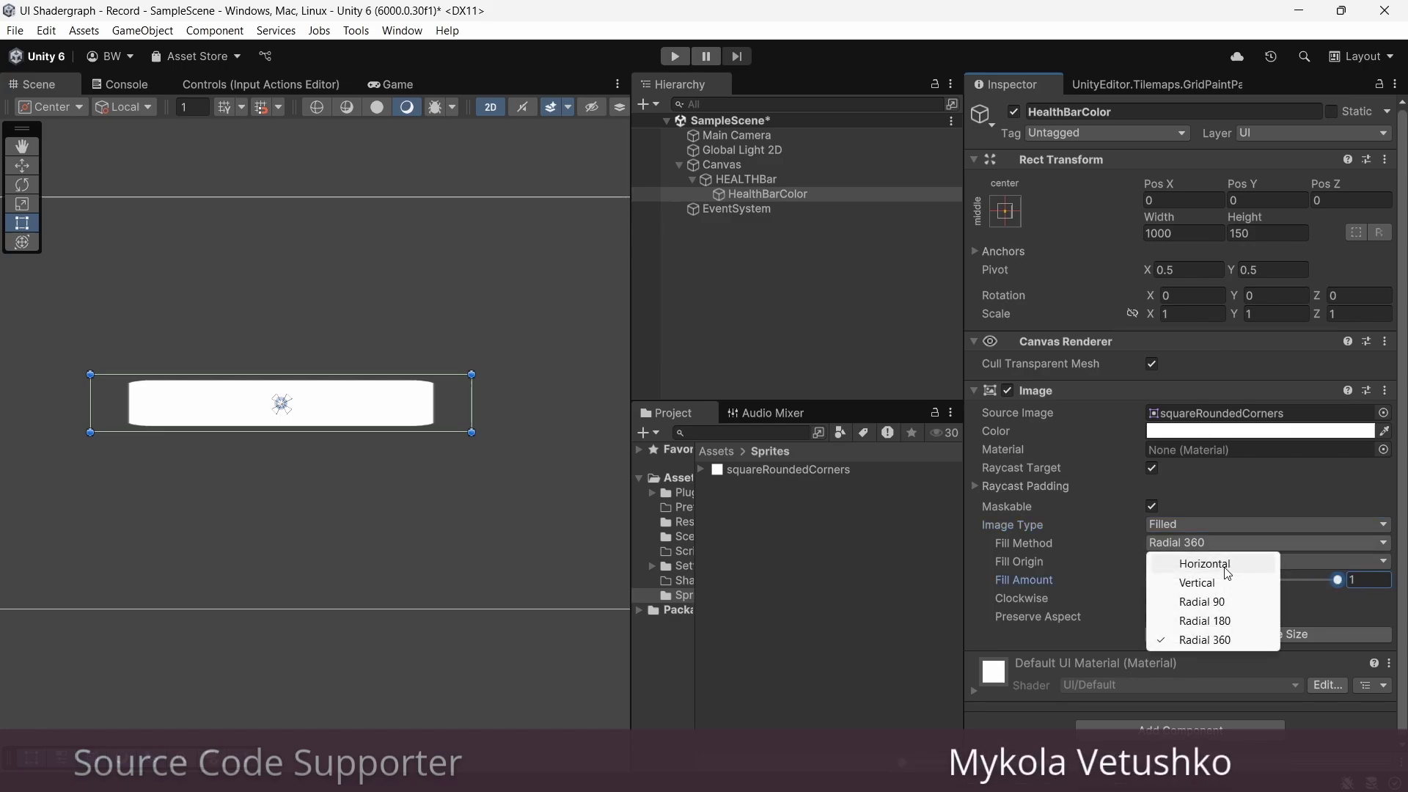
pyautogui.click(1247, 549)
pyautogui.moveTo(1352, 580)
pyautogui.mouseDown()
pyautogui.moveTo(1254, 593)
pyautogui.moveTo(1362, 591)
pyautogui.mouseUp()
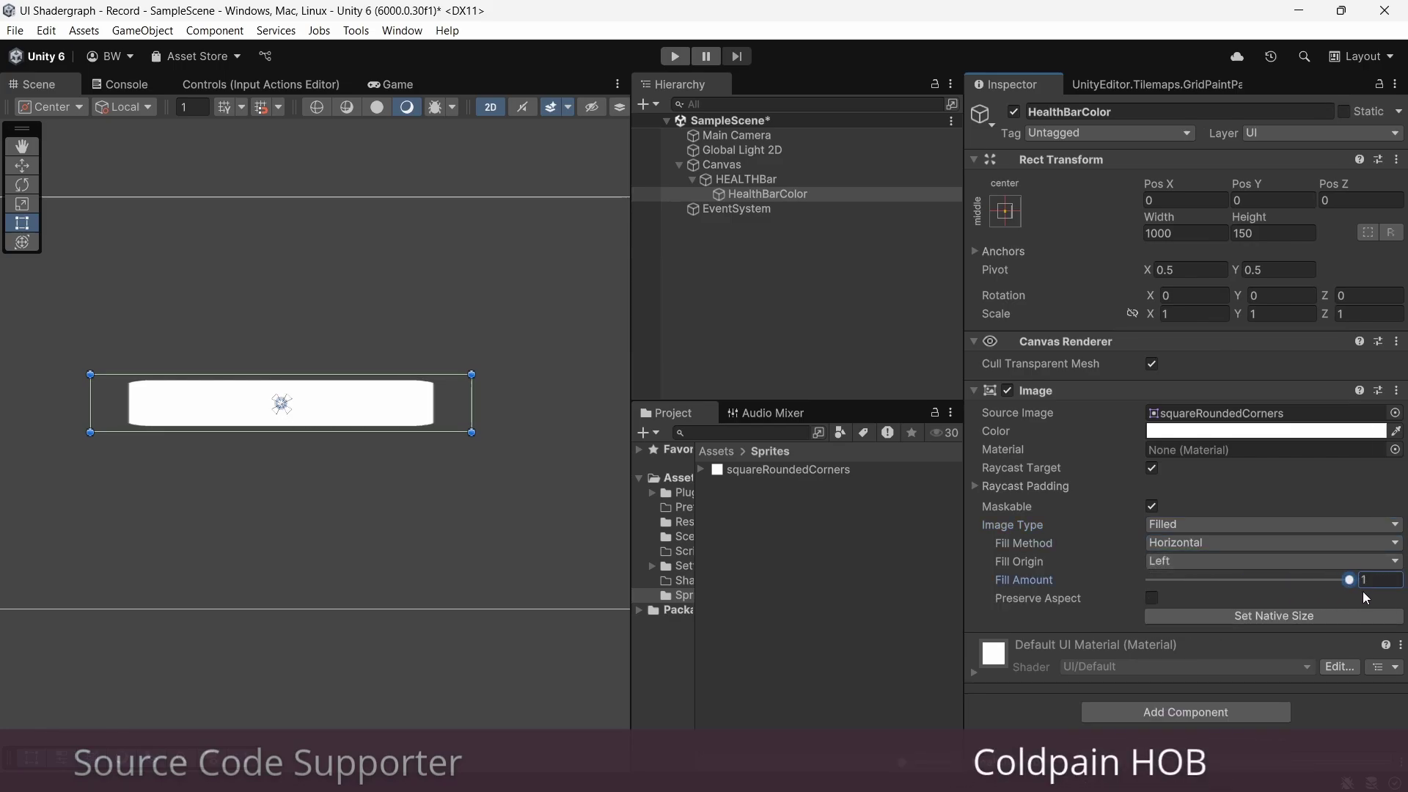
pyautogui.click(1203, 524)
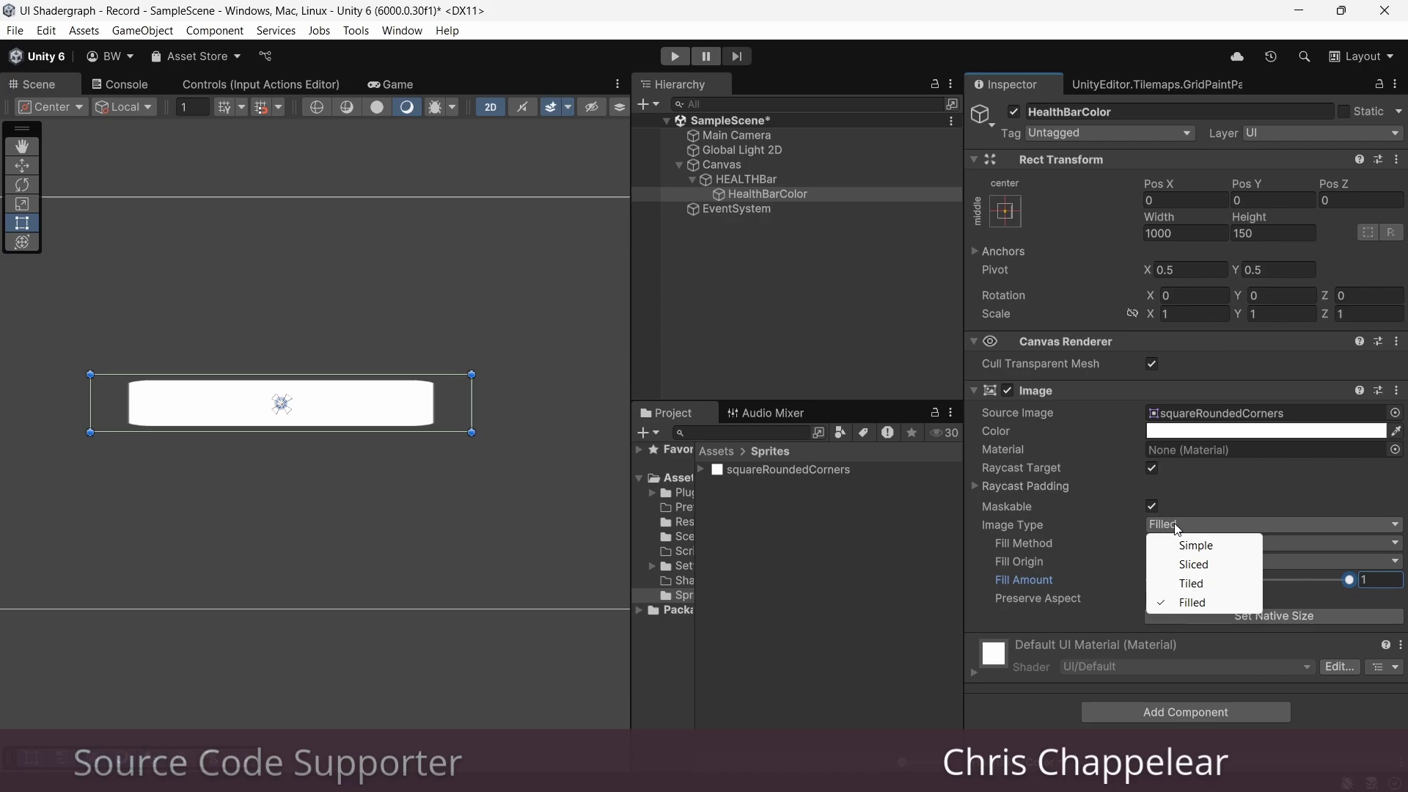
pyautogui.click(1191, 564)
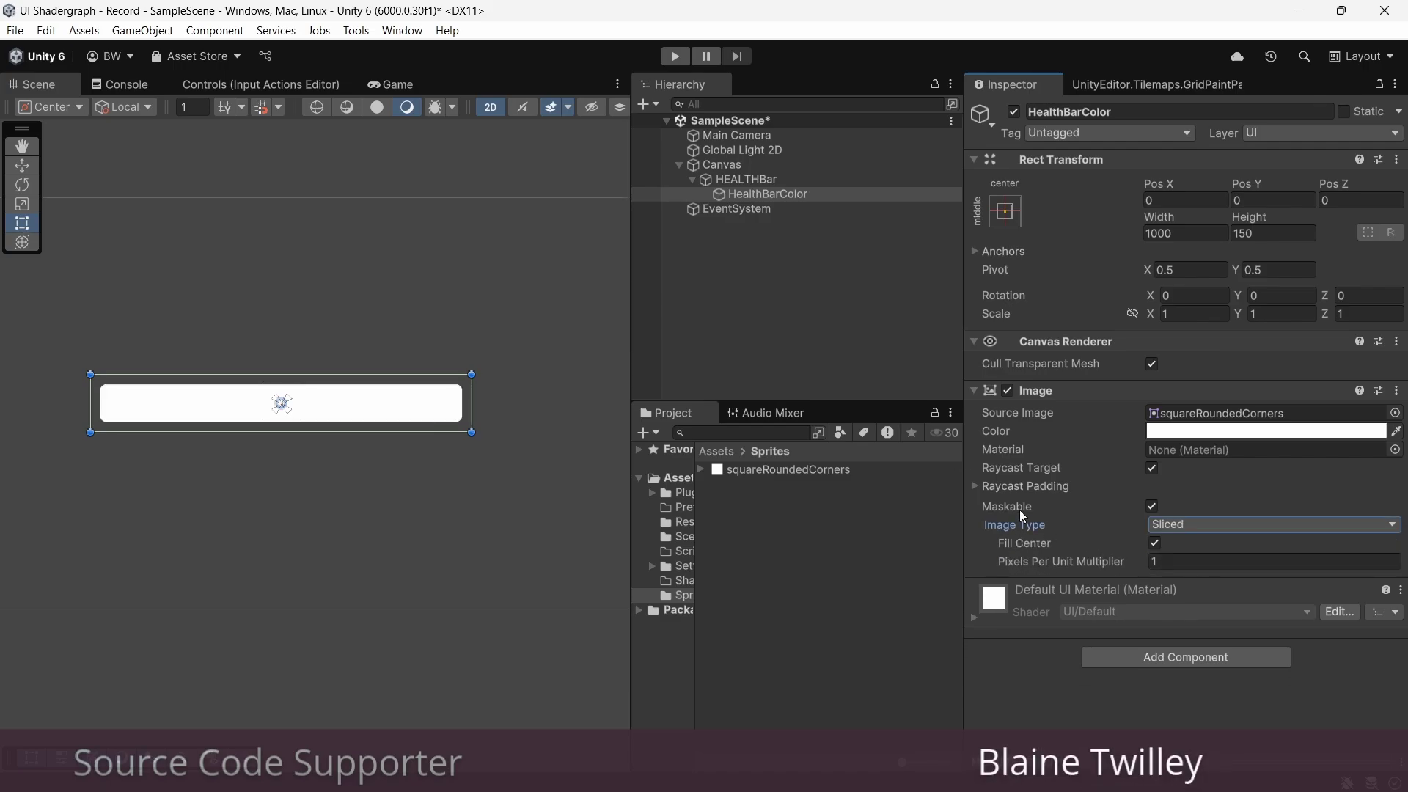
# Step: Duplicate HealthBarColor and set the copy's Source Image to the Square sprite
pyautogui.click(741, 193)
pyautogui.hotkey('ctrl', 'd')
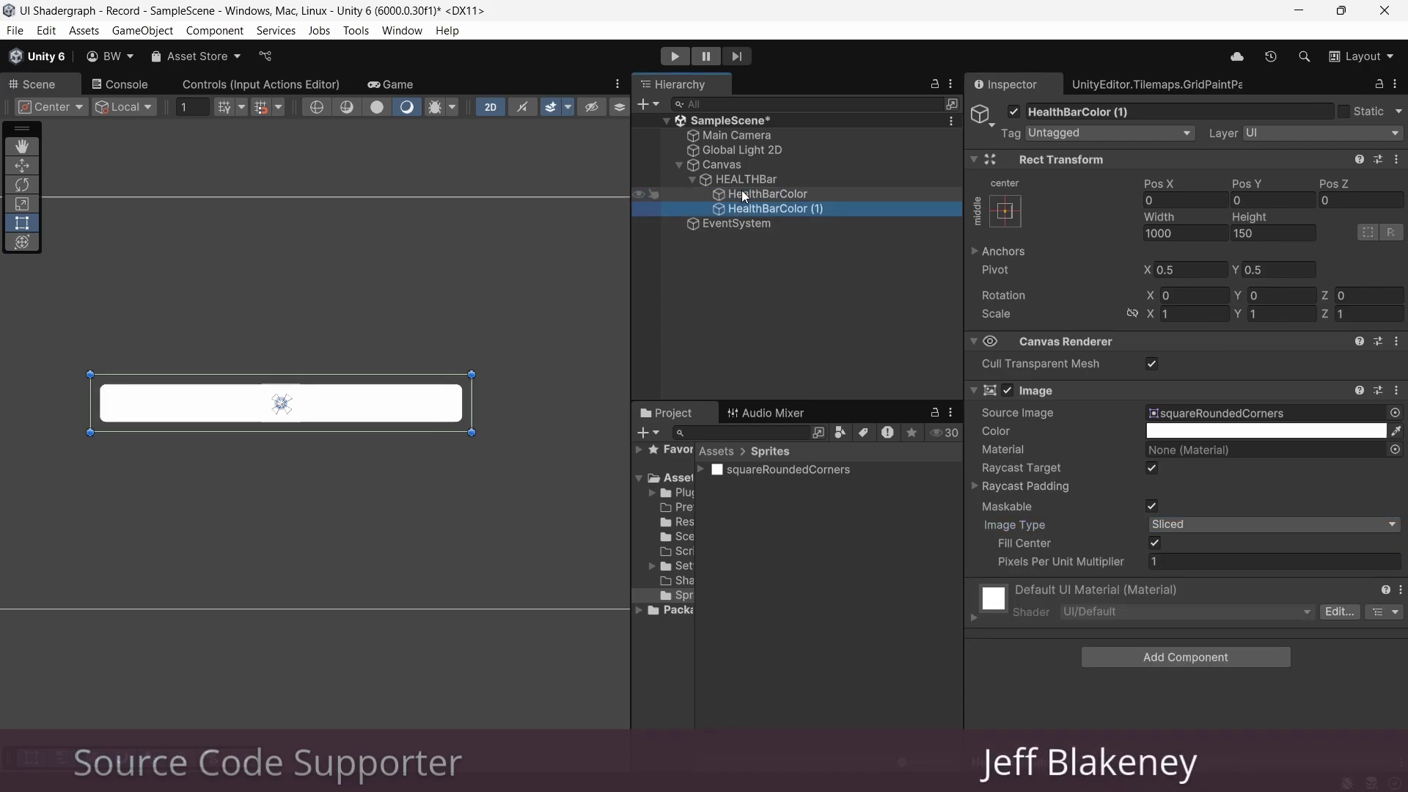
pyautogui.click(1395, 413)
pyautogui.write('s')
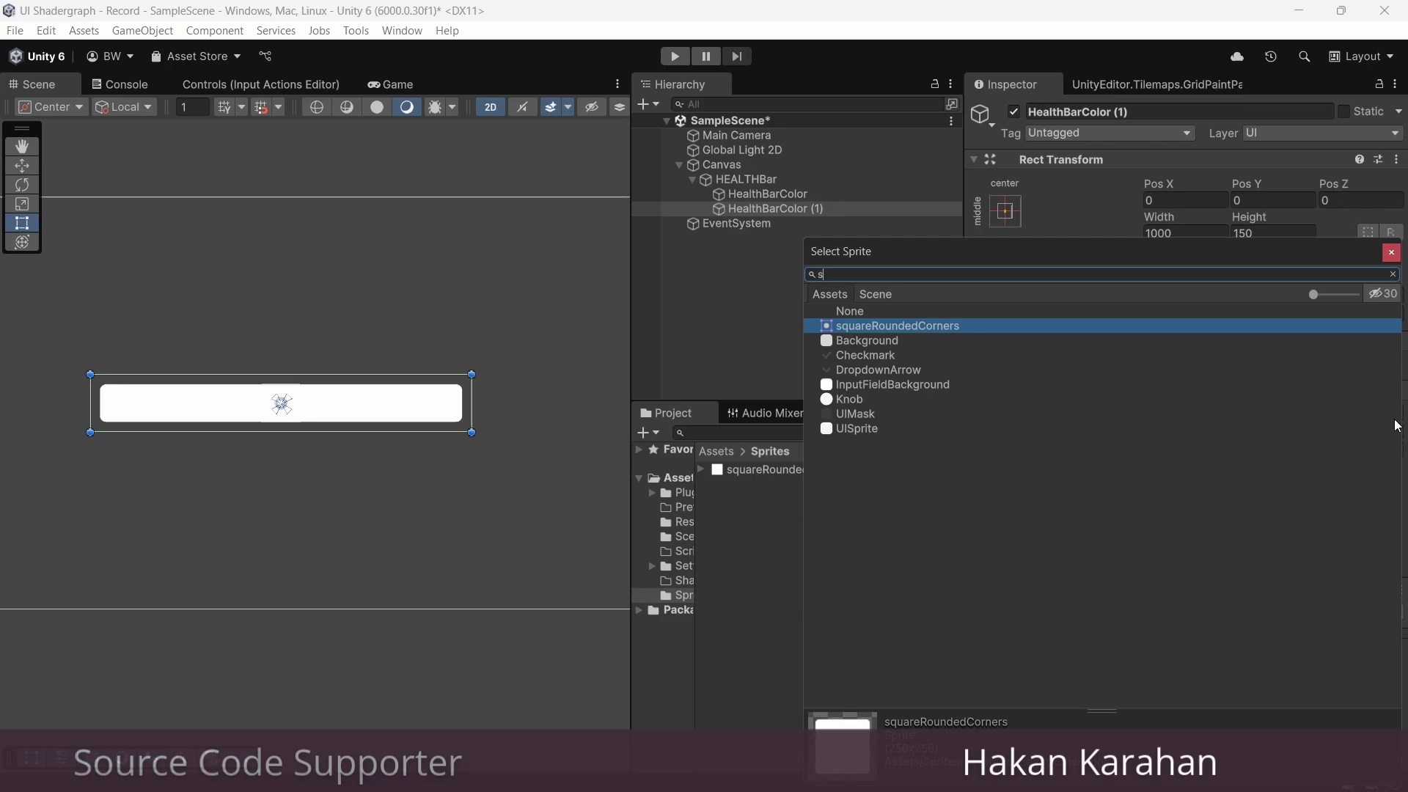
pyautogui.write('quare')
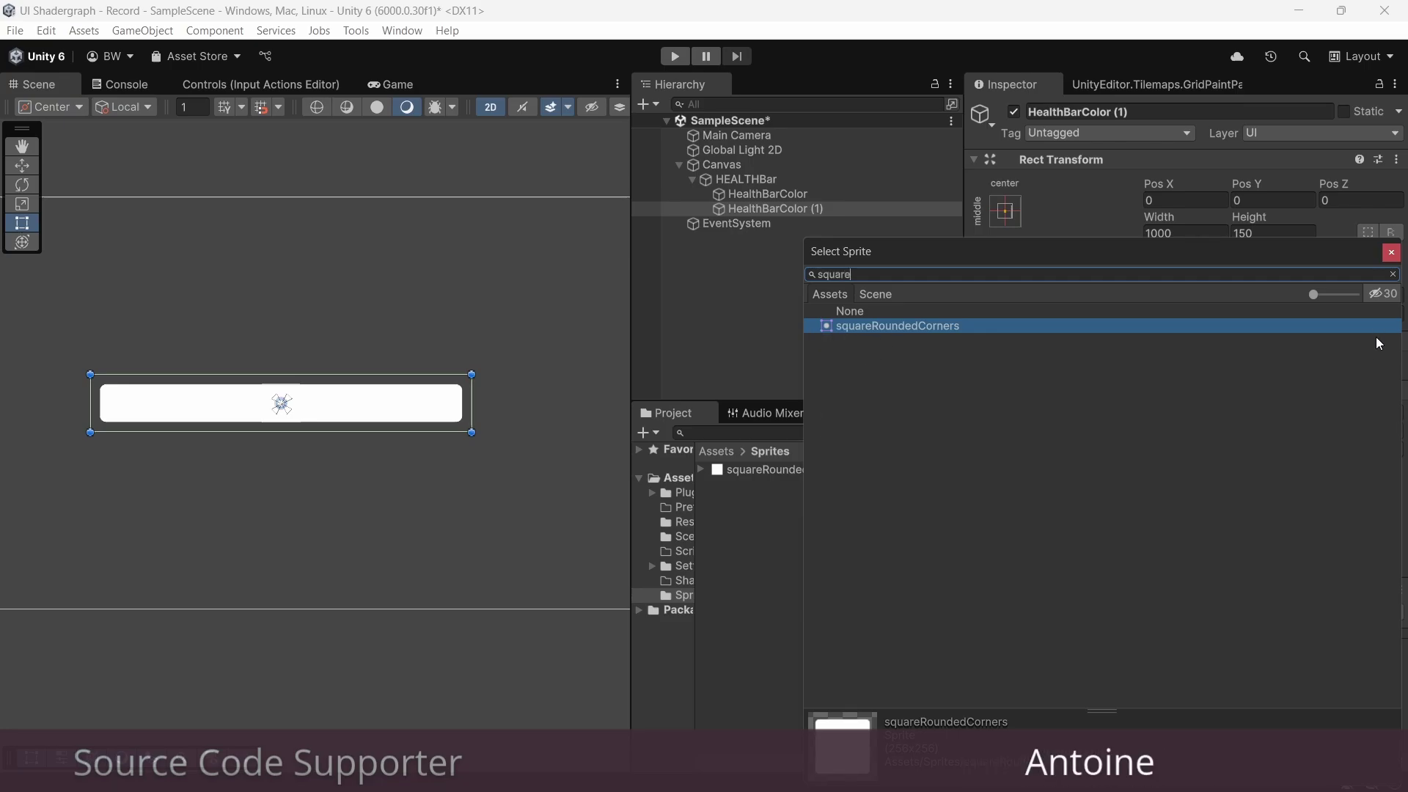
pyautogui.doubleClick(859, 330)
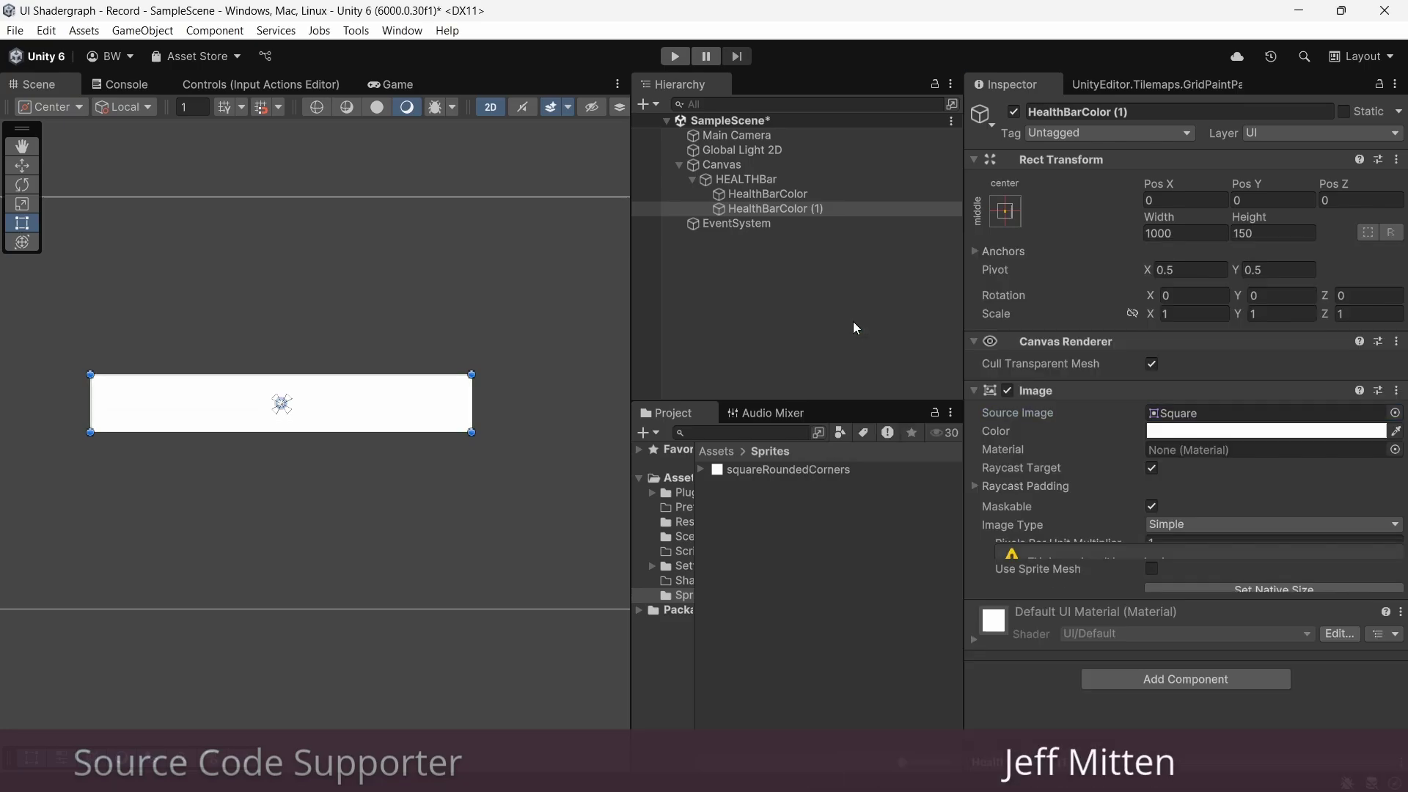
# Step: Add a Mask component to the copy with Show Mask Graphic unchecked
pyautogui.click(1108, 679)
pyautogui.press('Return')
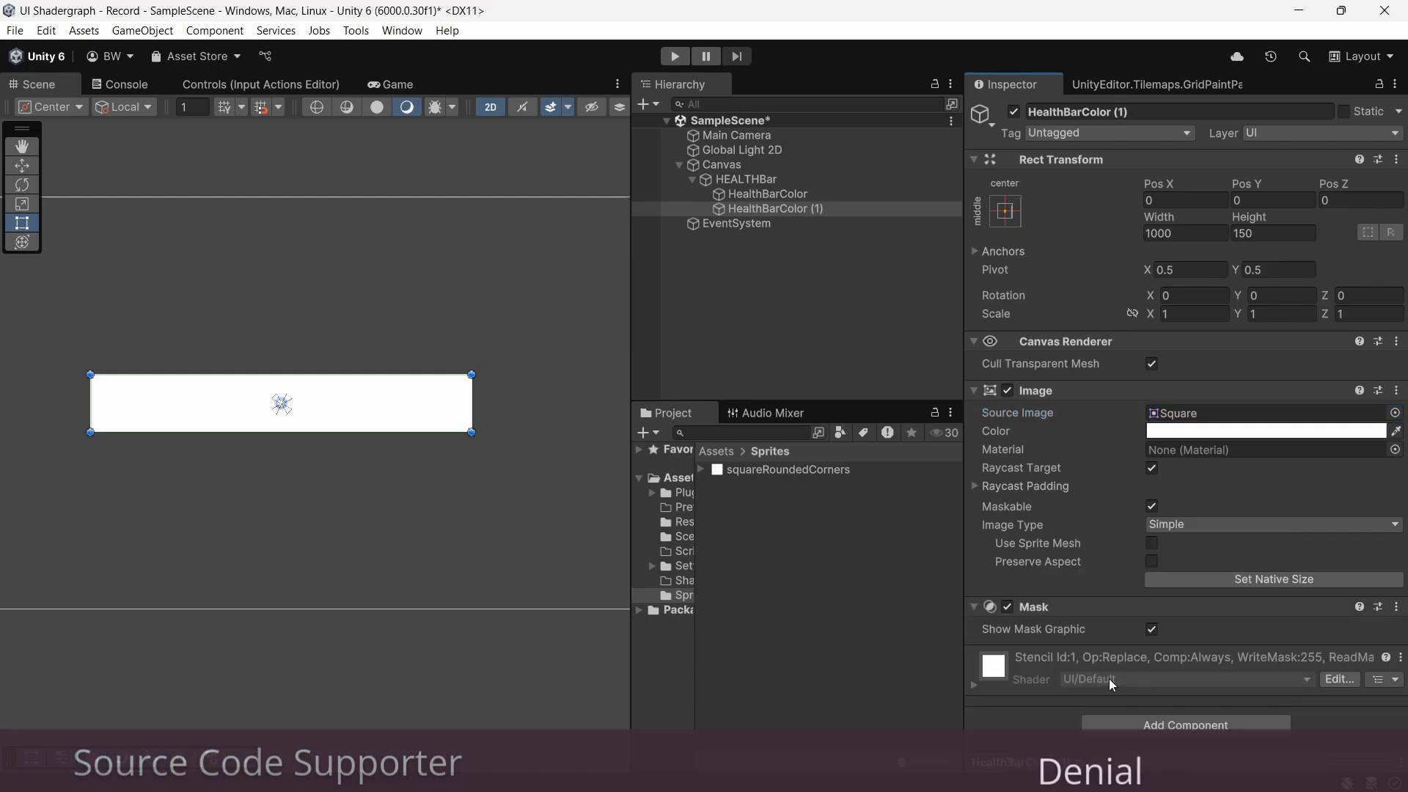
pyautogui.click(1156, 629)
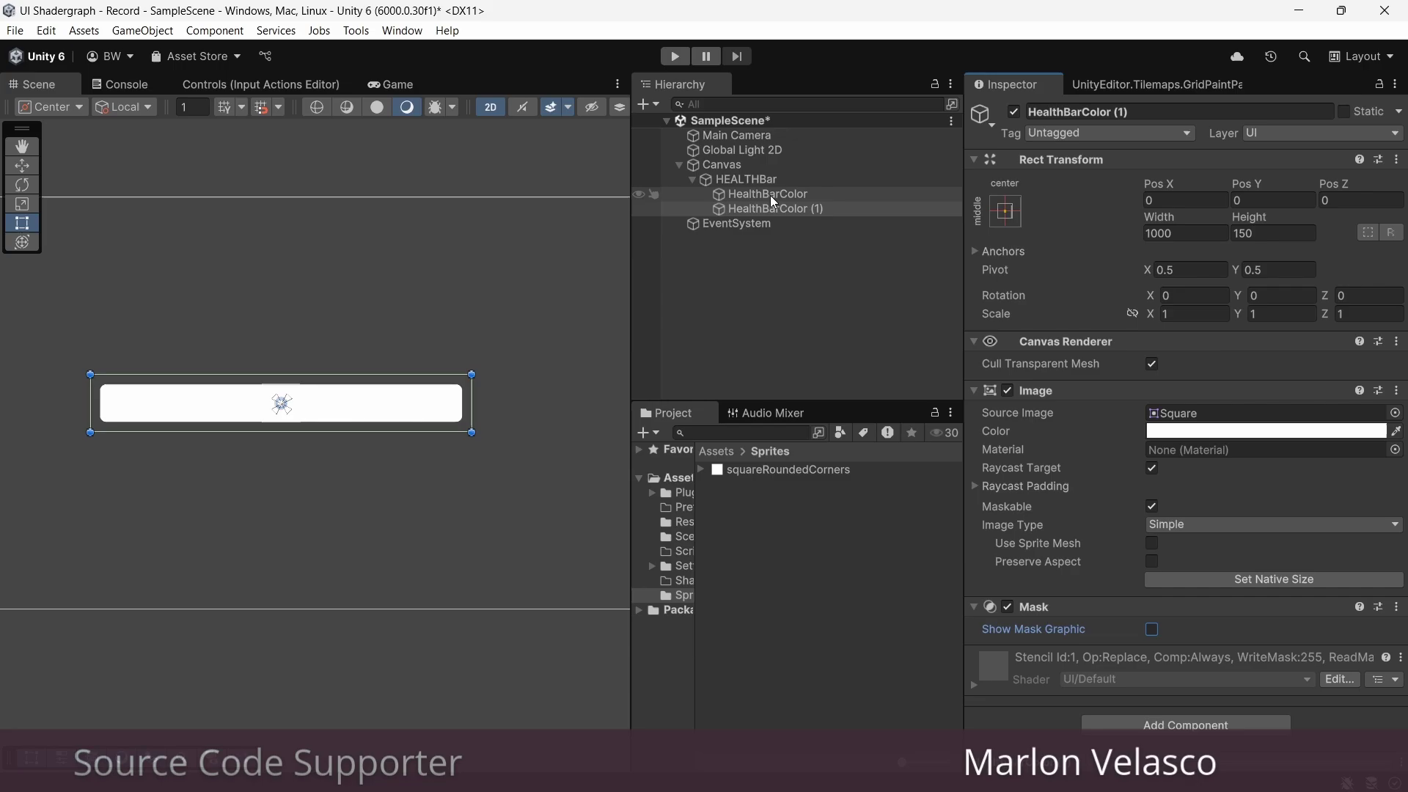
# Step: Nest HealthBarColor under the mask, rename the mask HealthBarFILL and make it Filled
pyautogui.moveTo(770, 195); pyautogui.dragTo(770, 209)
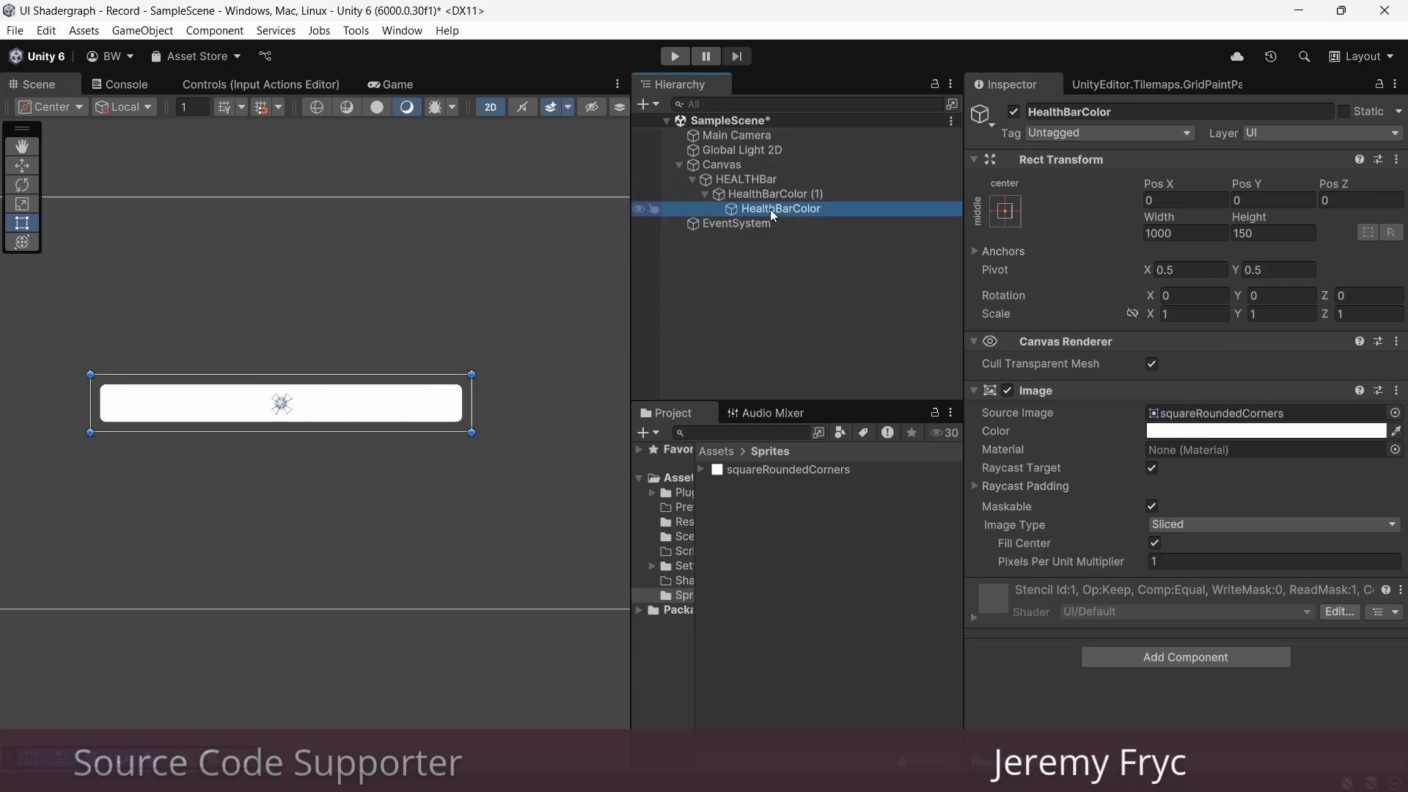
pyautogui.click(781, 194)
pyautogui.click(781, 194)
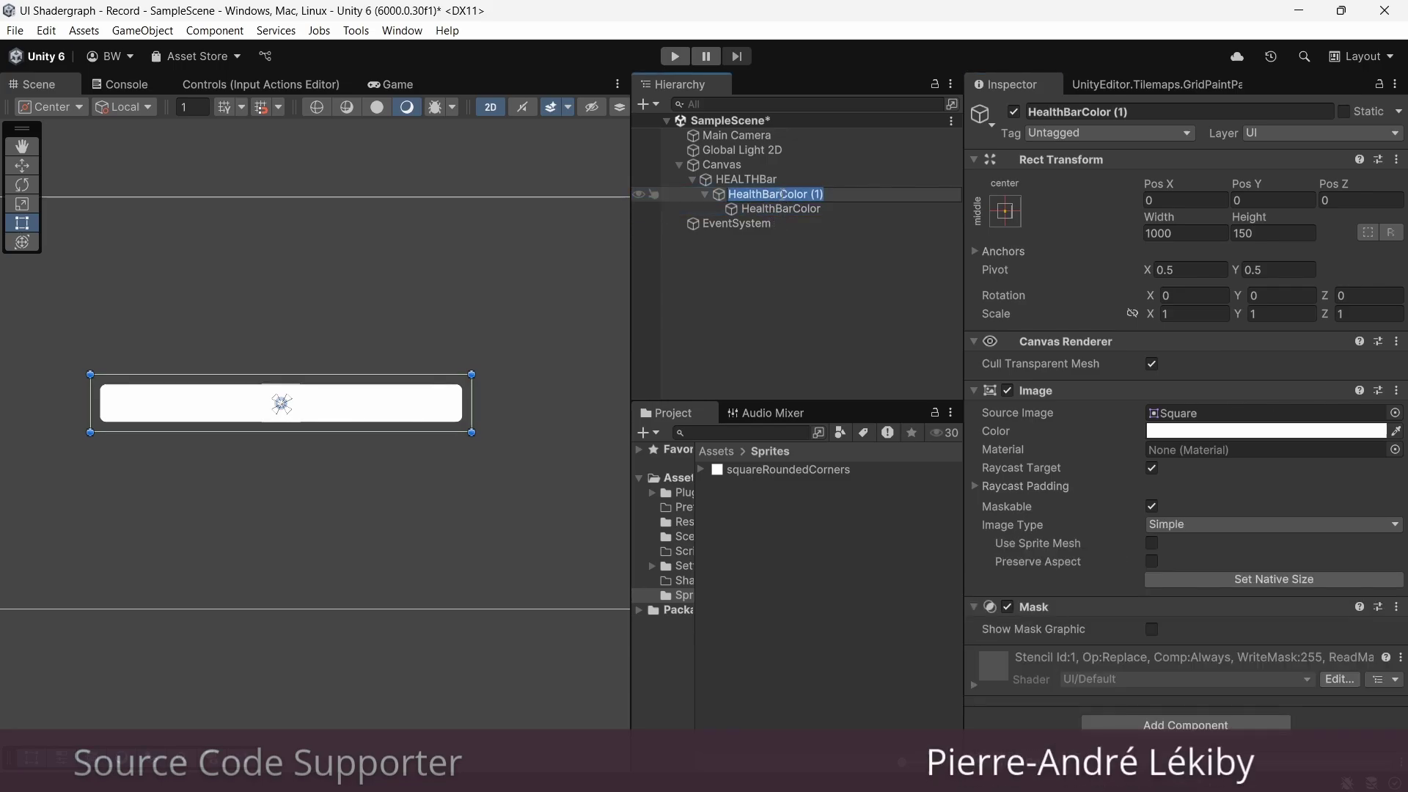
pyautogui.press('BackSpace')
pyautogui.press('BackSpace')
pyautogui.press('BackSpace')
pyautogui.press('BackSpace')
pyautogui.press('BackSpace')
pyautogui.write('FILL')
pyautogui.press('Return')
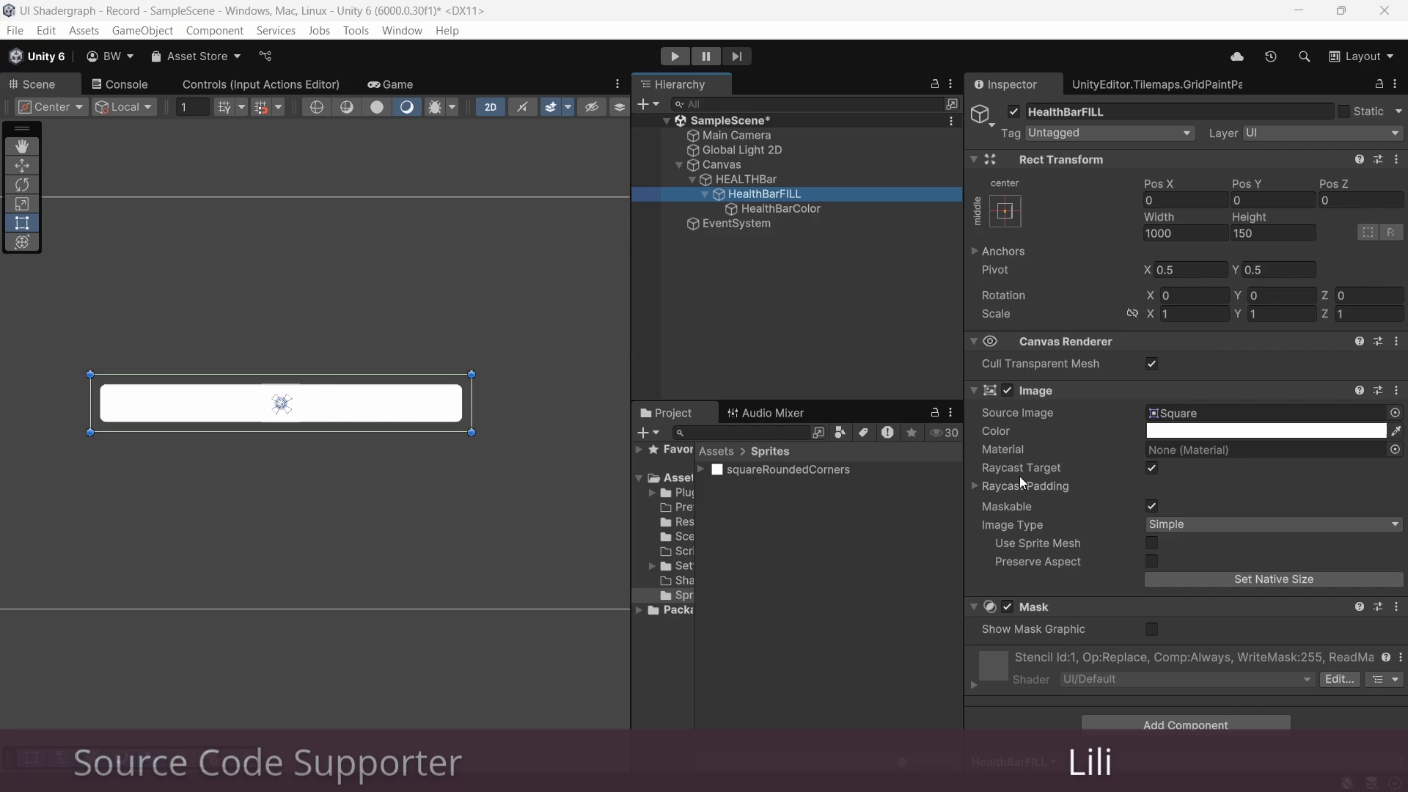
pyautogui.click(1180, 525)
pyautogui.click(1194, 603)
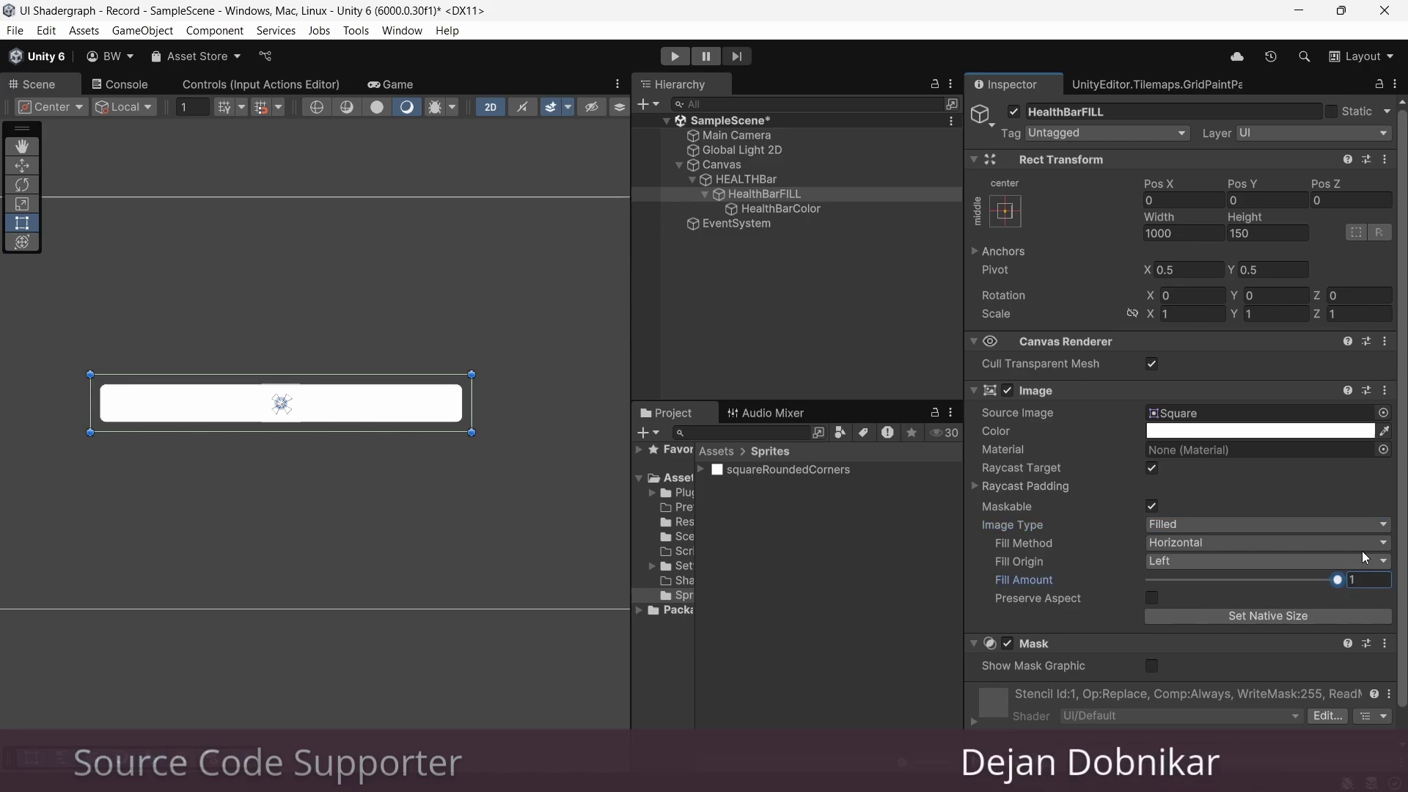
# Step: Duplicate HealthBarFILL and name the copy HealthTRAIL
pyautogui.click(705, 193)
pyautogui.click(759, 198)
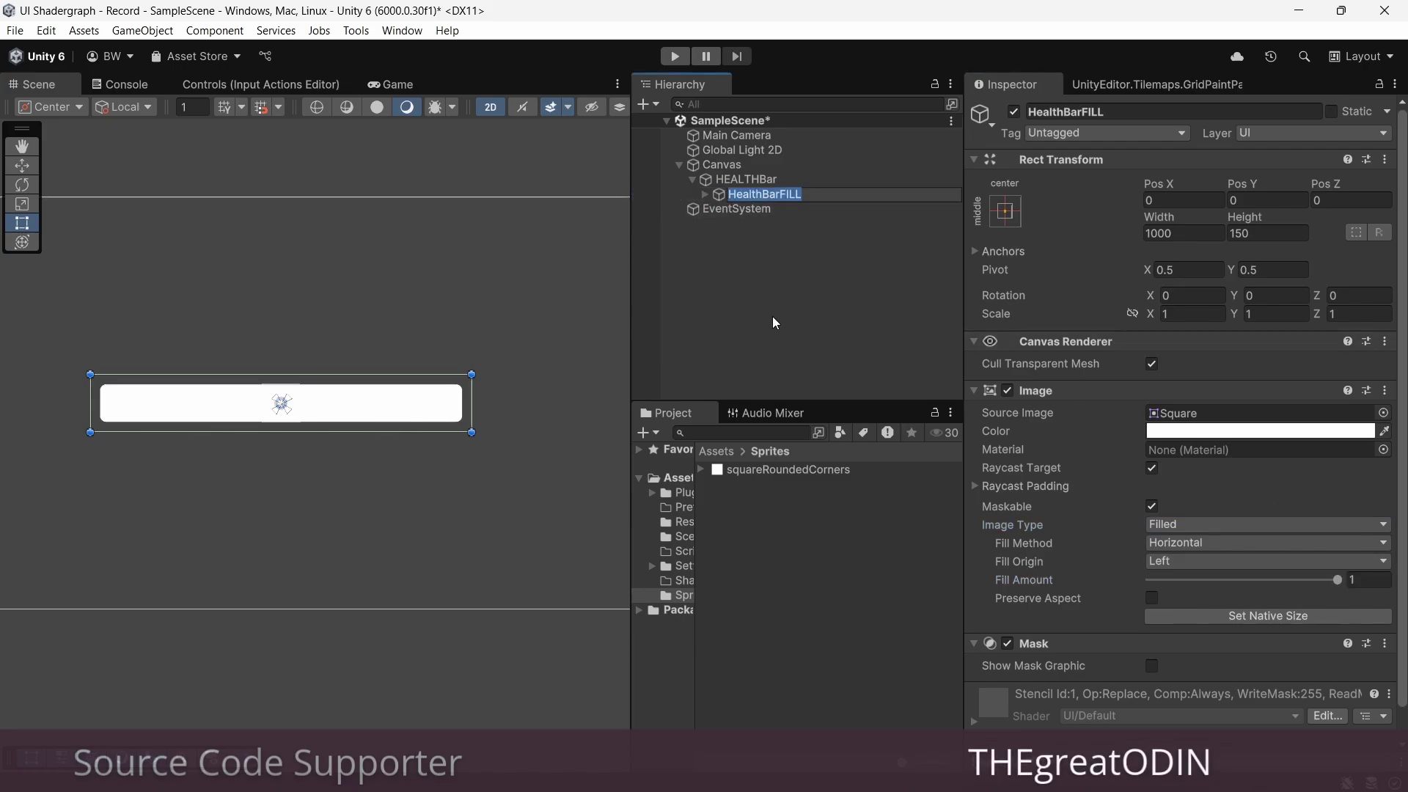
pyautogui.hotkey('ctrl', 'd')
pyautogui.press('F2')
pyautogui.write('HealthTRAIL')
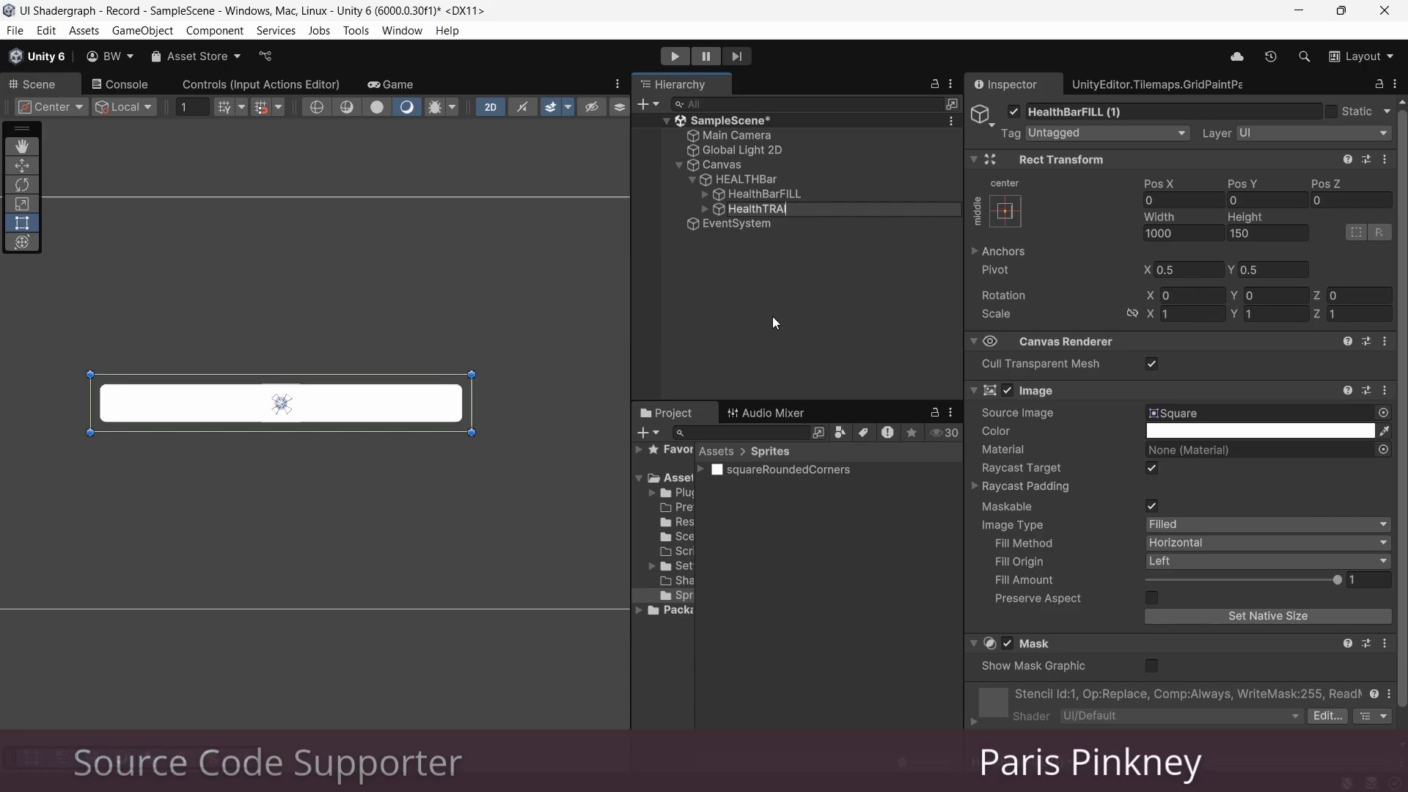
pyautogui.press('Return')
# Step: Rename HealthTRAIL's child HealthBarTrail, then duplicate it and move the copy directly under HEALTHBar
pyautogui.click(705, 210)
pyautogui.click(763, 221)
pyautogui.press('F2')
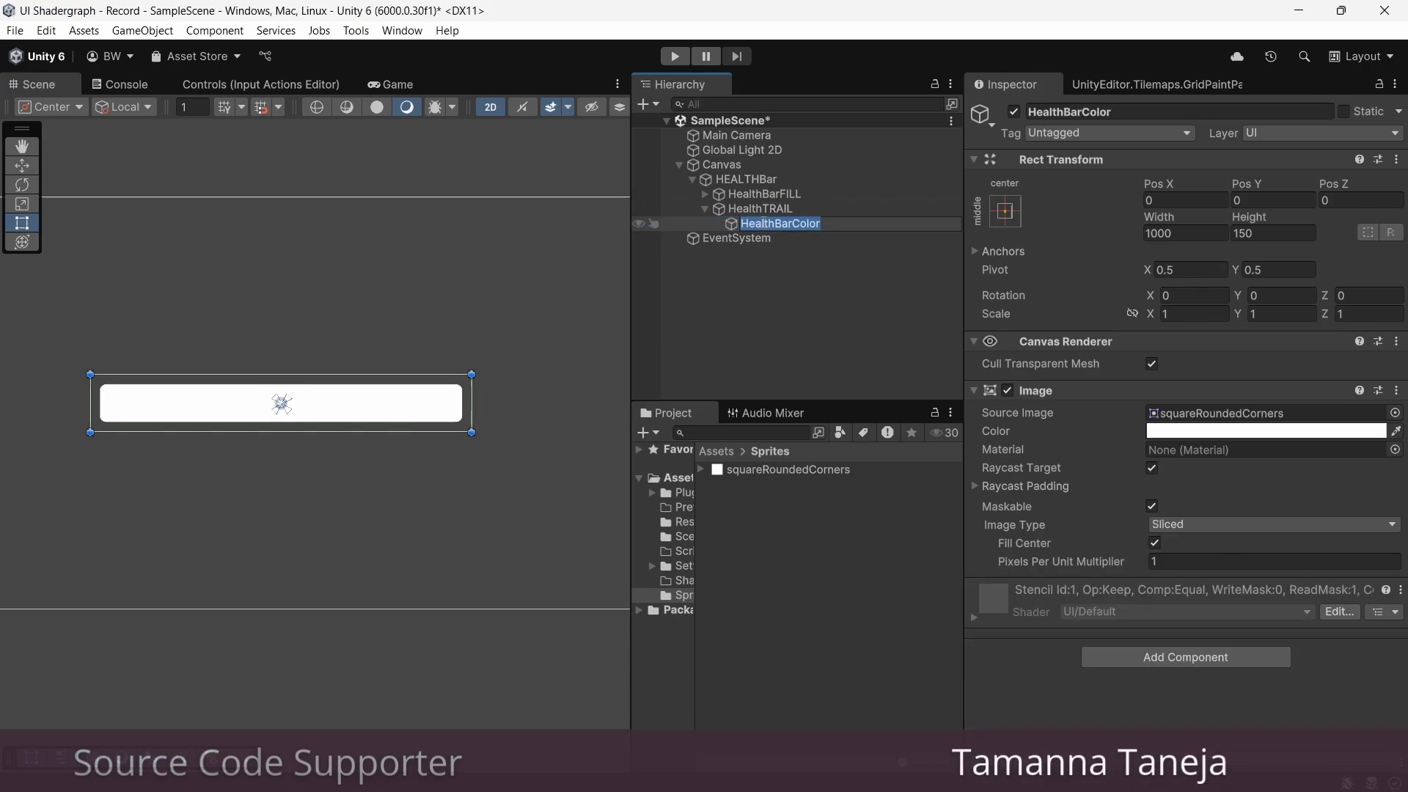
pyautogui.press('Right')
pyautogui.press('BackSpace')
pyautogui.write('Trail')
pyautogui.press('Return')
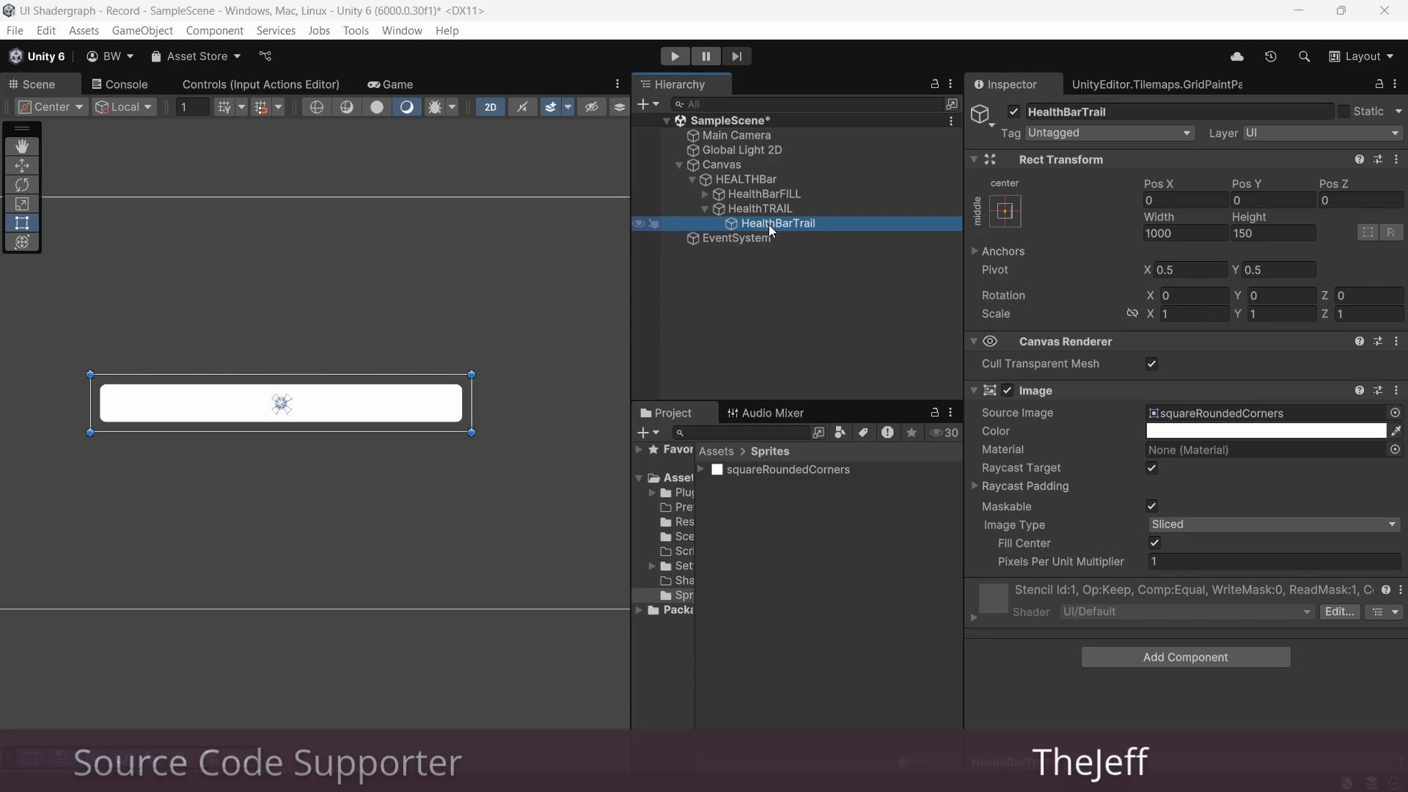
pyautogui.hotkey('ctrl', 'd')
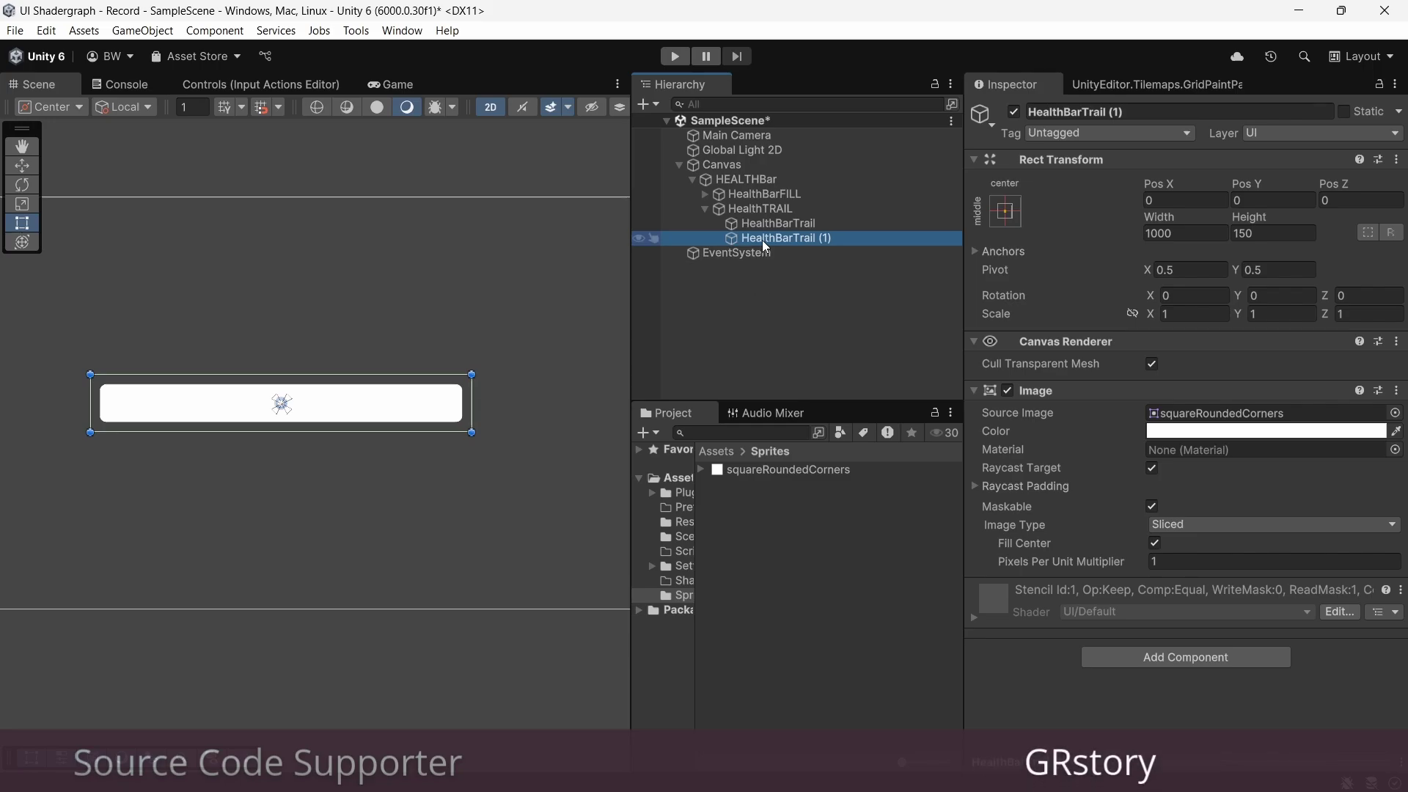
pyautogui.moveTo(763, 240); pyautogui.dragTo(729, 178)
# Step: Make the trail copy HEALTHBar's first child, colour it grey and rename it Background
pyautogui.click(704, 208)
pyautogui.moveTo(763, 223); pyautogui.dragTo(733, 190)
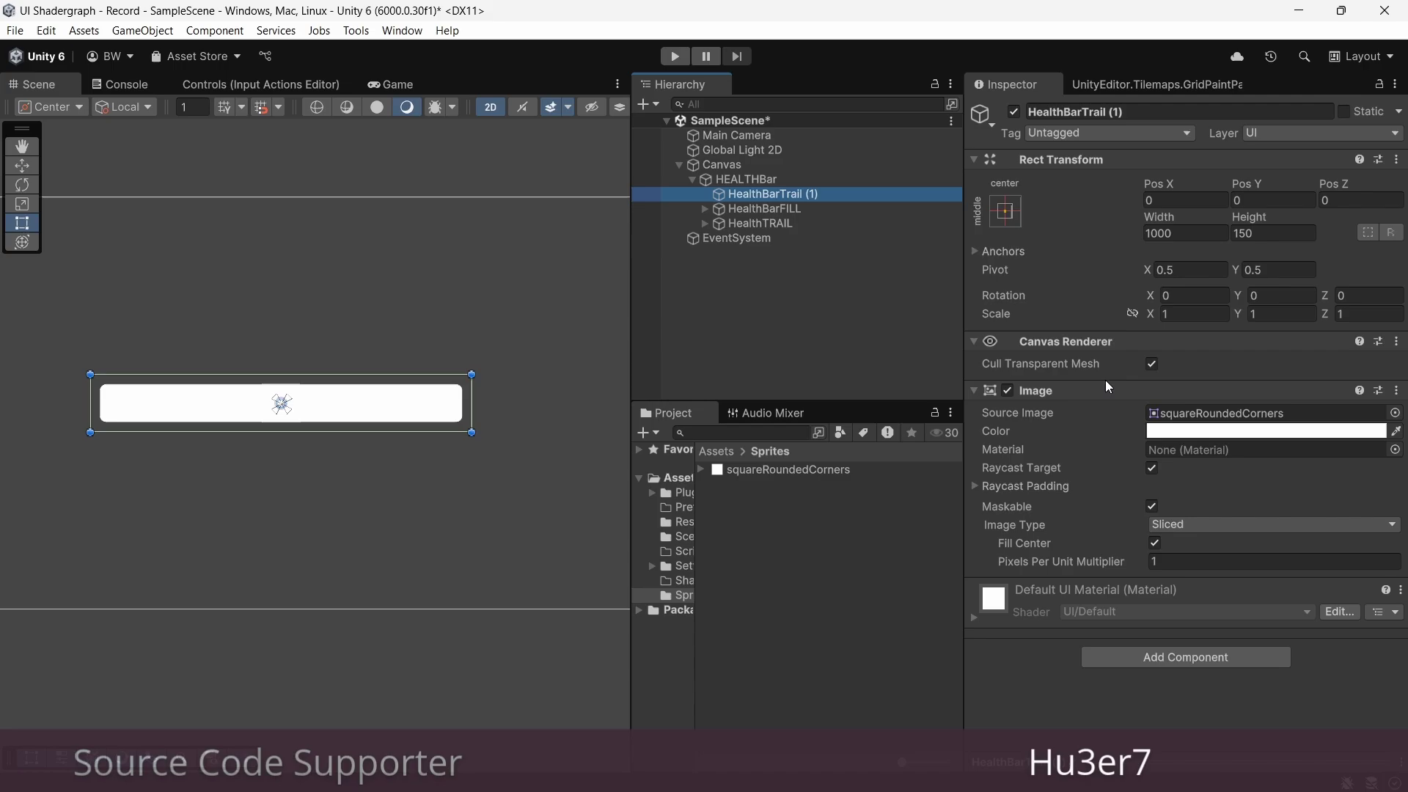
pyautogui.click(1247, 431)
pyautogui.moveTo(1240, 486); pyautogui.dragTo(1203, 501)
pyautogui.click(1370, 356)
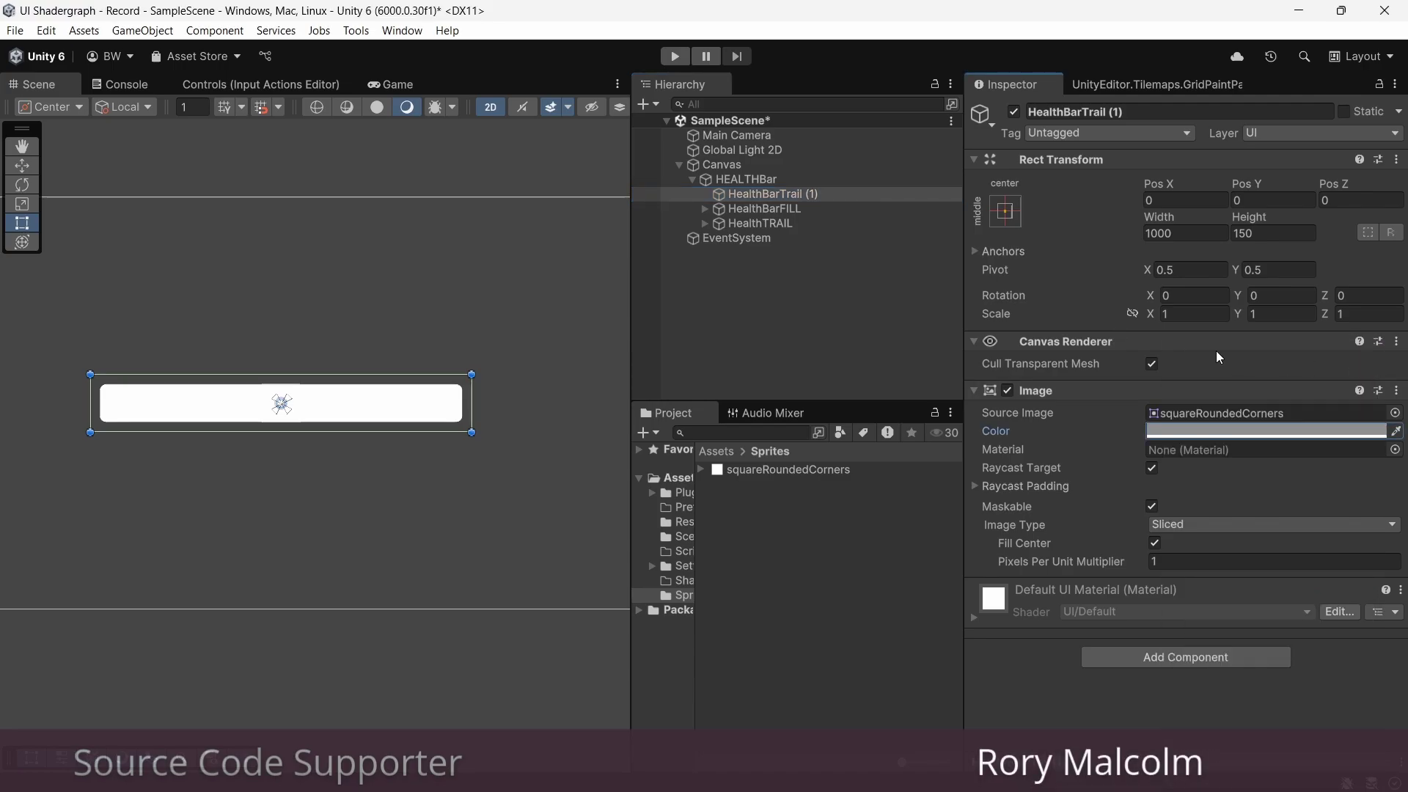
pyautogui.click(763, 194)
pyautogui.press('F2')
pyautogui.write('Background')
pyautogui.press('Return')
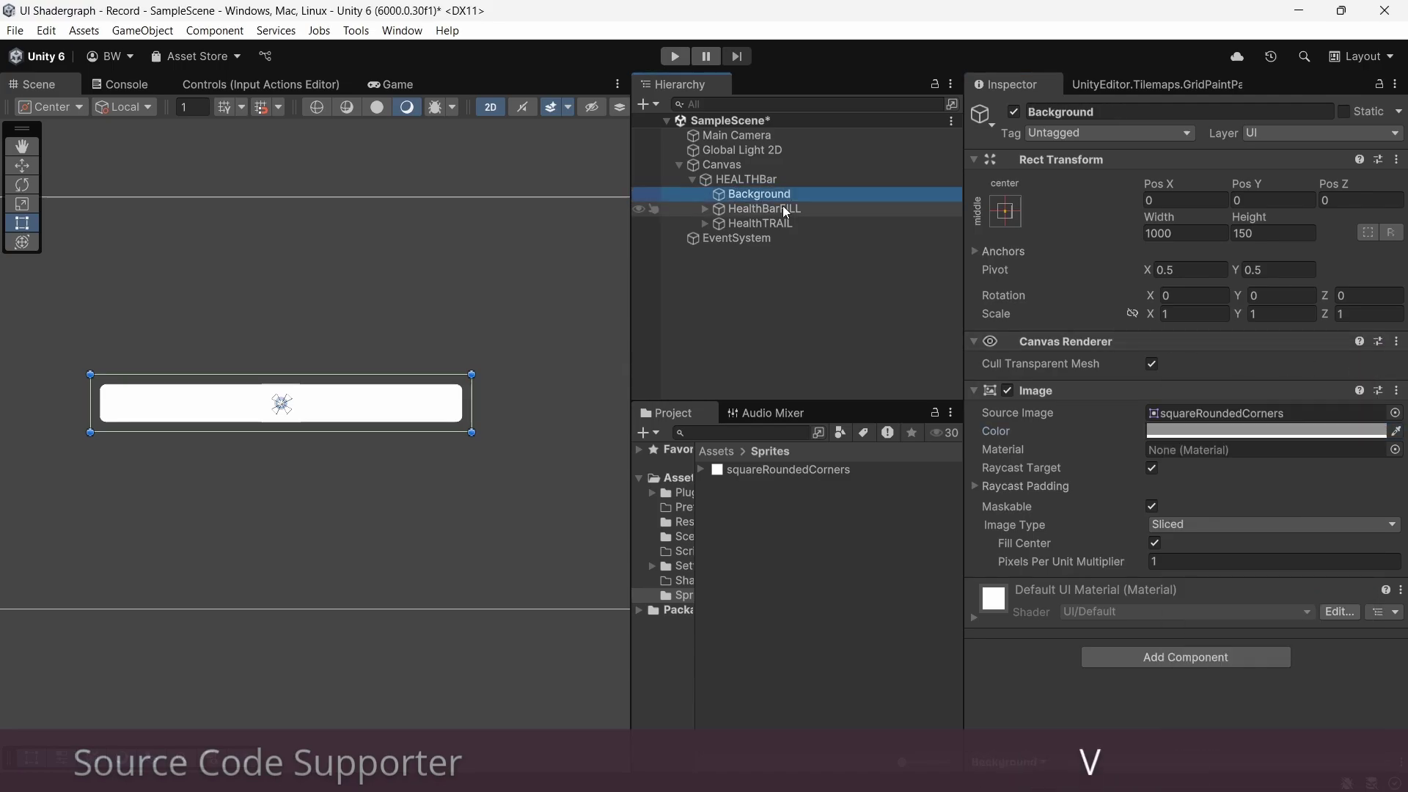
# Step: Duplicate Background as a black Border sized 1050 by 200
pyautogui.hotkey('ctrl', 'd')
pyautogui.press('F2')
pyautogui.write('Border')
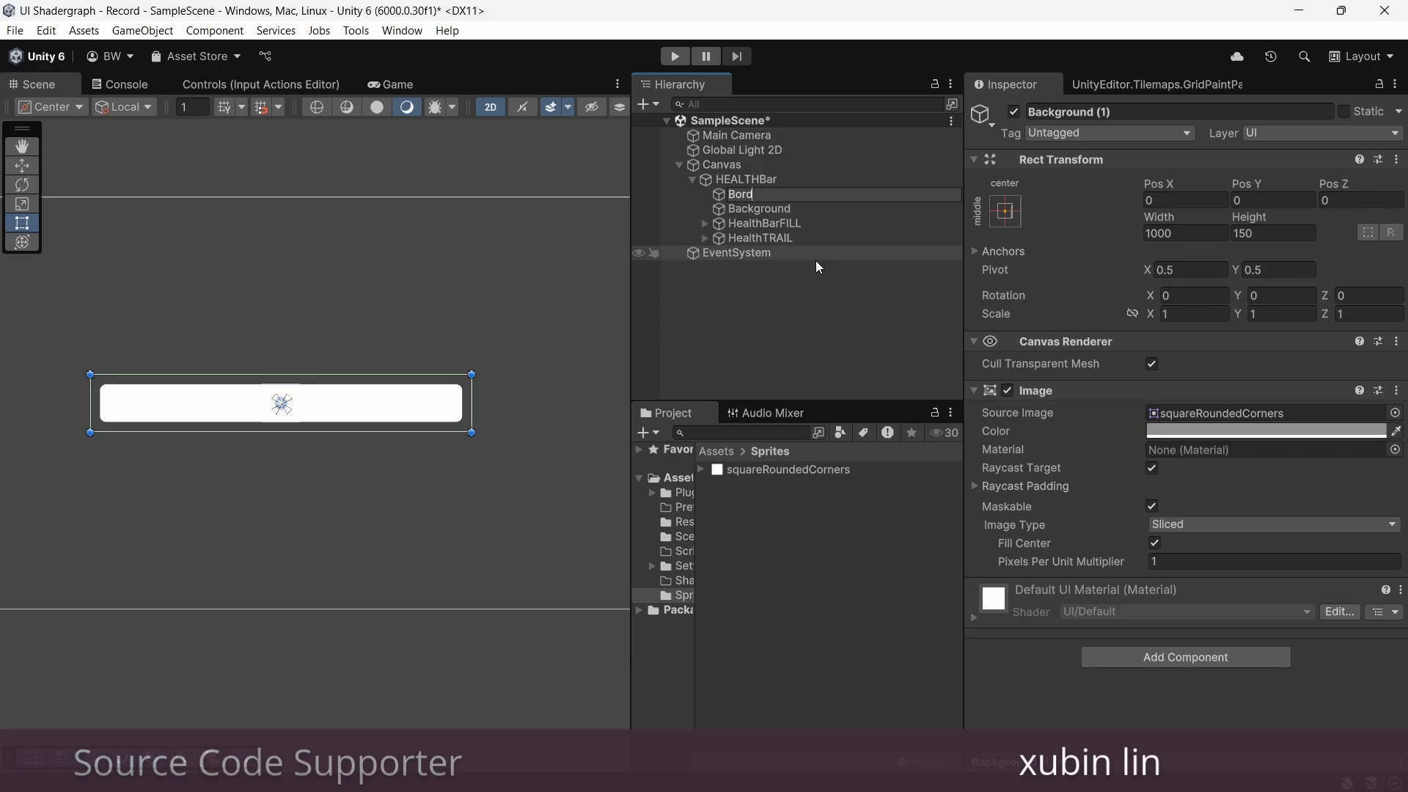
pyautogui.press('Return')
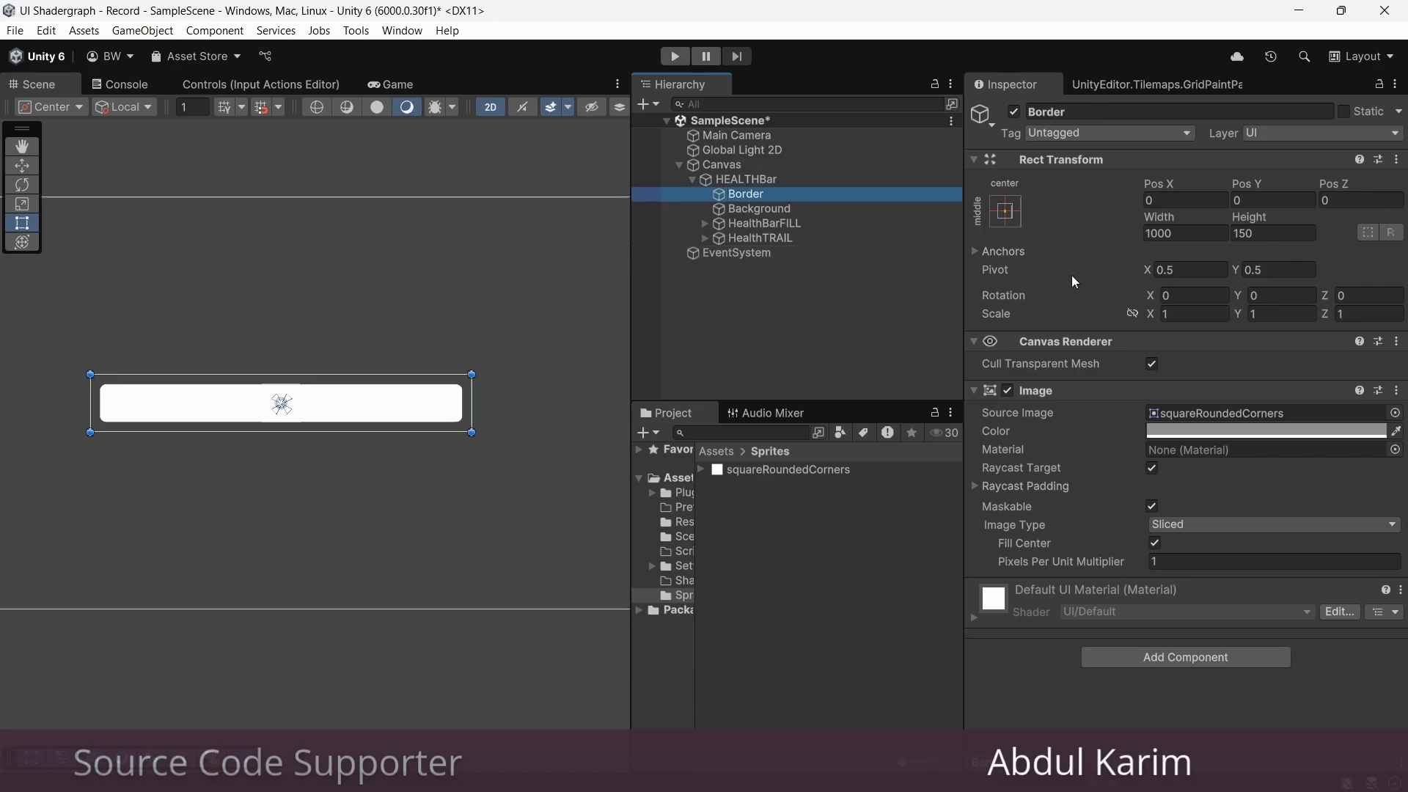
pyautogui.click(1186, 233)
pyautogui.write('1050')
pyautogui.click(1267, 233)
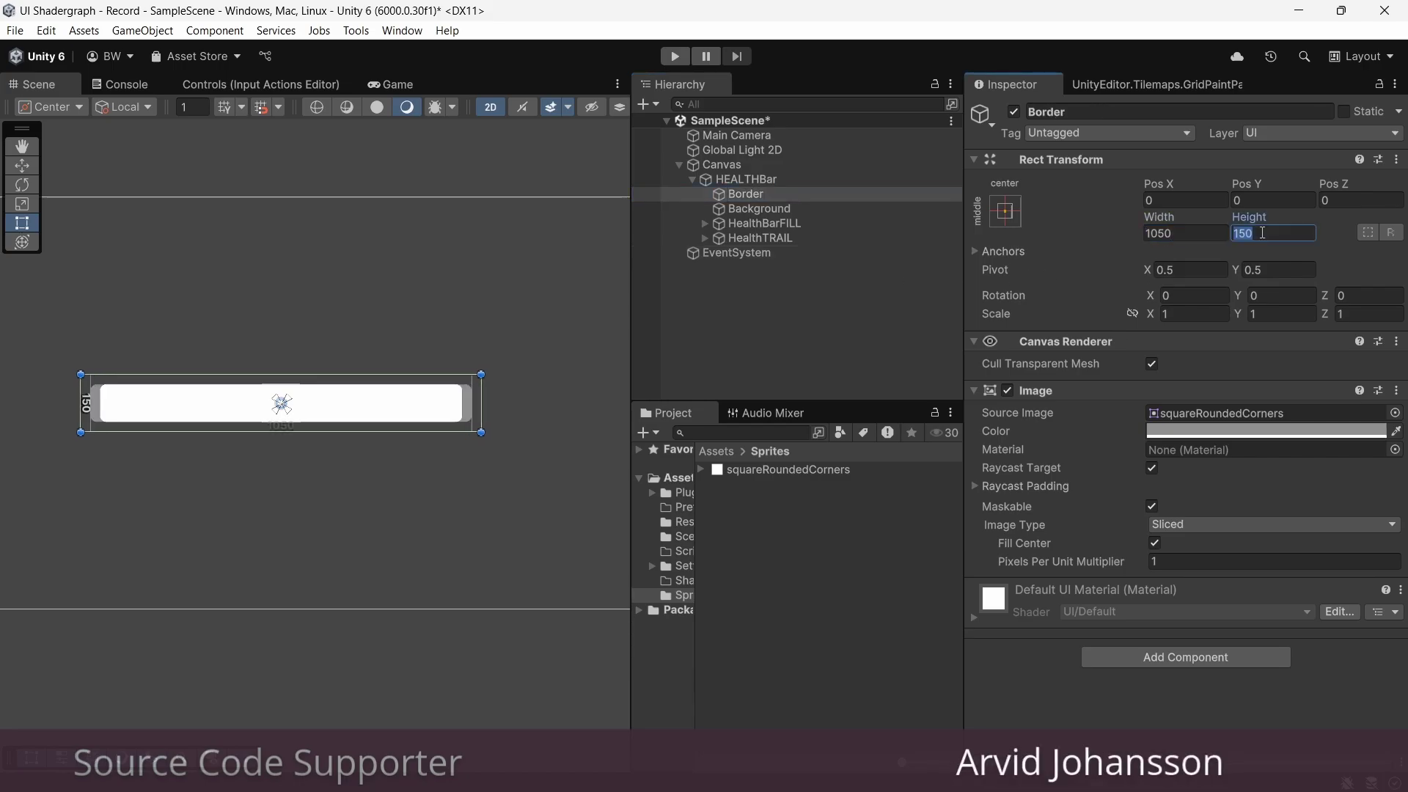
pyautogui.write('200')
pyautogui.click(1190, 427)
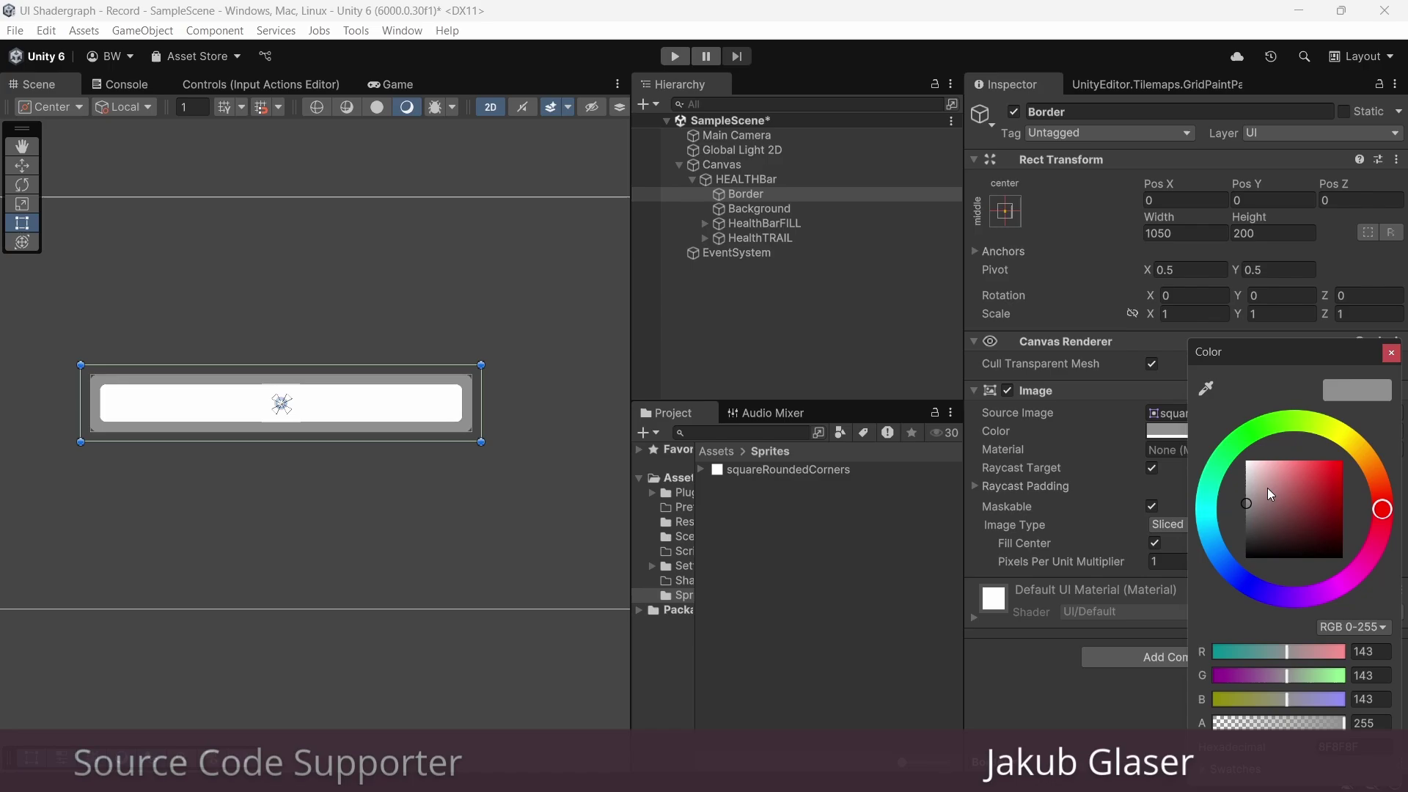
pyautogui.moveTo(1267, 487); pyautogui.dragTo(1273, 564)
pyautogui.click(1150, 327)
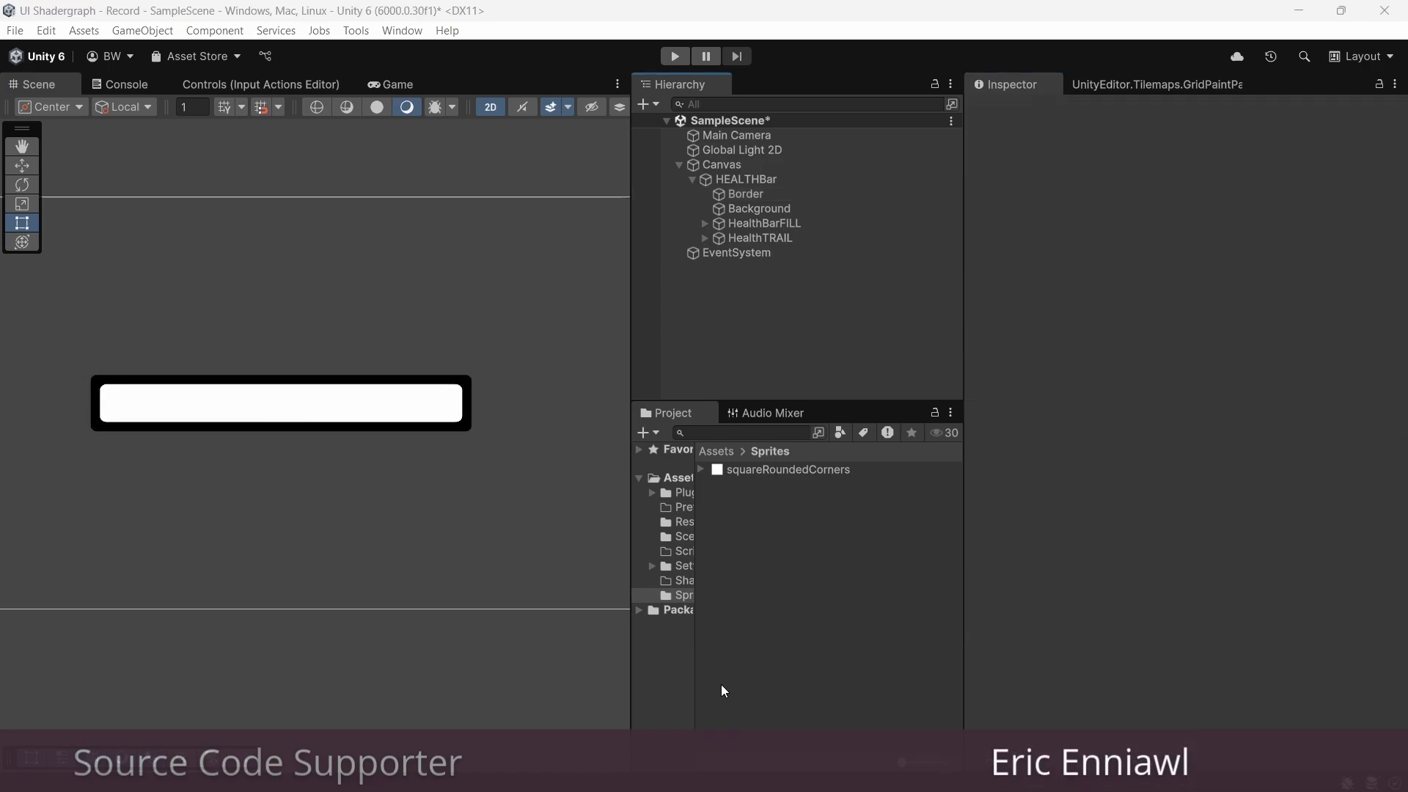
# Step: Add a Canvas Shader Graph asset 'HealthBar' to the ShaderGraph folder and open it in Shader Graph
pyautogui.moveTo(693, 682); pyautogui.dragTo(773, 631)
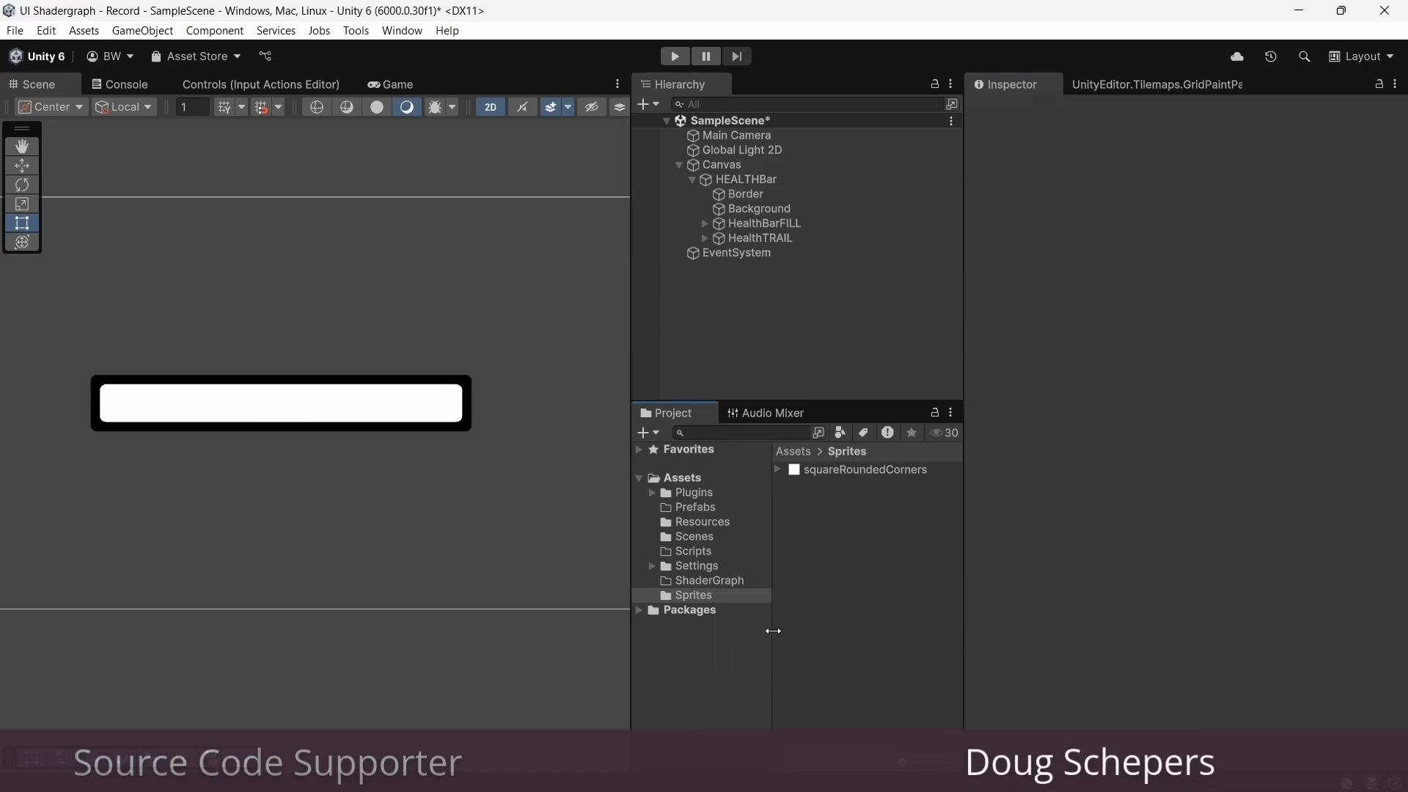
pyautogui.click(707, 580)
pyautogui.rightClick(845, 562)
pyautogui.moveTo(1084, 69)
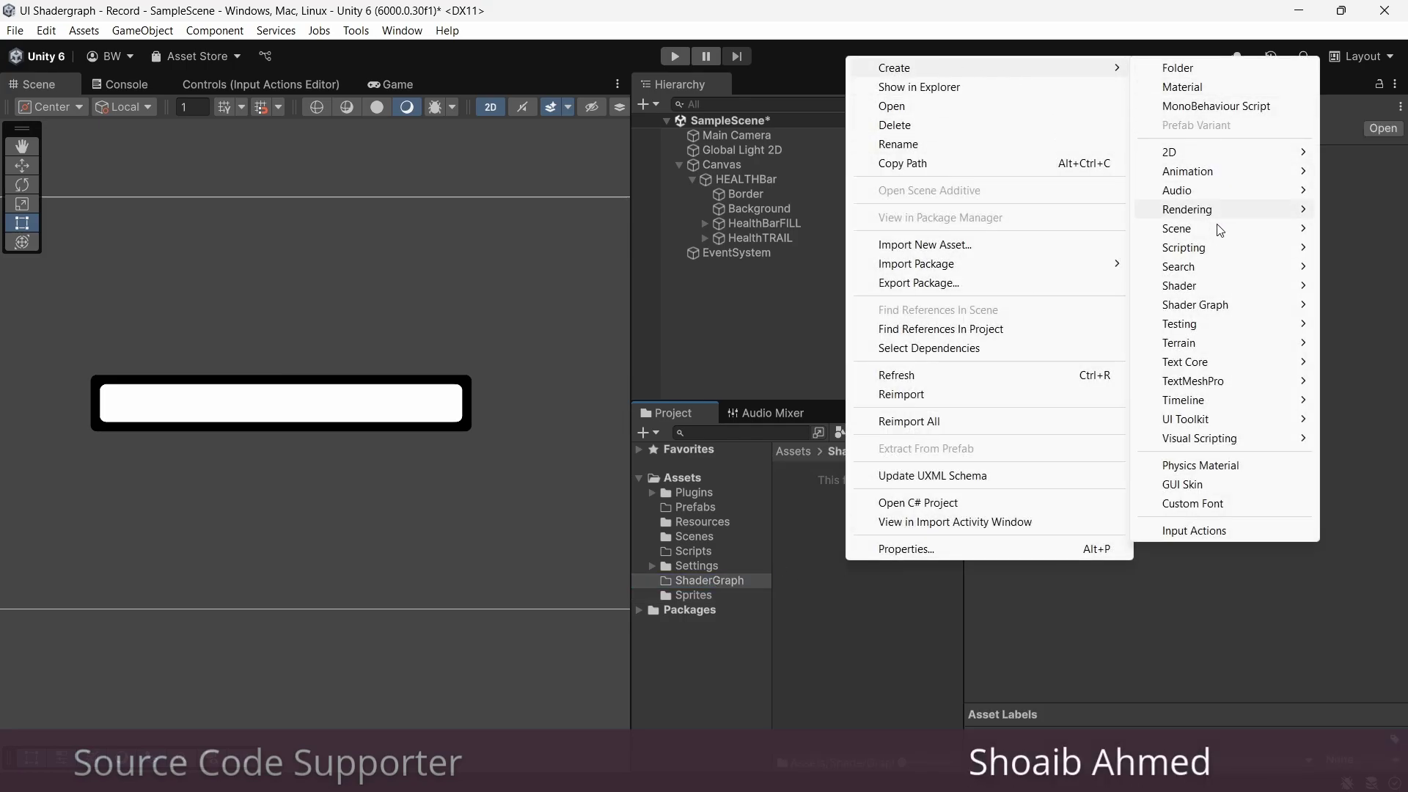
pyautogui.moveTo(1210, 305)
pyautogui.moveTo(1078, 307)
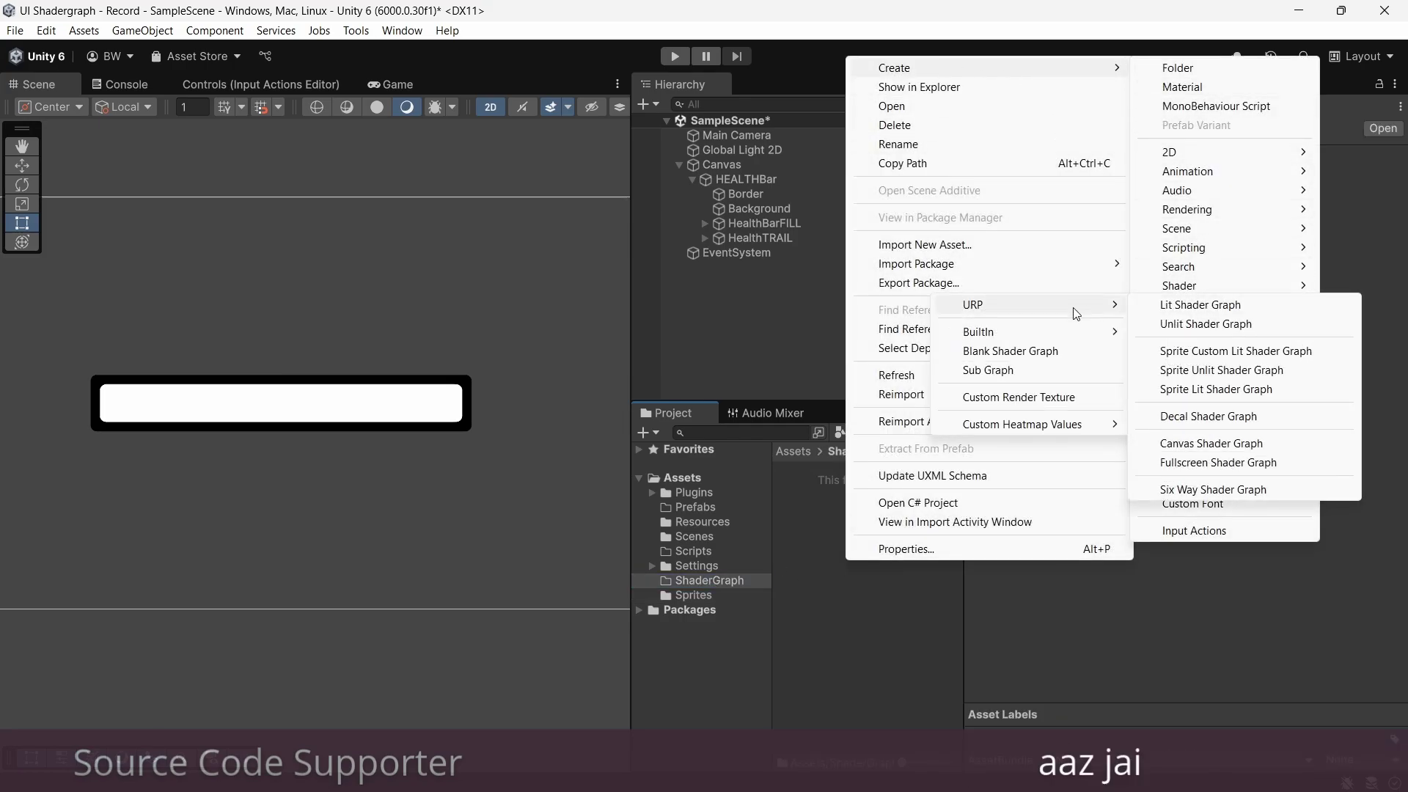
pyautogui.click(1203, 445)
pyautogui.write('HealthBar')
pyautogui.press('Return')
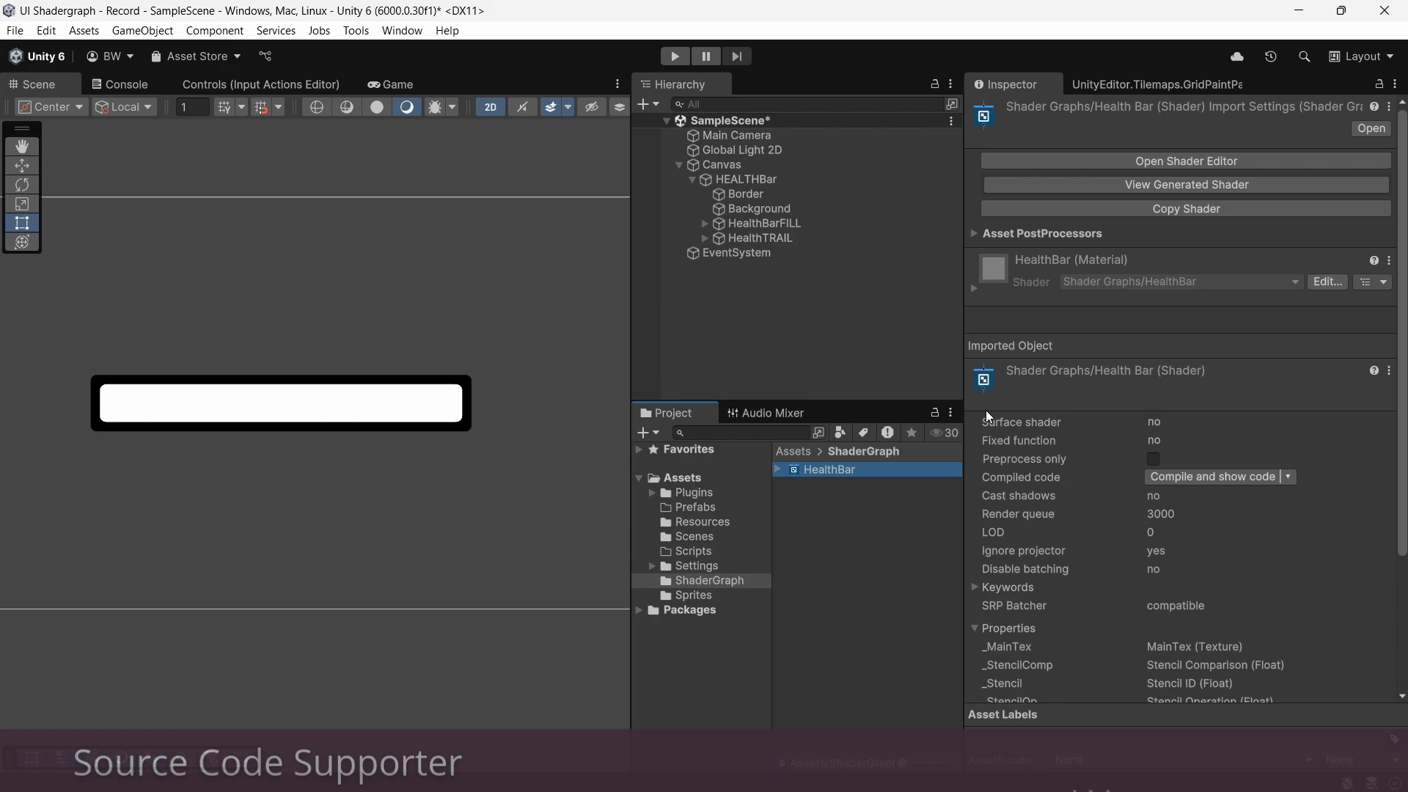
pyautogui.doubleClick(828, 469)
# Step: Add a Float property named Scale in Slider mode (0–50, default 20)
pyautogui.click(226, 163)
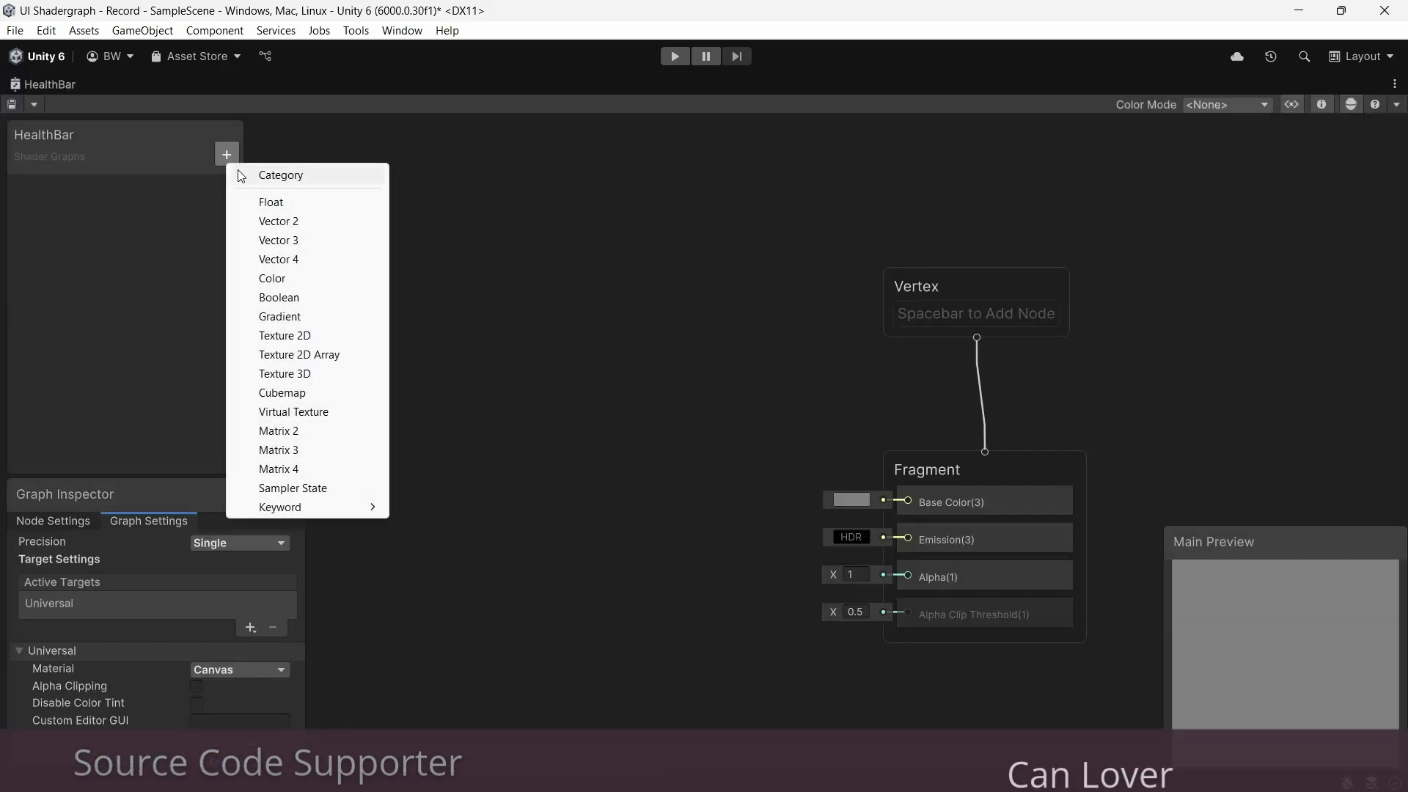
pyautogui.click(254, 198)
pyautogui.write('Scale')
pyautogui.press('Return')
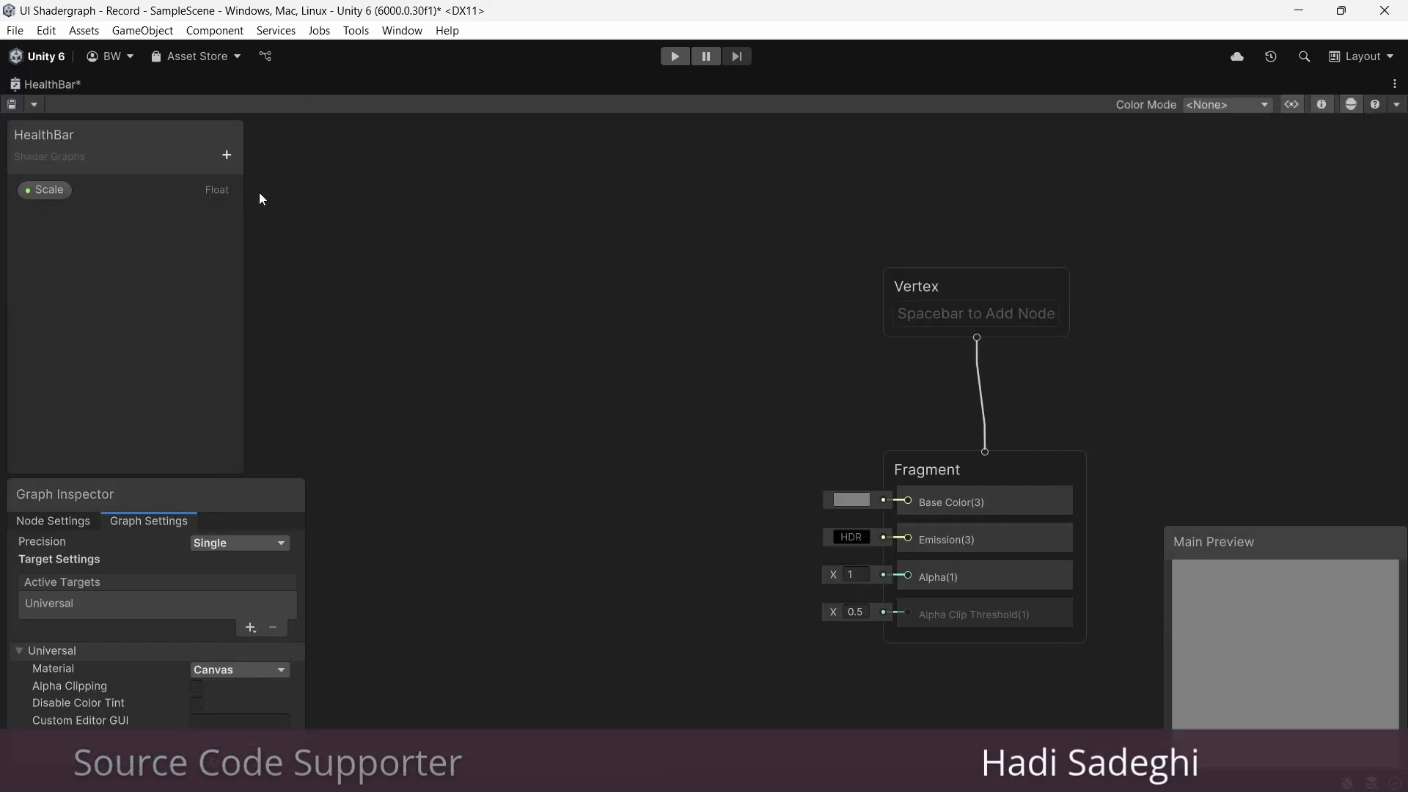
pyautogui.click(47, 187)
pyautogui.click(227, 690)
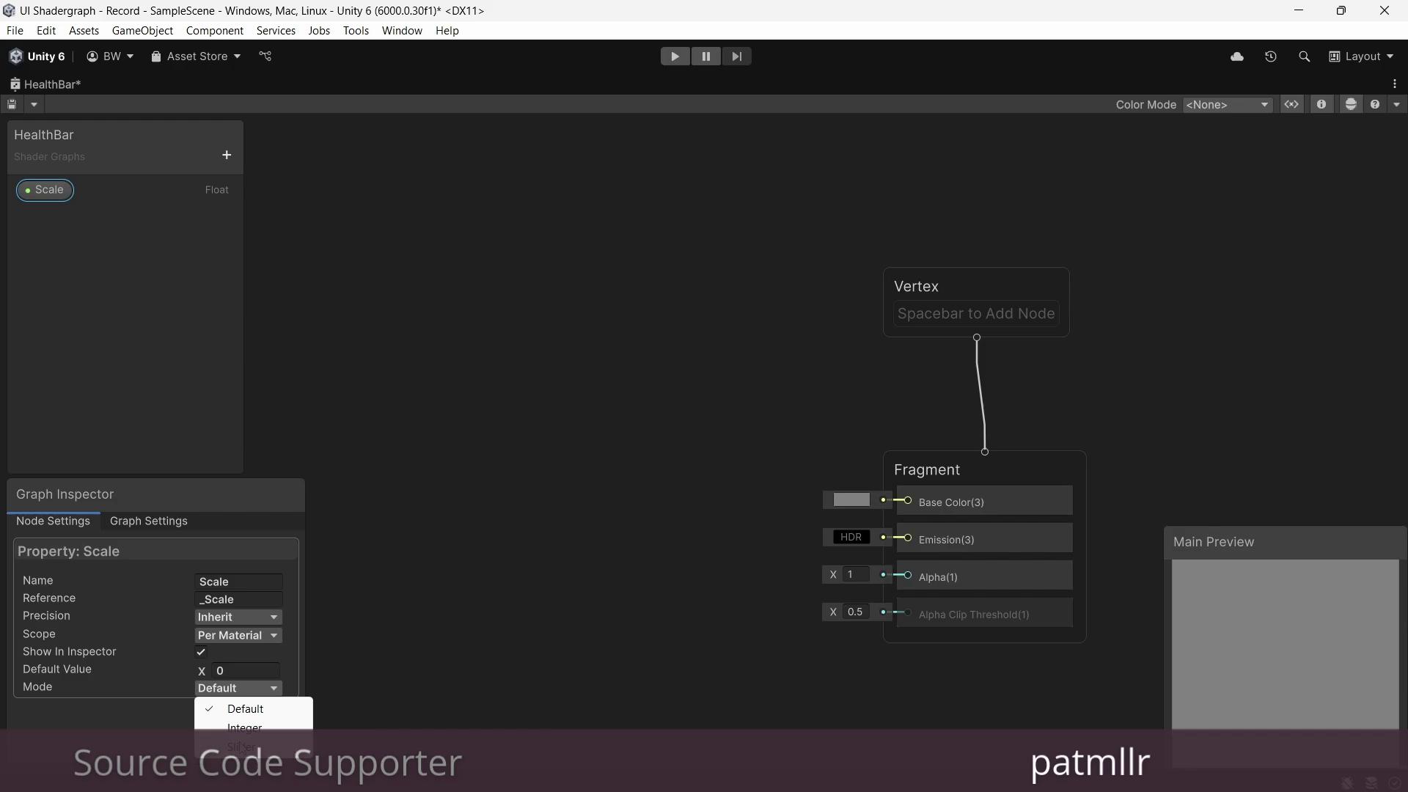
pyautogui.click(235, 728)
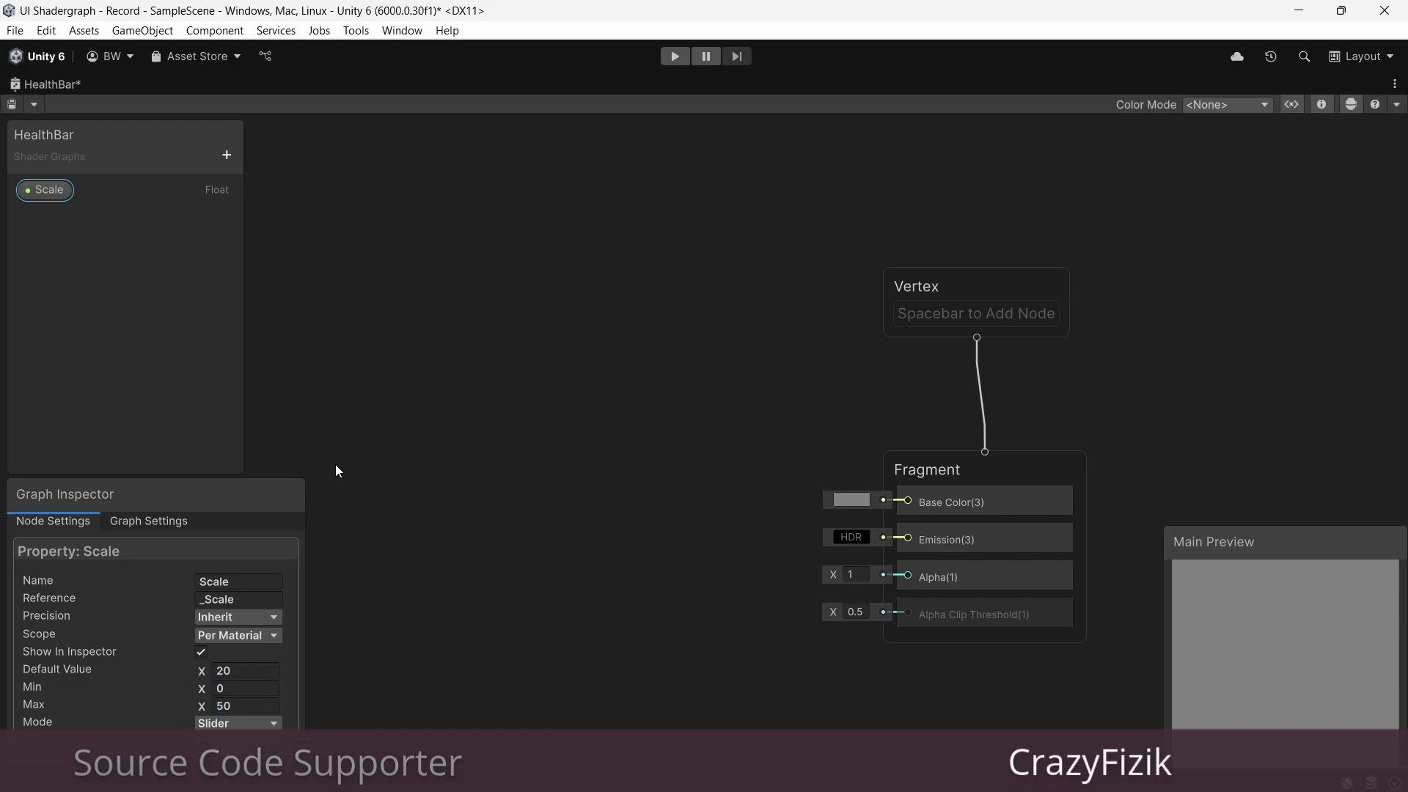
# Step: Add a HealthColor1 Color property with a red default colour
pyautogui.click(227, 155)
pyautogui.click(275, 274)
pyautogui.write('HealthColor1')
pyautogui.press('Return')
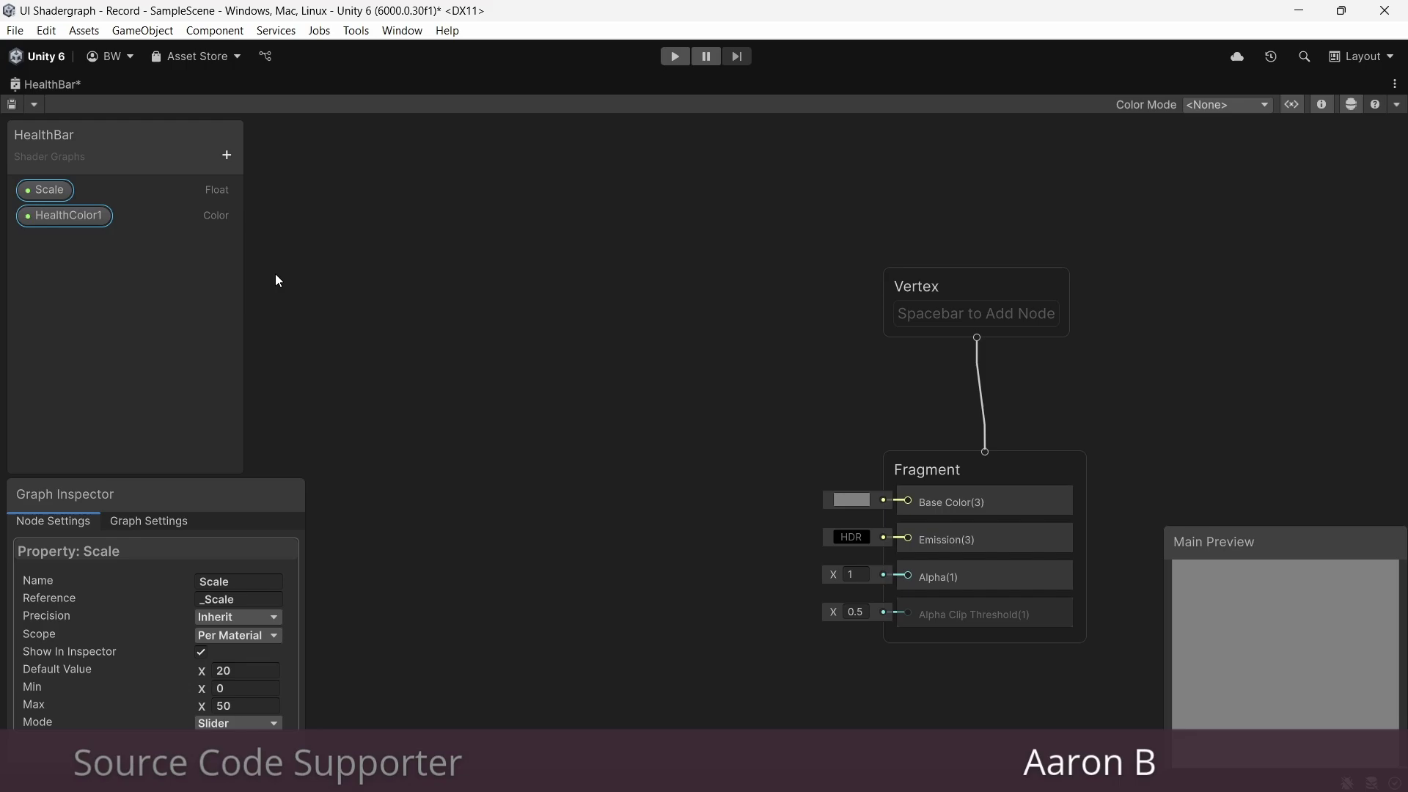
pyautogui.click(227, 671)
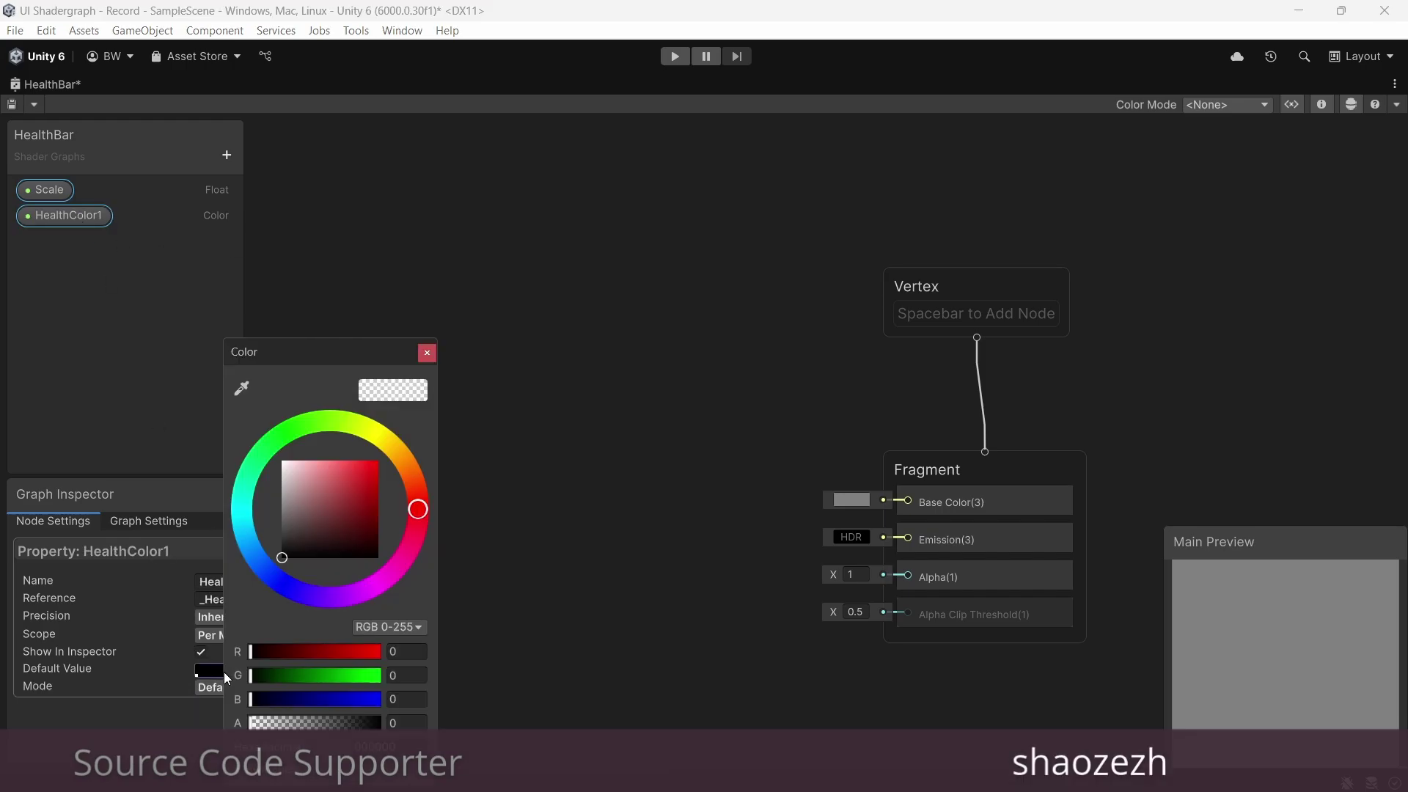
pyautogui.click(356, 461)
pyautogui.click(273, 723)
pyautogui.click(427, 353)
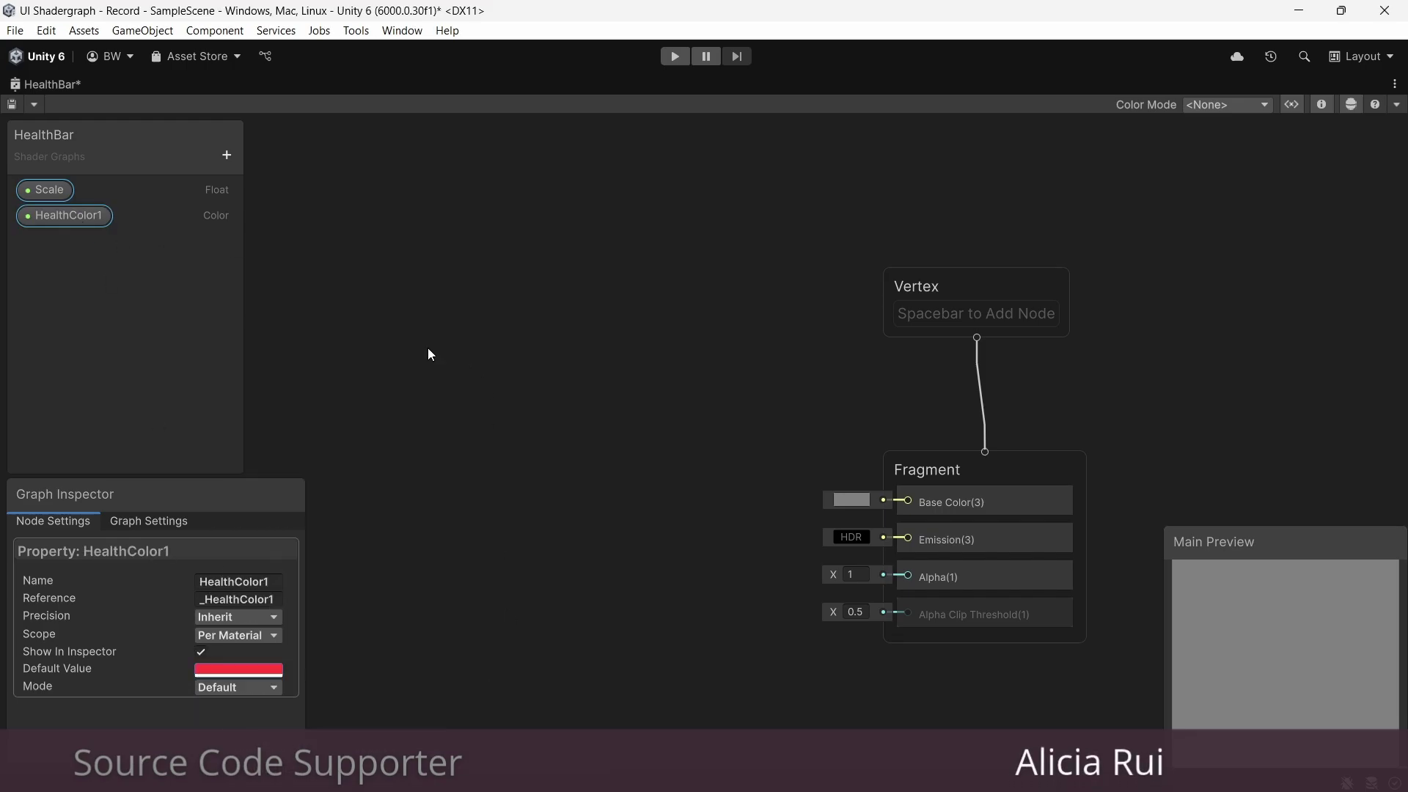
# Step: Add a HealthColor2 Color property with a dark red default colour
pyautogui.click(238, 163)
pyautogui.click(286, 267)
pyautogui.write('He')
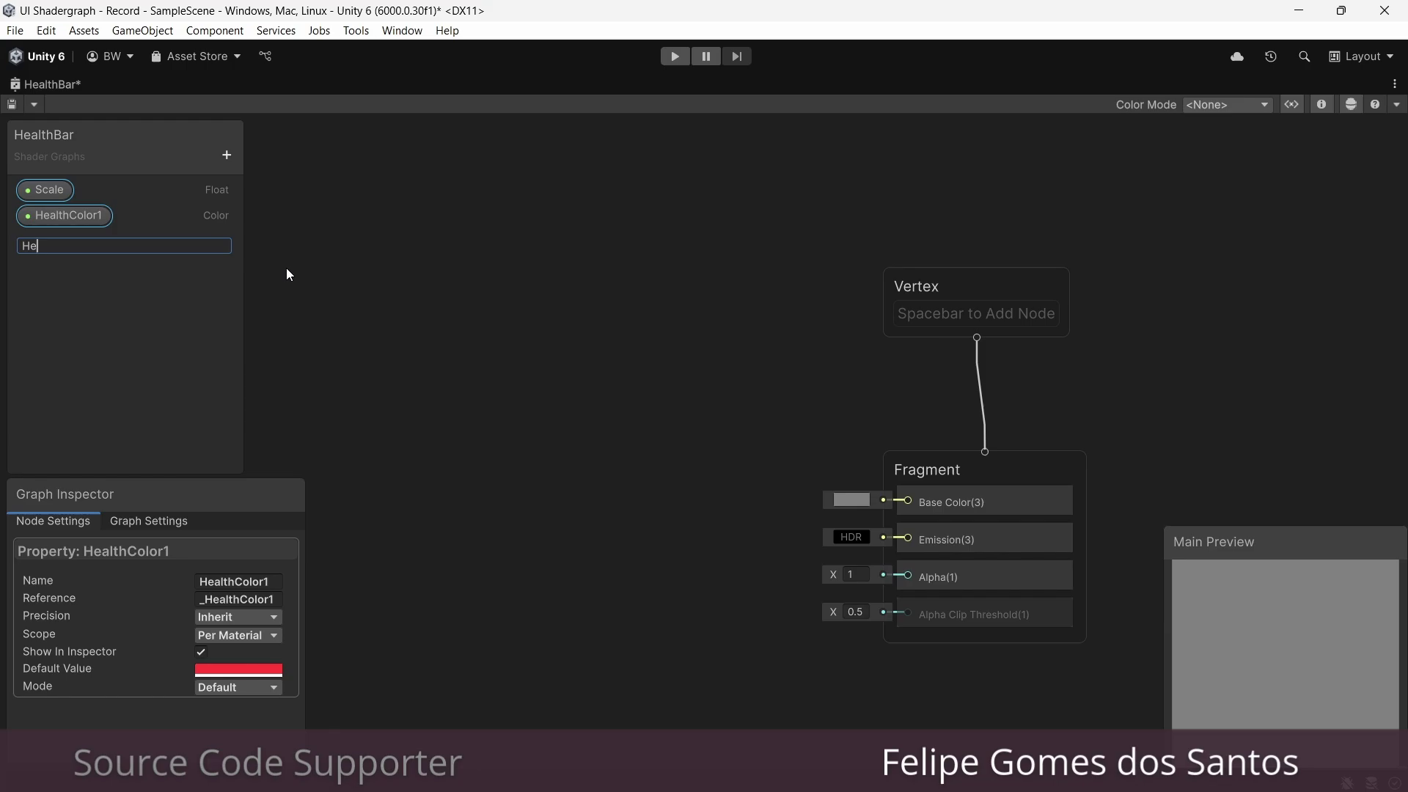
pyautogui.write('althColor2')
pyautogui.press('Return')
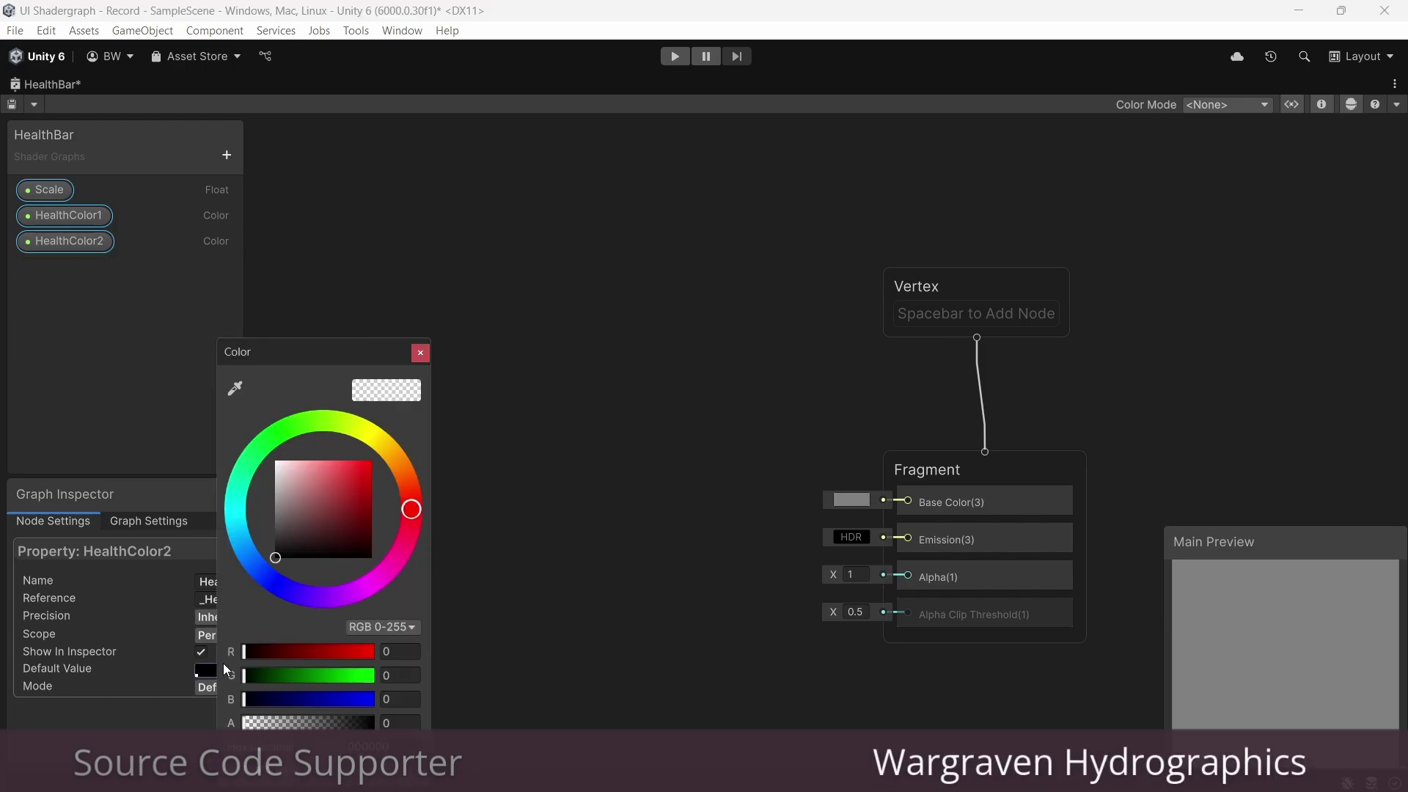
pyautogui.moveTo(359, 517); pyautogui.dragTo(394, 517)
pyautogui.click(418, 354)
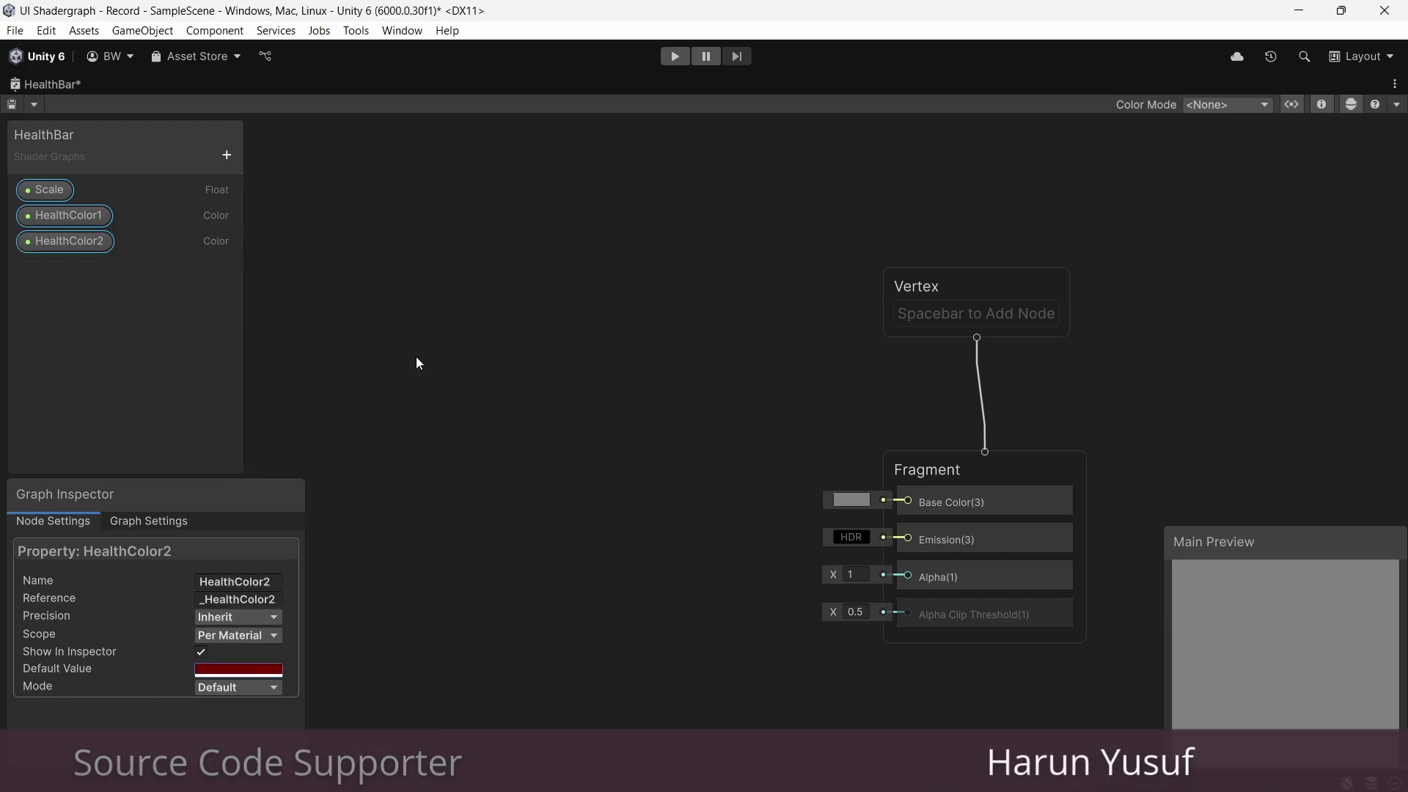
# Step: Add a TwirlOffsetSpeed Vector2 property with default value (1, 0)
pyautogui.click(226, 154)
pyautogui.click(245, 176)
pyautogui.write('Ti')
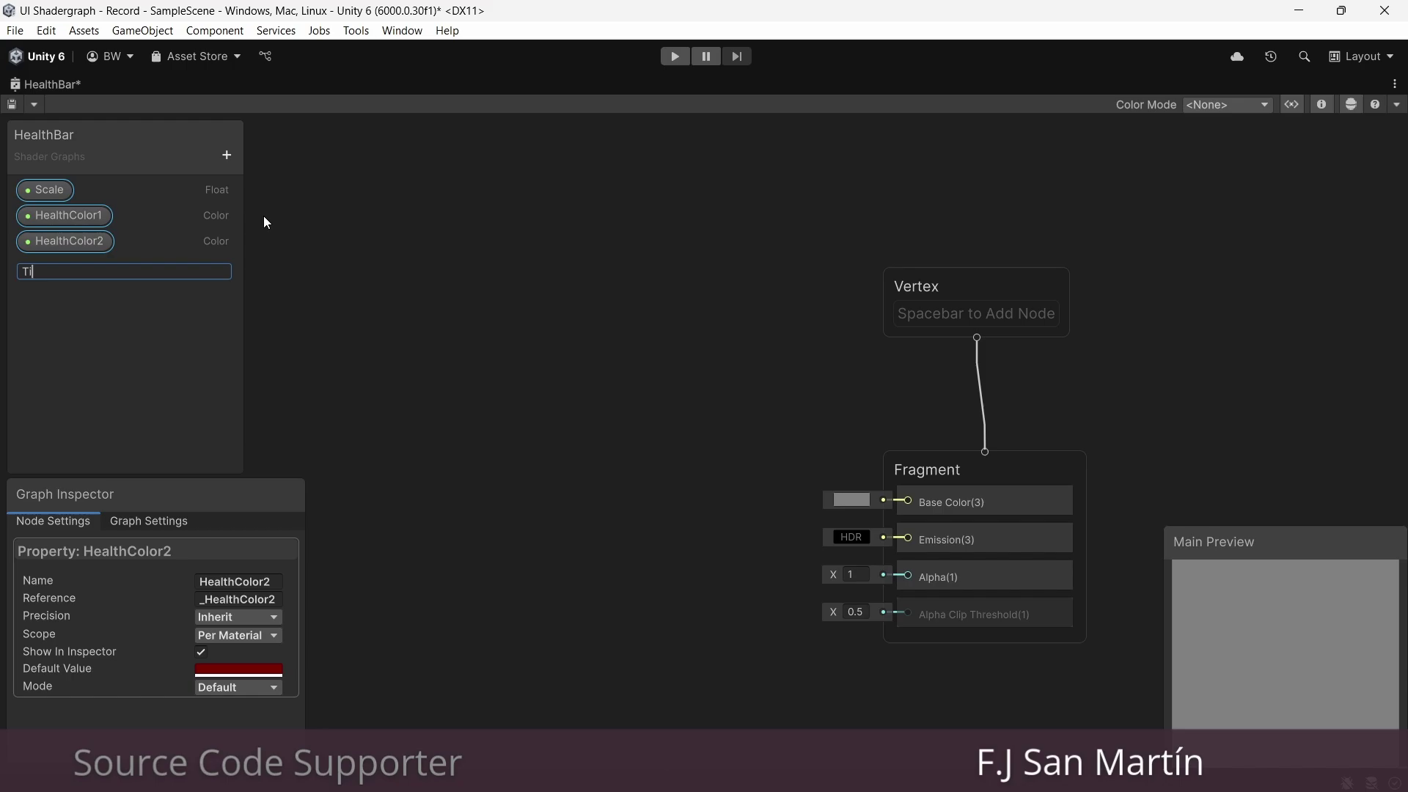
pyautogui.write('irlOffsetSpeed')
pyautogui.press('Return')
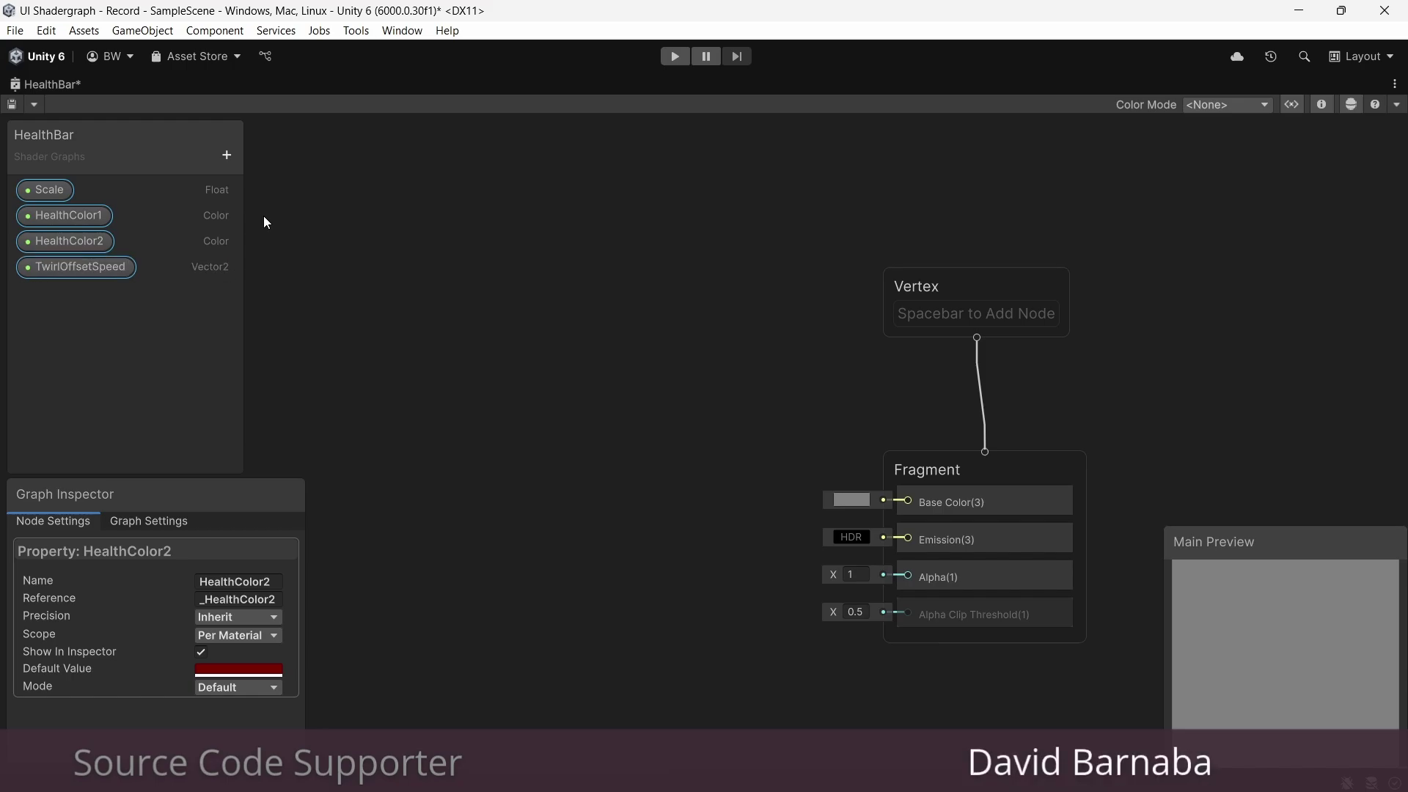
pyautogui.click(233, 671)
pyautogui.write('1')
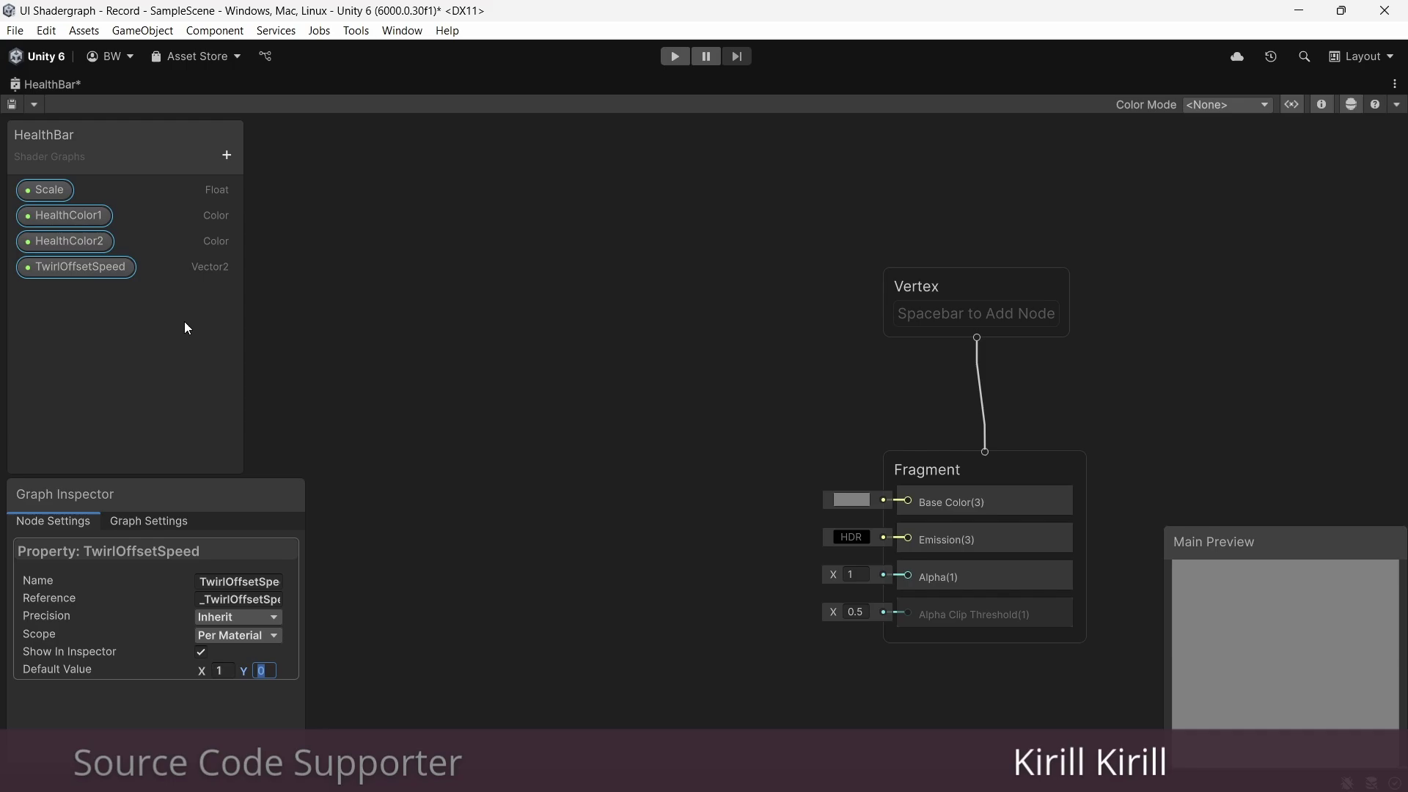
# Step: Add a MainTex Texture 2D property and move it to the top of the list
pyautogui.click(224, 157)
pyautogui.click(302, 325)
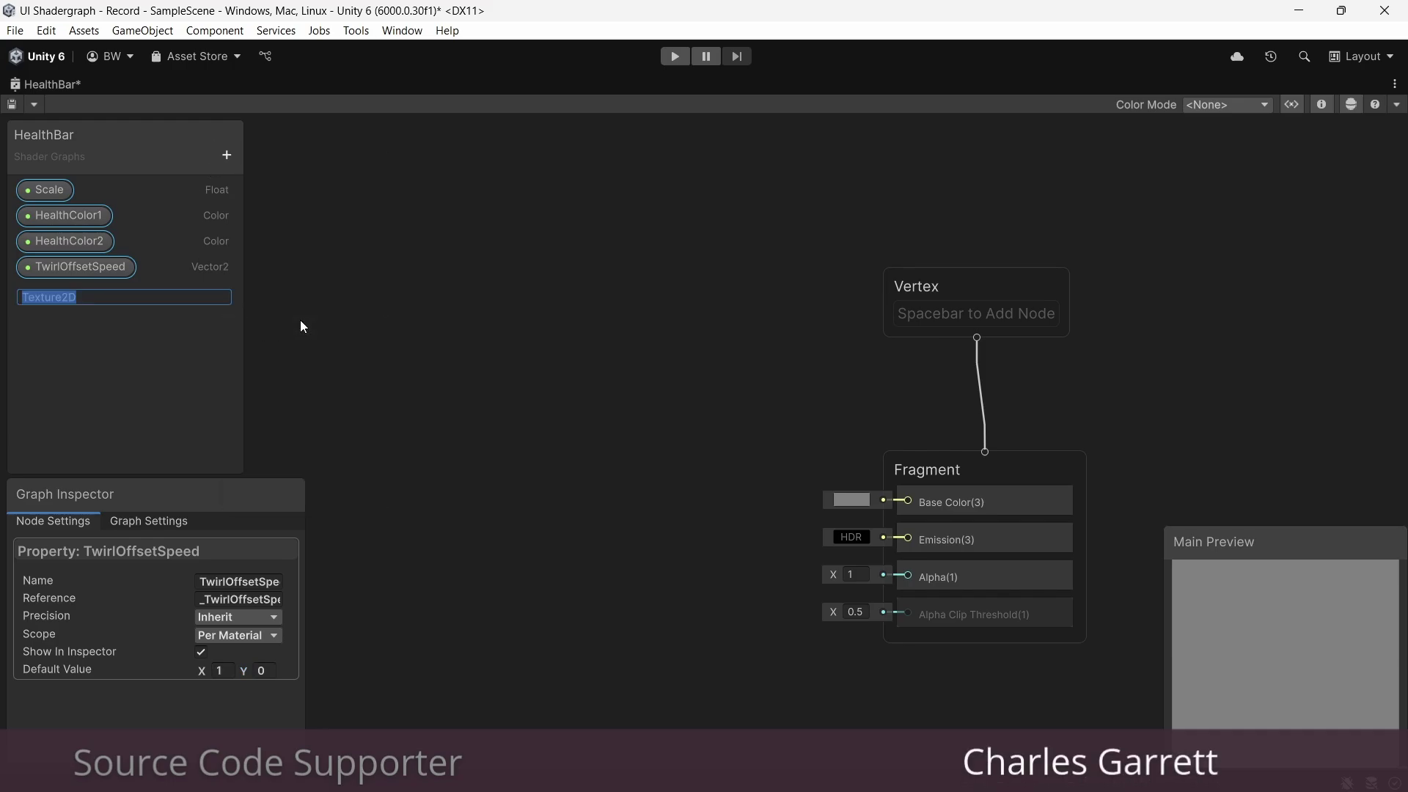
pyautogui.write('MainTex')
pyautogui.press('Return')
pyautogui.moveTo(44, 292); pyautogui.dragTo(340, 301)
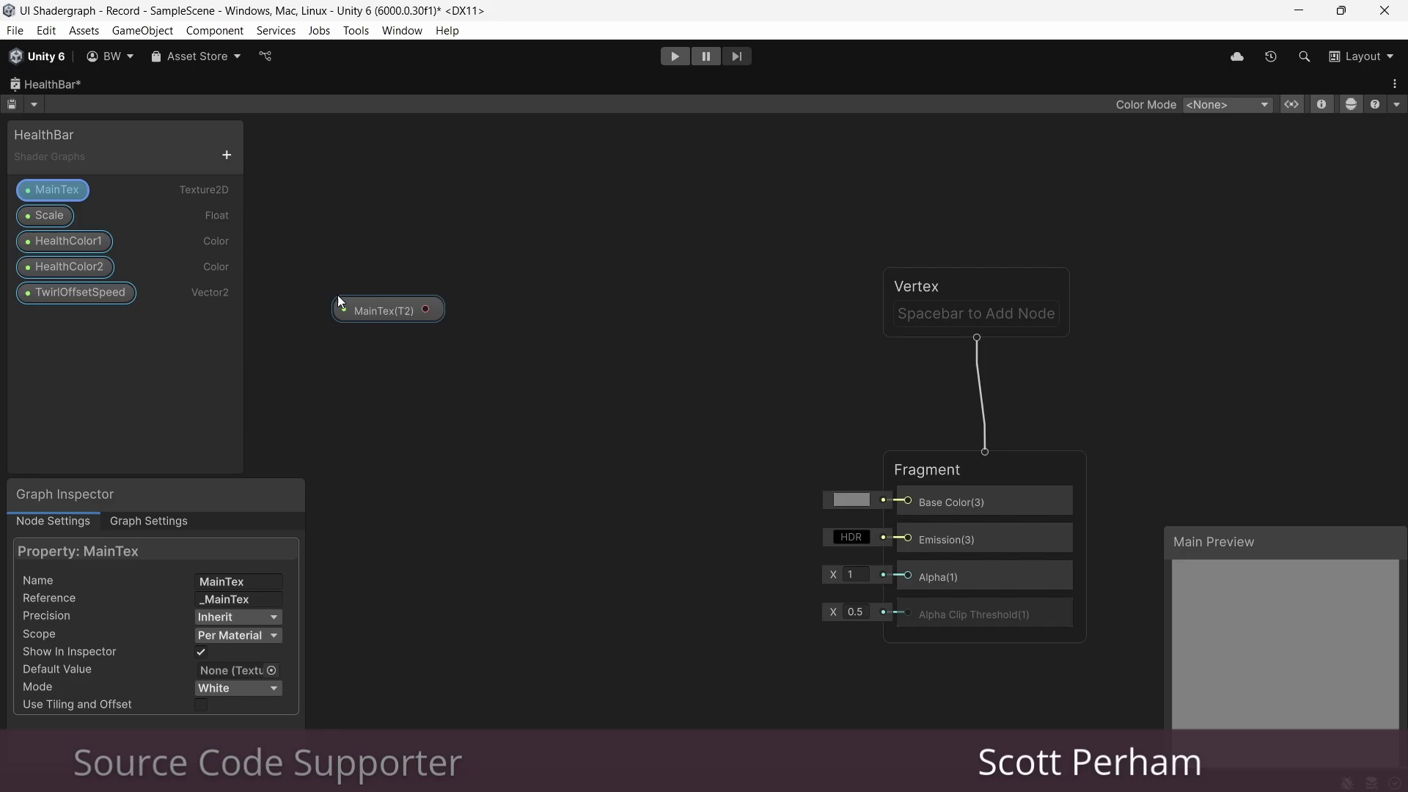
# Step: Sample MainTex with a Sample Texture 2D node
pyautogui.moveTo(439, 314); pyautogui.dragTo(460, 352)
pyautogui.write('sample')
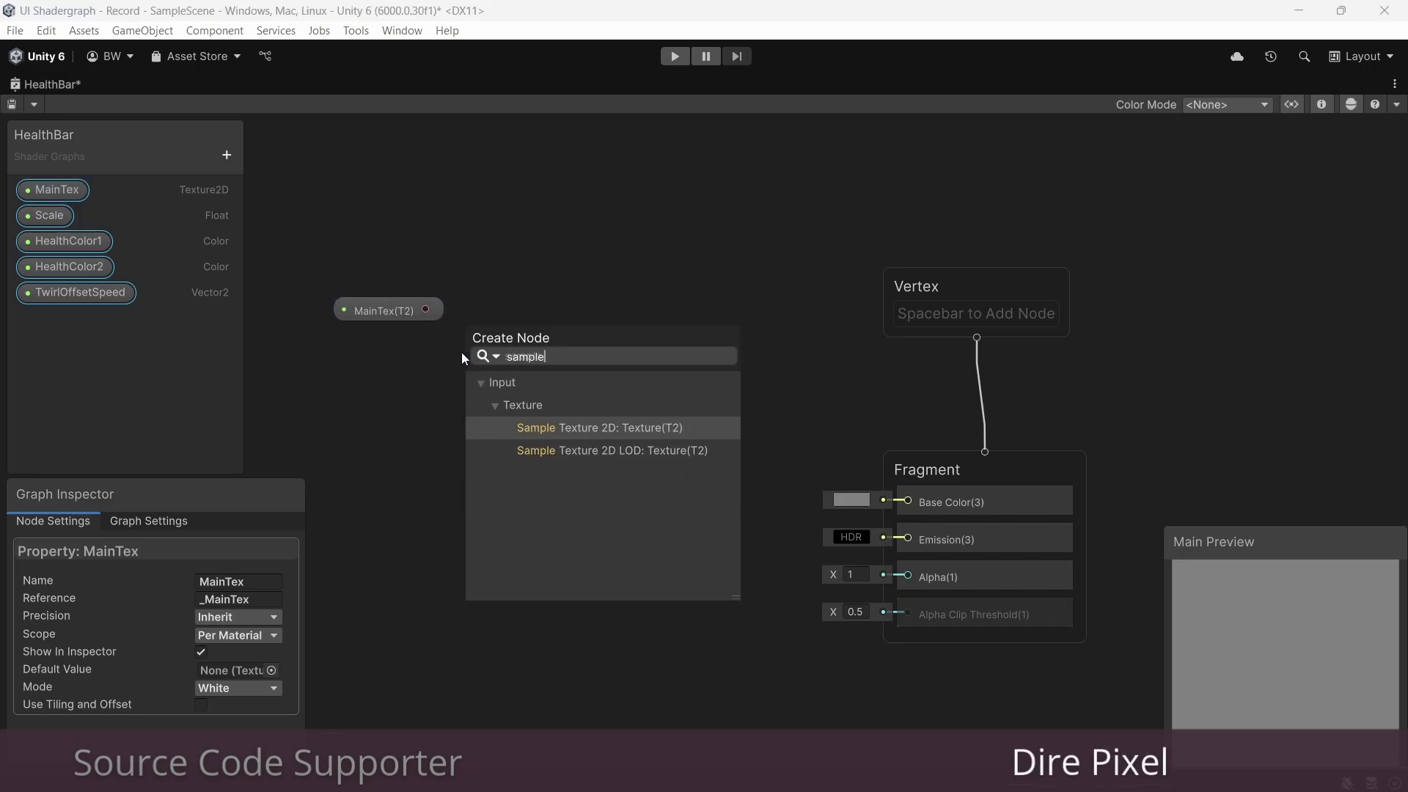
pyautogui.press('Return')
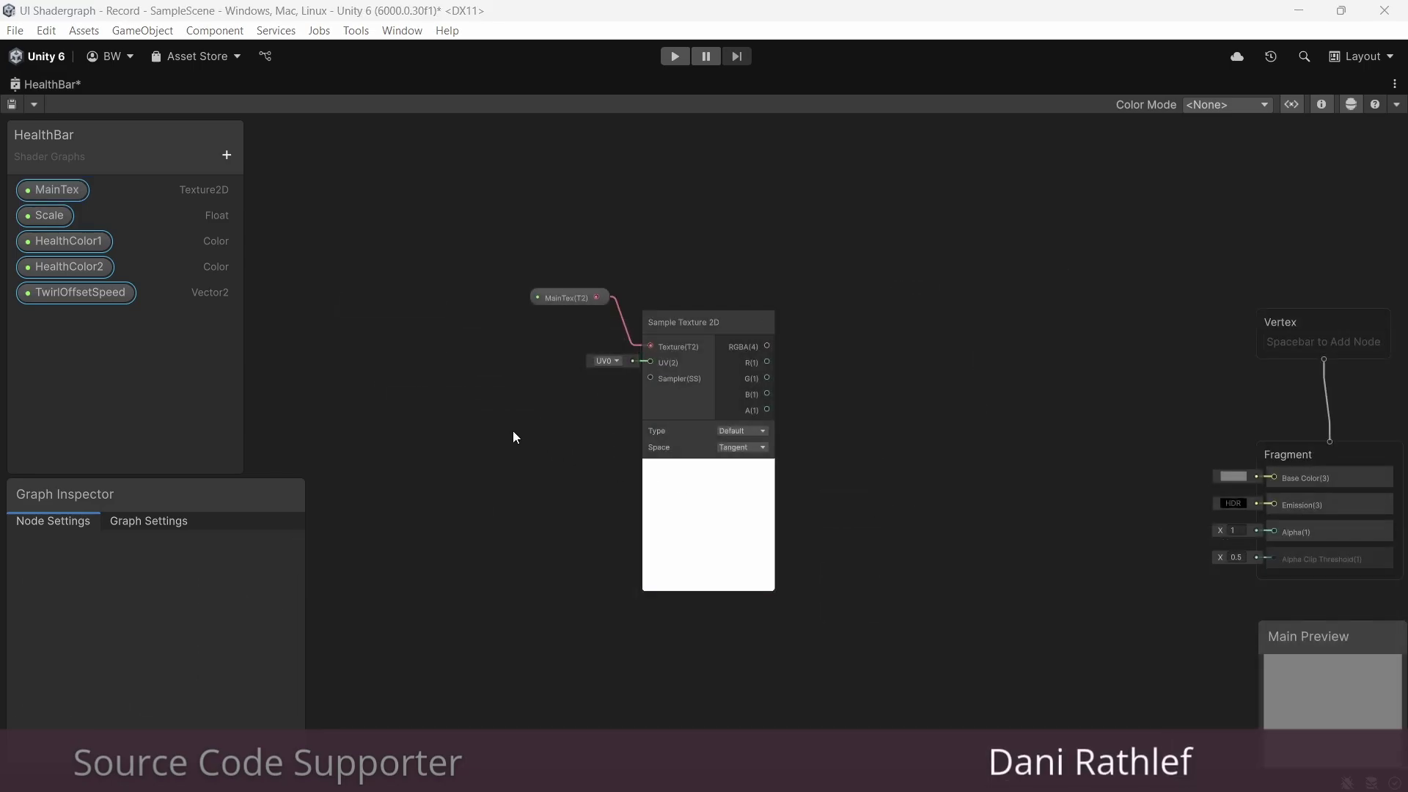
pyautogui.moveTo(512, 430); pyautogui.dragTo(1049, 434, button='middle')
# Step: Add a Gradient Noise node whose scale is driven by the Scale property
pyautogui.press('space')
pyautogui.write('gra')
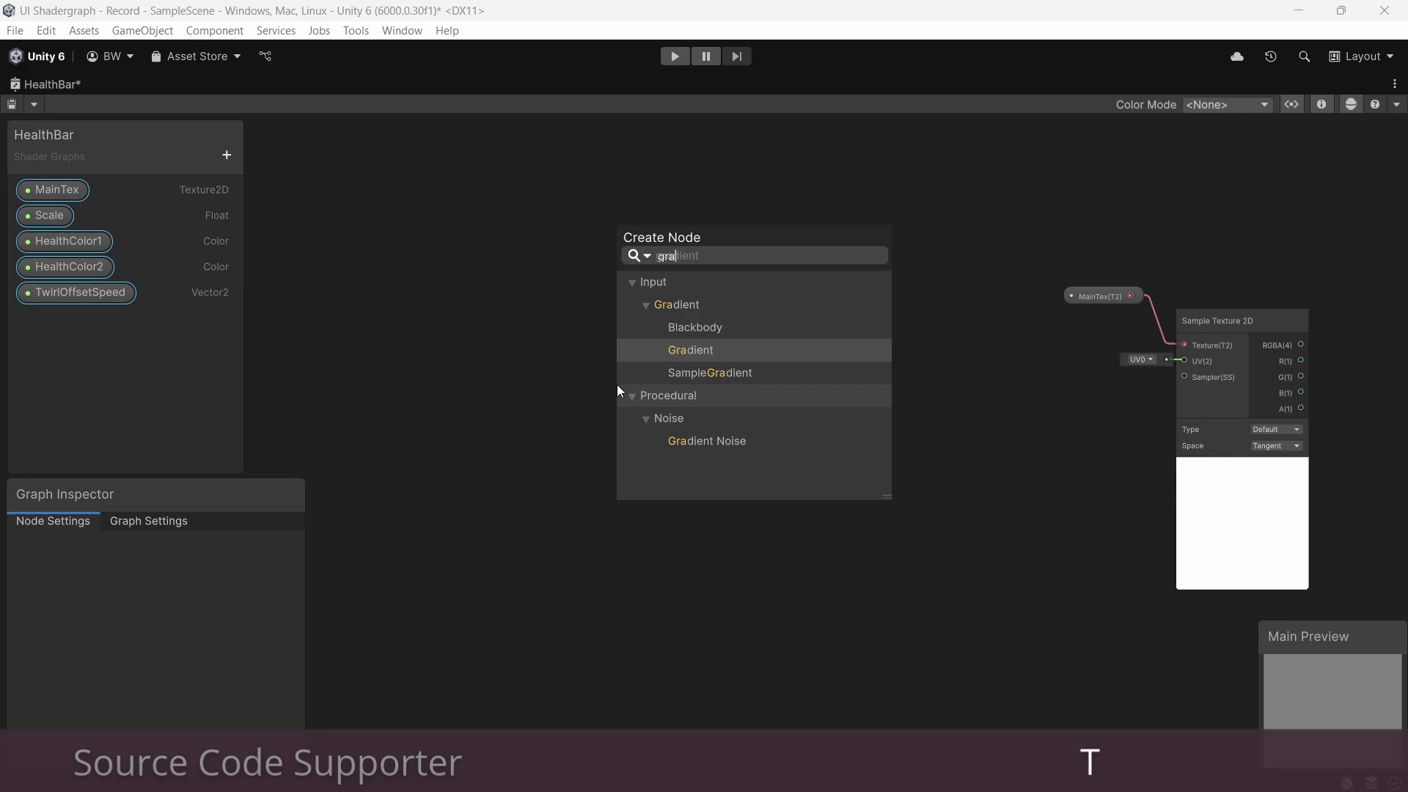
pyautogui.press('Down')
pyautogui.press('Down')
pyautogui.press('Down')
pyautogui.press('Down')
pyautogui.press('Return')
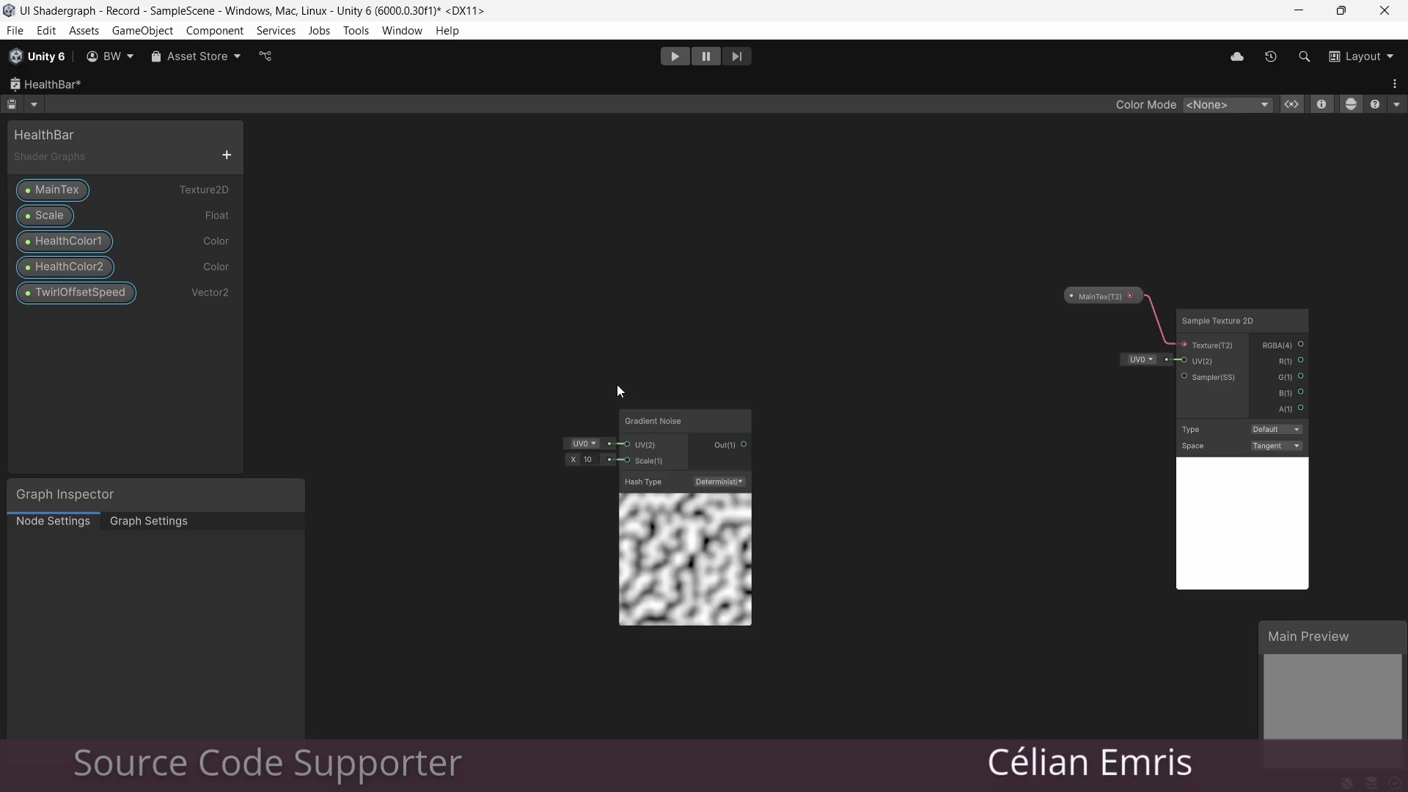
pyautogui.moveTo(660, 427); pyautogui.dragTo(580, 326)
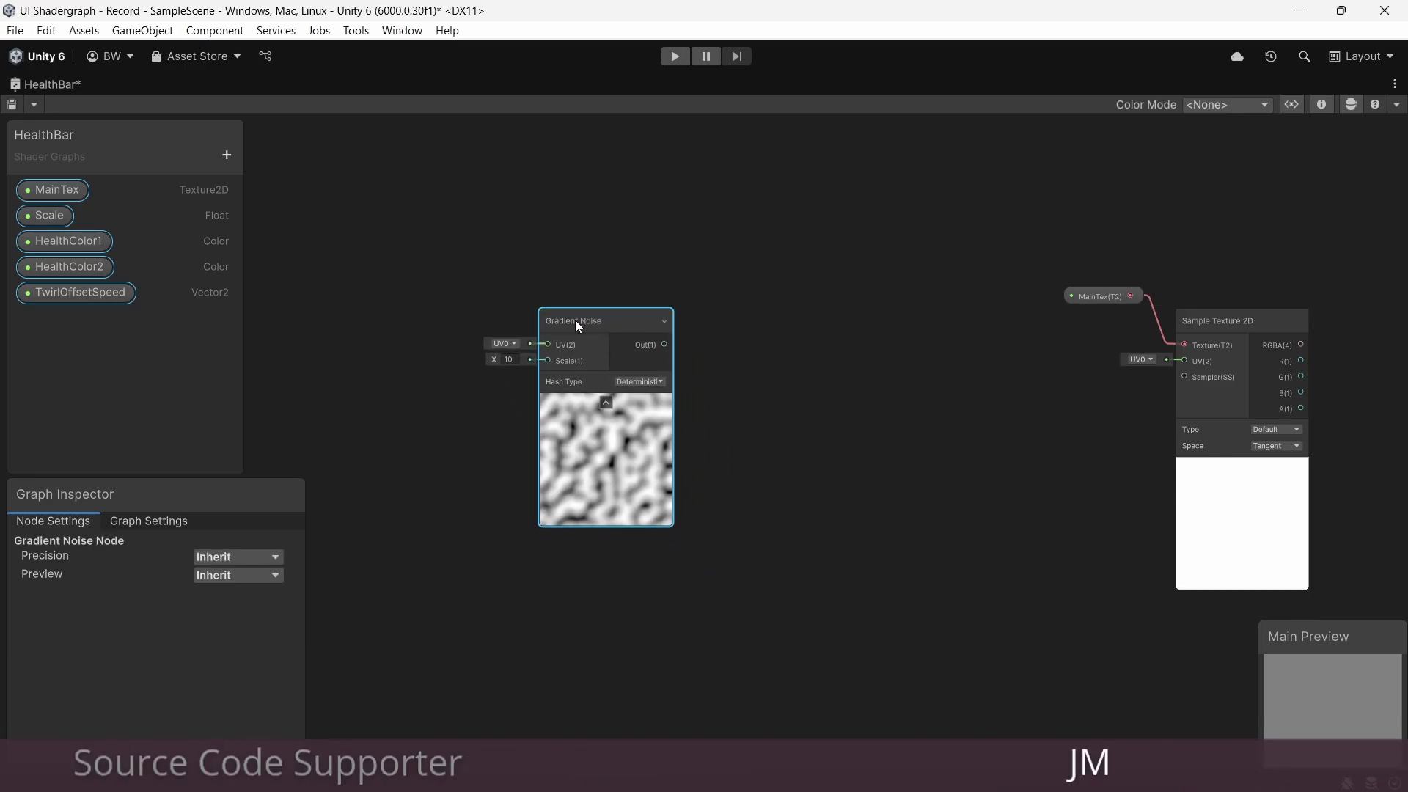
pyautogui.click(78, 218)
pyautogui.moveTo(430, 411); pyautogui.dragTo(546, 360)
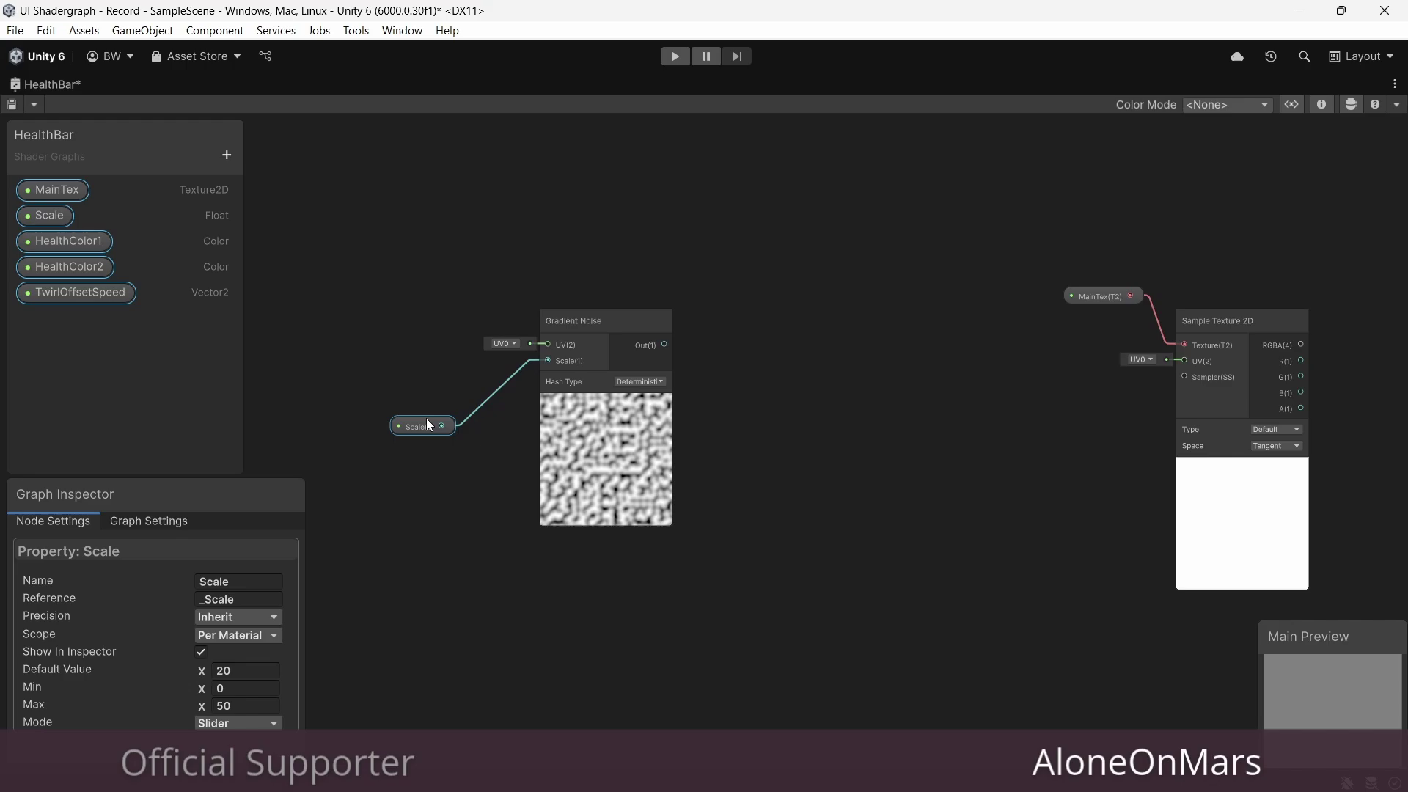
pyautogui.moveTo(426, 418); pyautogui.dragTo(494, 523)
# Step: Add a Twirl node feeding the Gradient Noise UV input
pyautogui.moveTo(429, 446); pyautogui.dragTo(679, 454, button='middle')
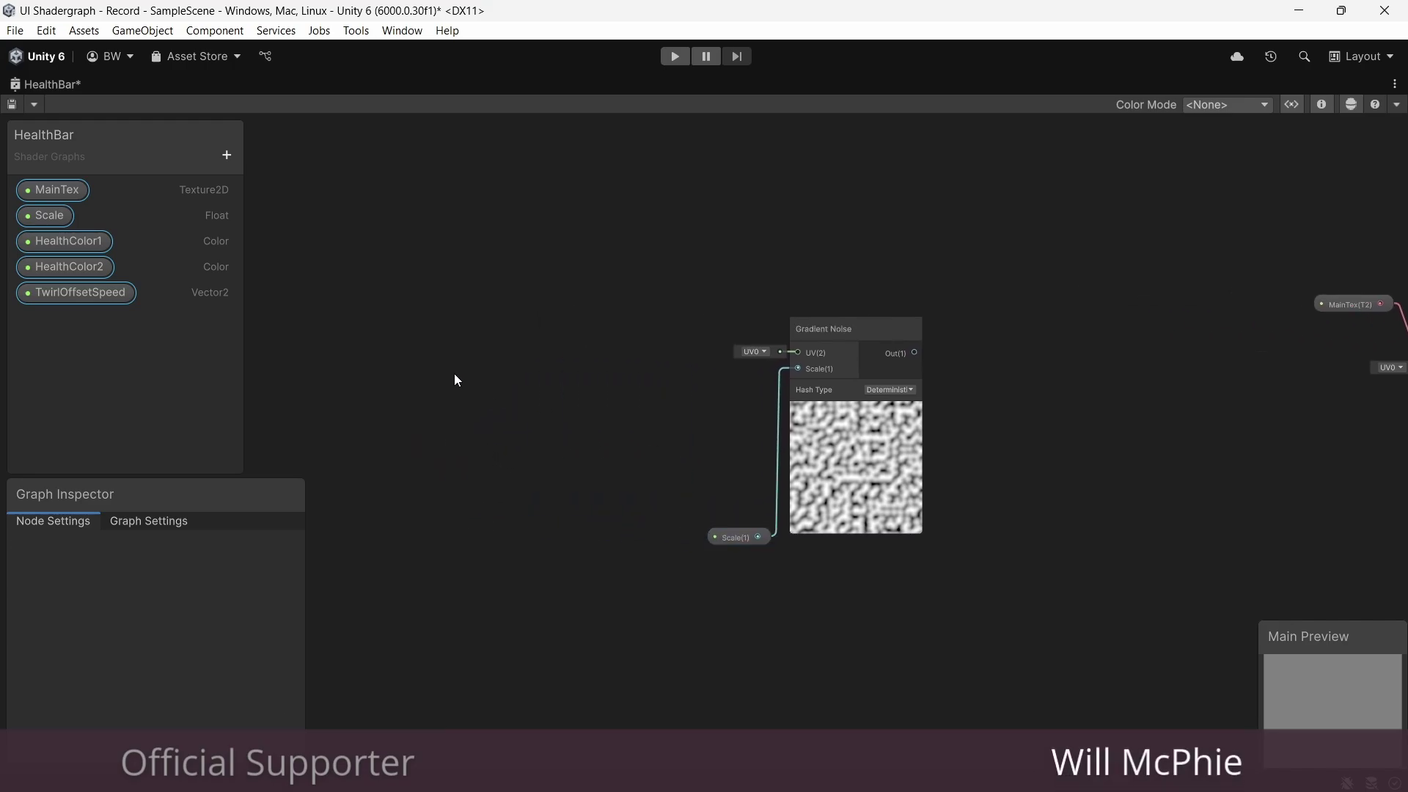
pyautogui.press('space')
pyautogui.write('twirl')
pyautogui.press('Return')
pyautogui.moveTo(525, 424); pyautogui.dragTo(798, 353)
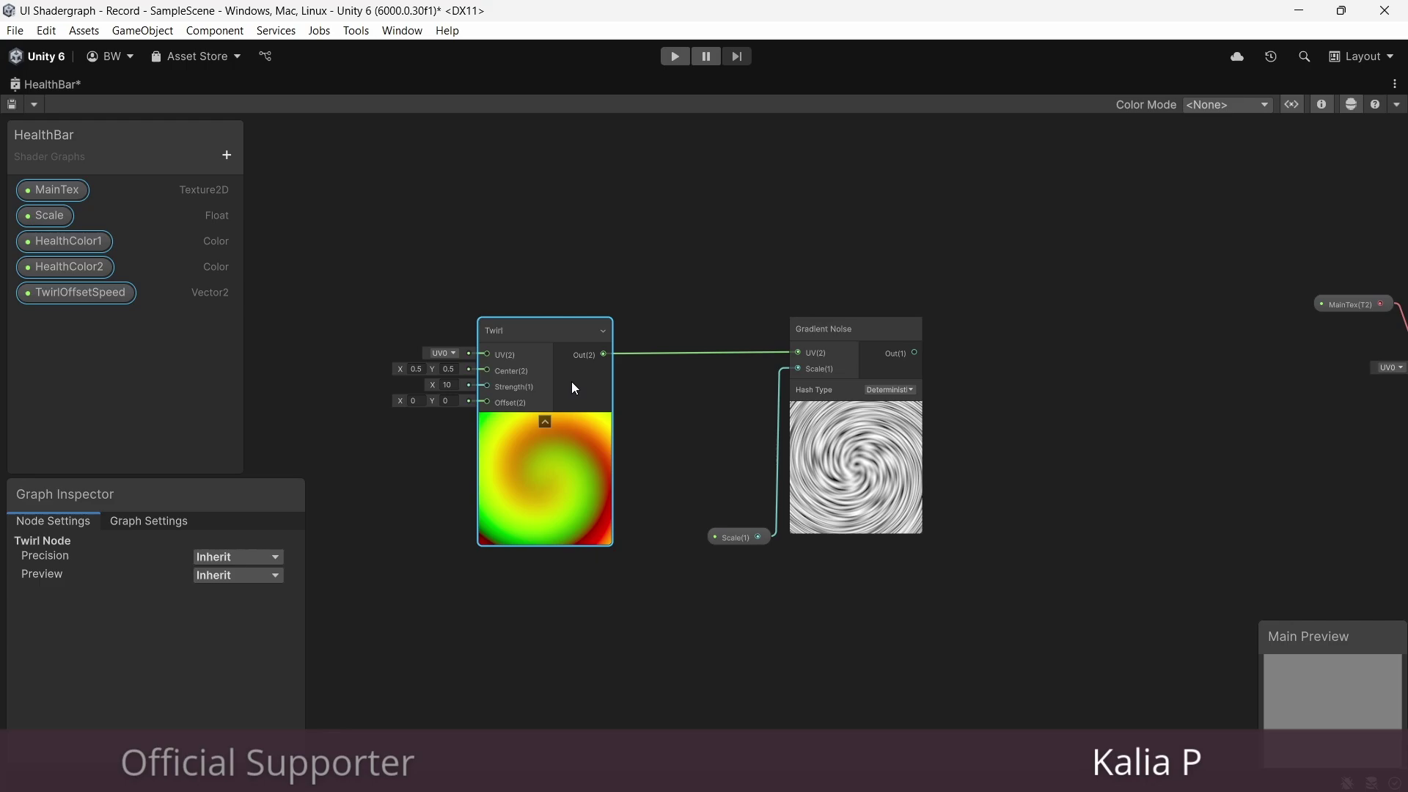
pyautogui.moveTo(570, 381); pyautogui.dragTo(624, 375)
pyautogui.moveTo(469, 411); pyautogui.dragTo(720, 396, button='middle')
pyautogui.click(443, 426)
# Step: Create a Time node feeding a new Multiply node
pyautogui.press('space')
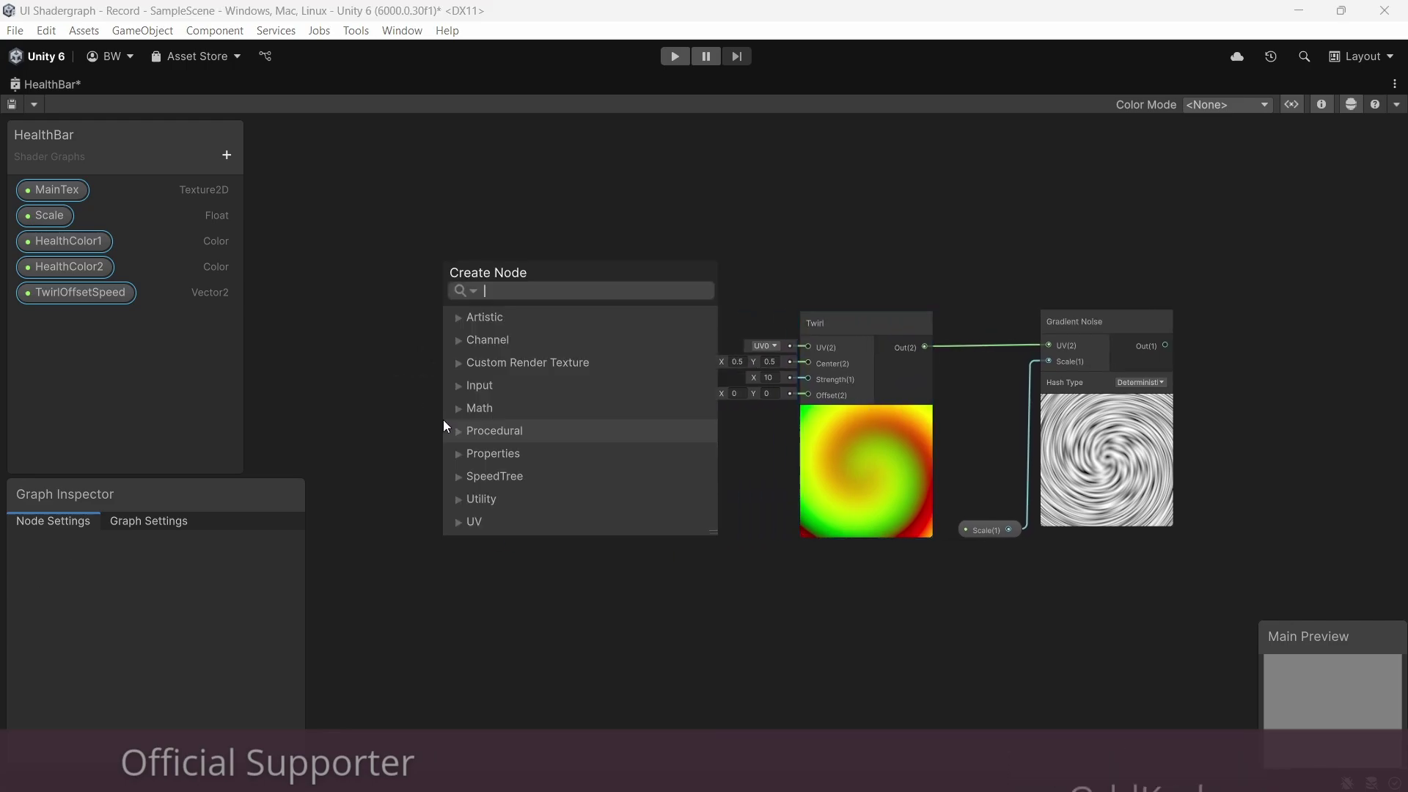
pyautogui.write('time')
pyautogui.press('Return')
pyautogui.click(473, 453)
pyautogui.press('space')
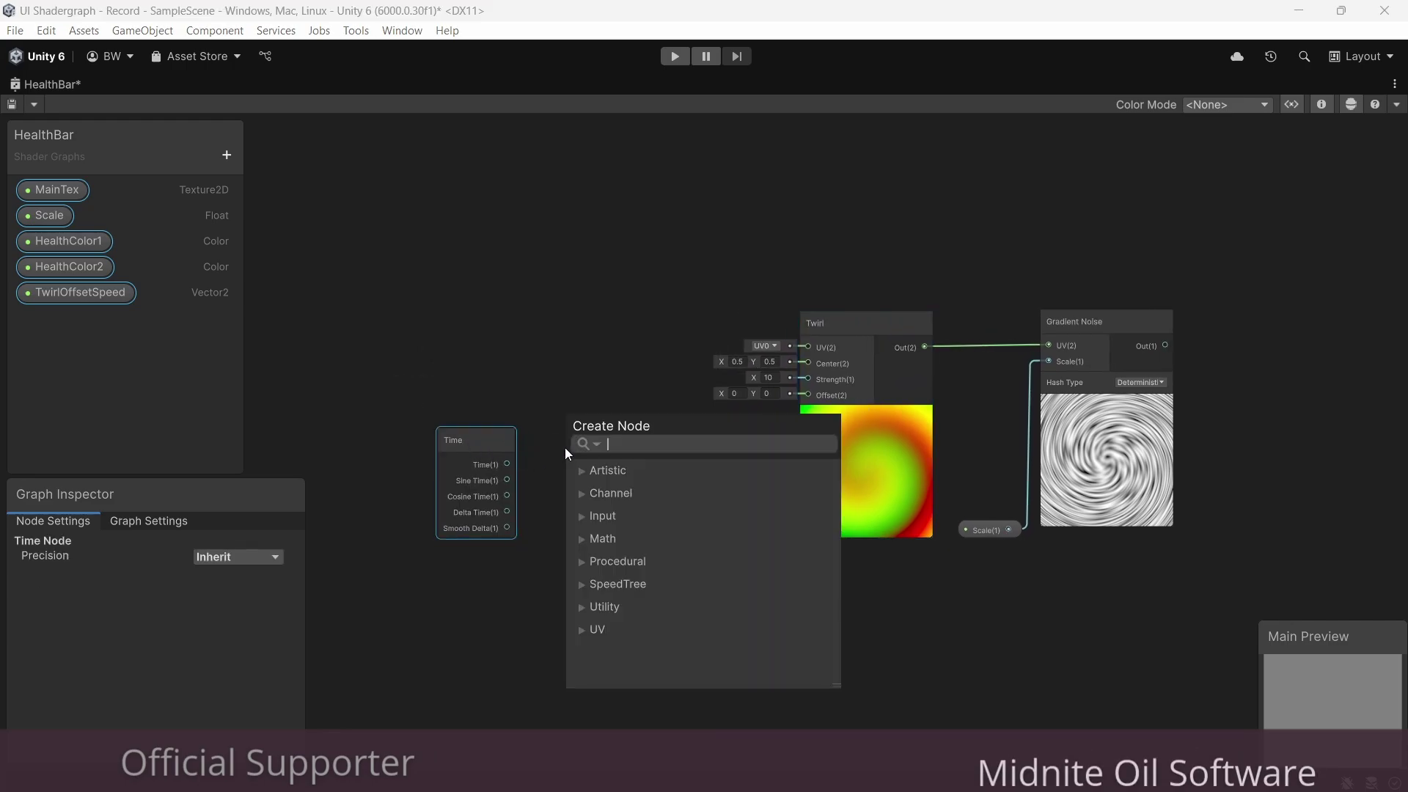
pyautogui.write('mul')
pyautogui.press('Down')
pyautogui.press('Return')
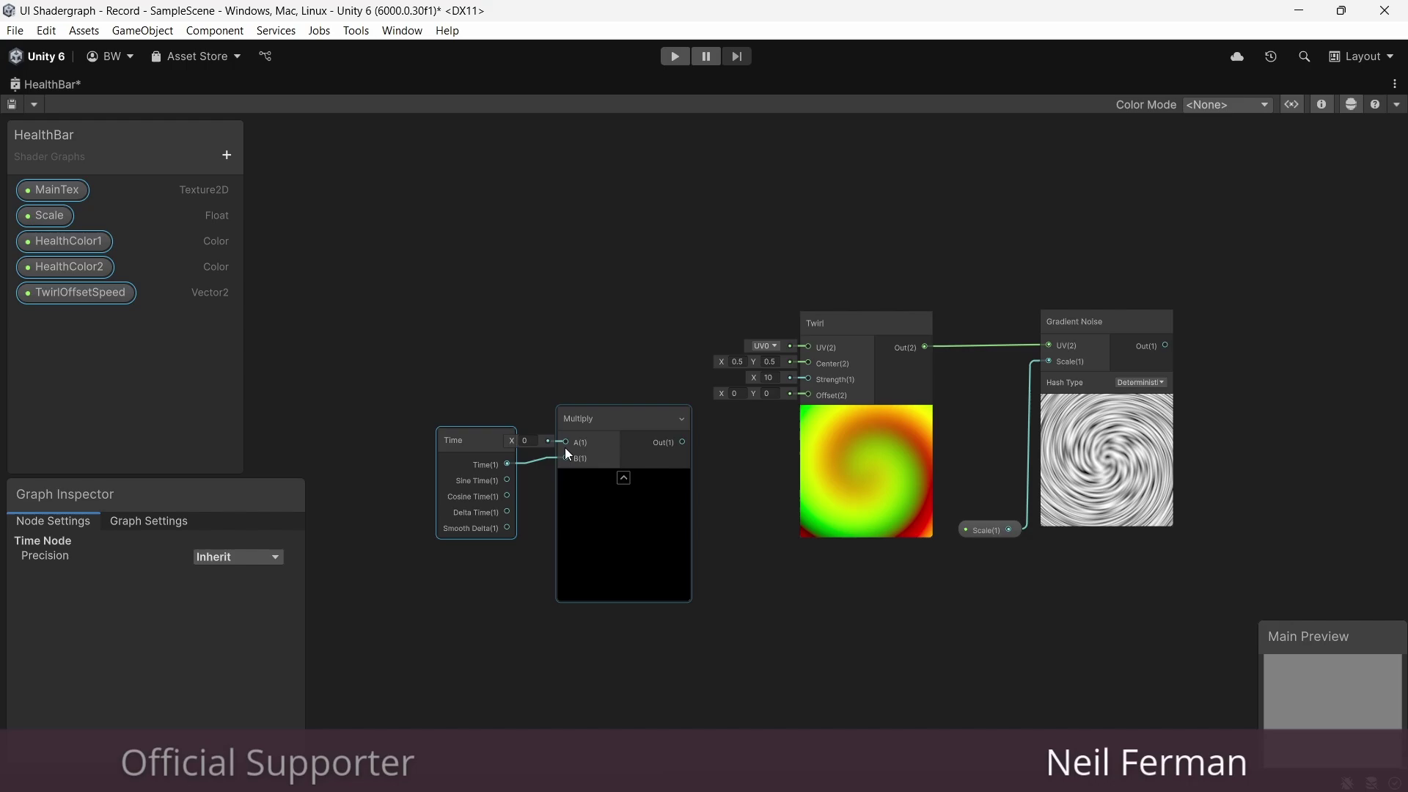
pyautogui.click(623, 480)
# Step: Multiply Time by TwirlOffsetSpeed and wire the product into the Twirl offset
pyautogui.click(134, 292)
pyautogui.moveTo(135, 293); pyautogui.dragTo(508, 365)
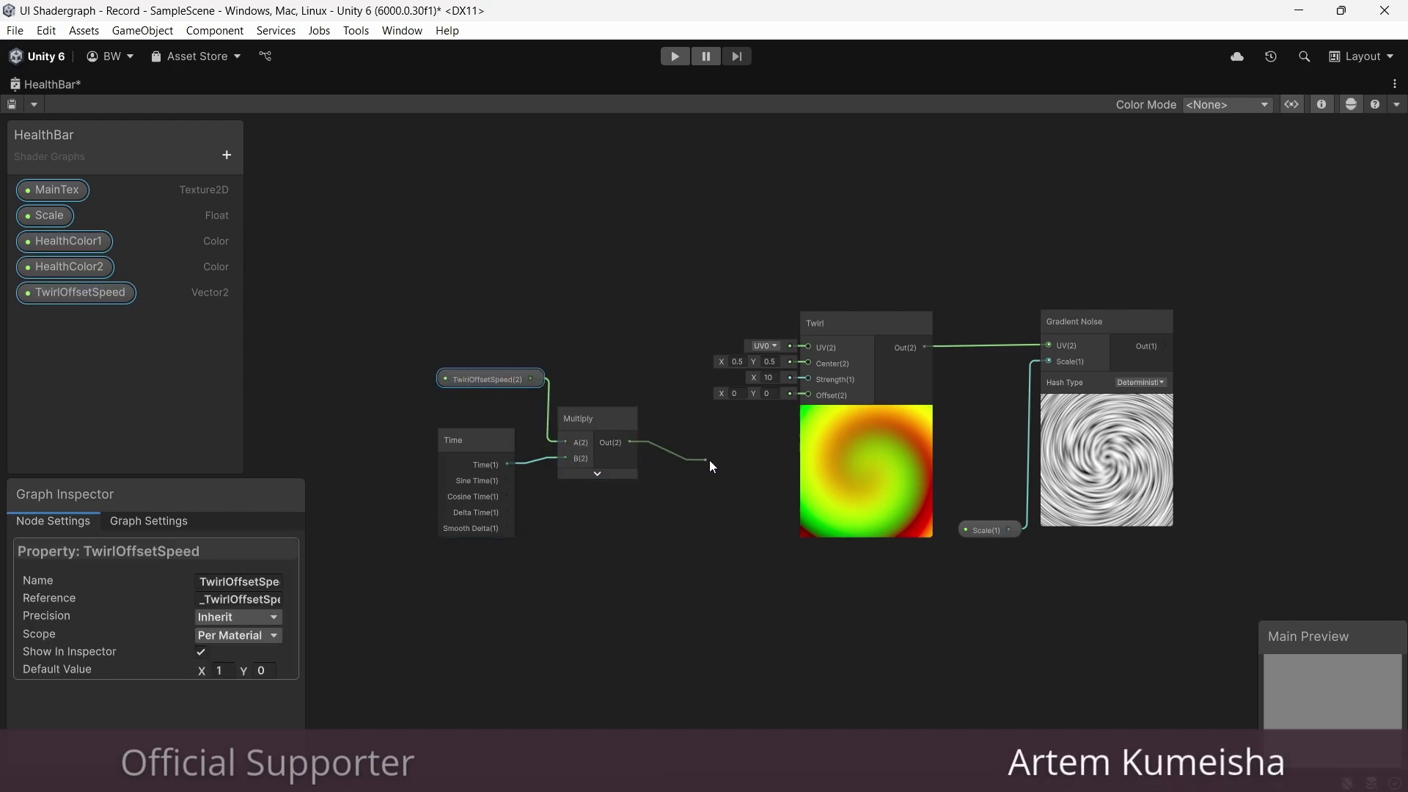
pyautogui.moveTo(816, 395); pyautogui.dragTo(809, 395)
pyautogui.click(220, 670)
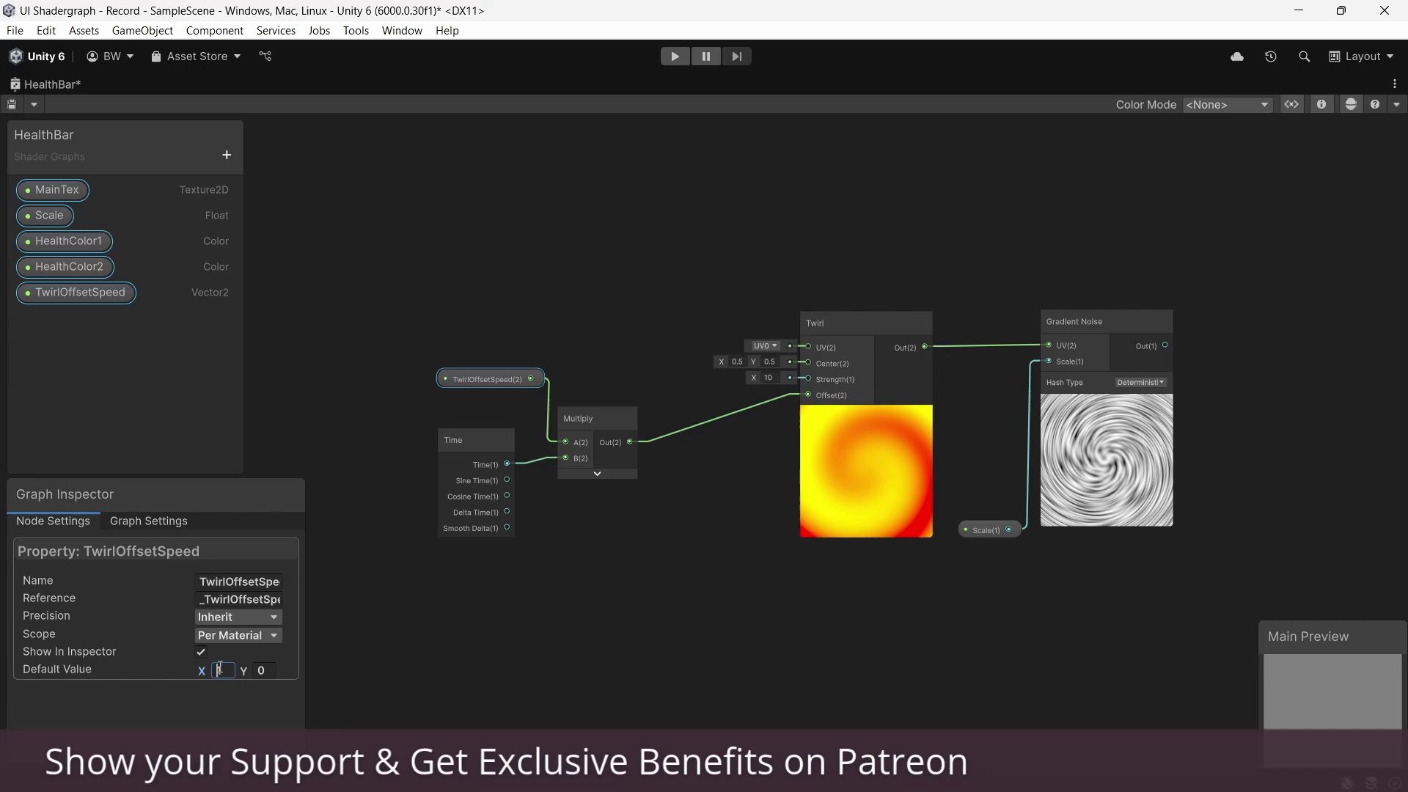
# Step: Add a second Twirl from the Multiply output into its Offset, with Strength -10
pyautogui.click(875, 224)
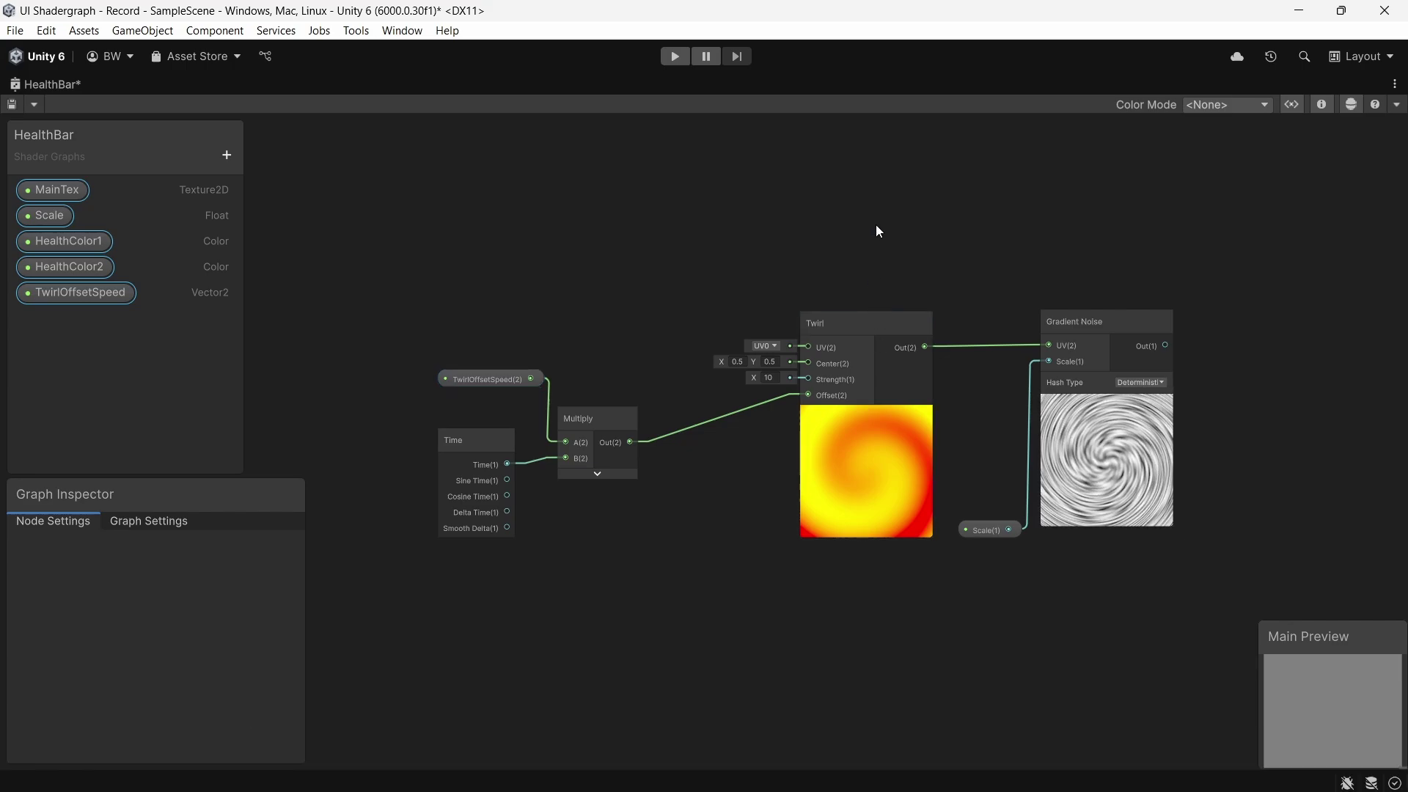
pyautogui.moveTo(877, 213); pyautogui.dragTo(870, 408, button='middle')
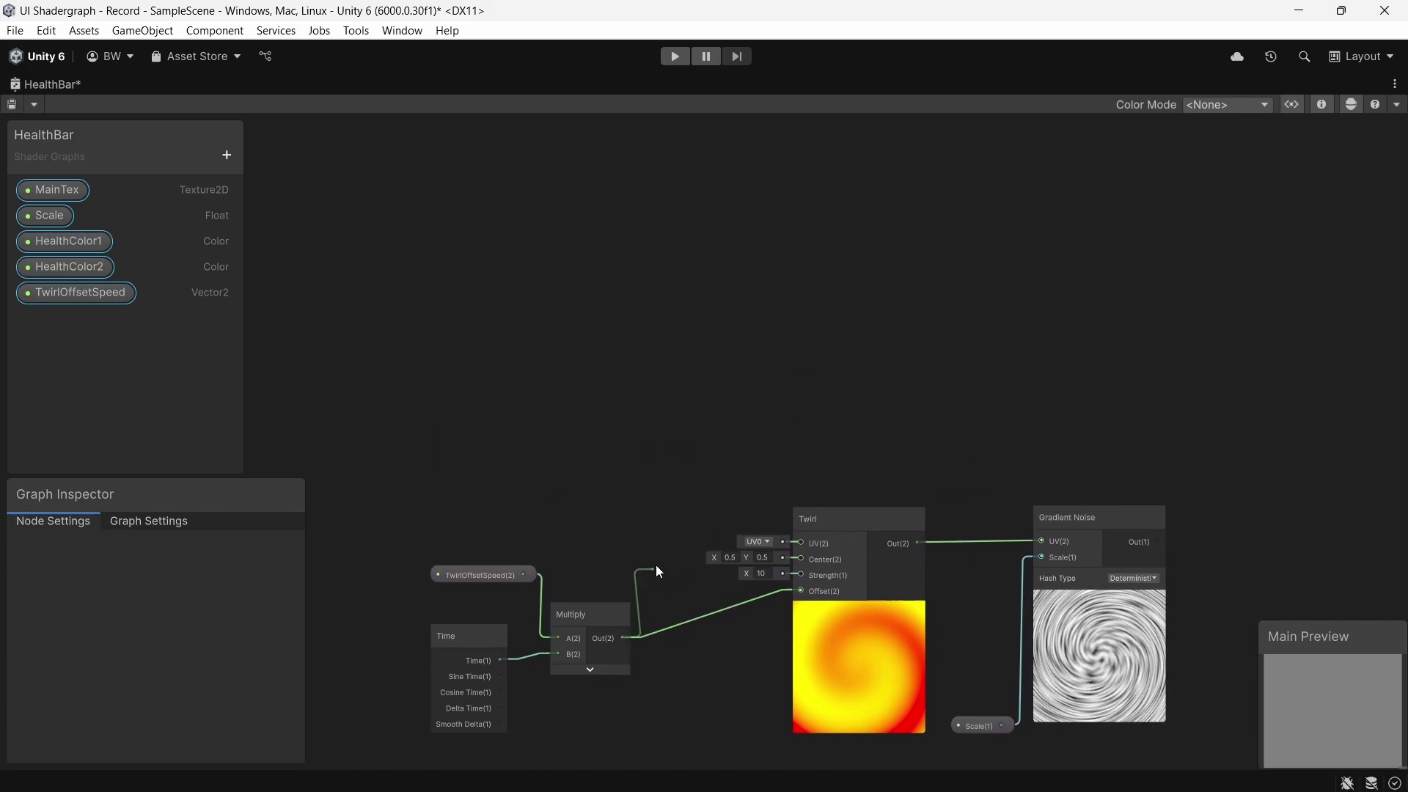
pyautogui.moveTo(787, 357); pyautogui.dragTo(819, 221)
pyautogui.write('twirl')
pyautogui.press('Down')
pyautogui.press('Down')
pyautogui.press('Return')
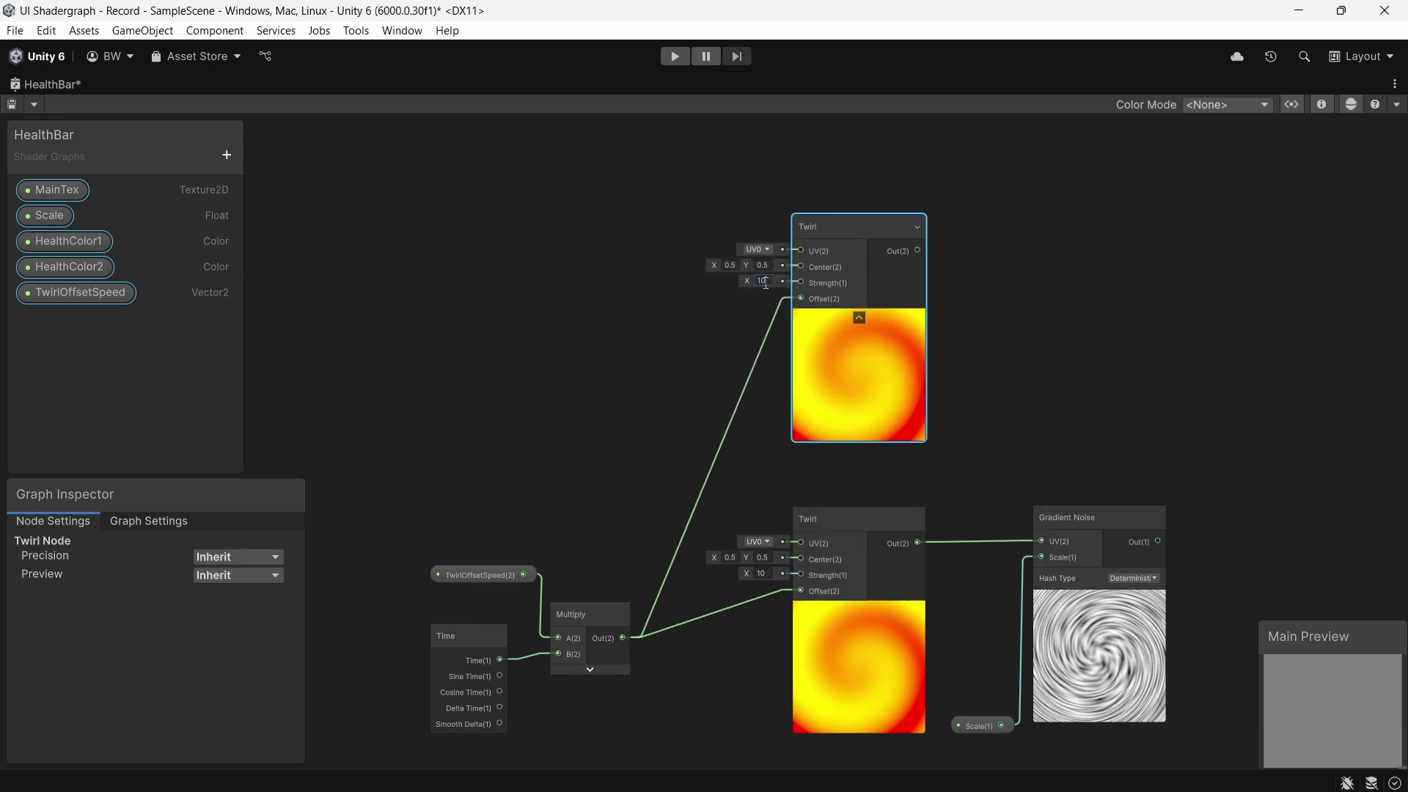
pyautogui.write('-10')
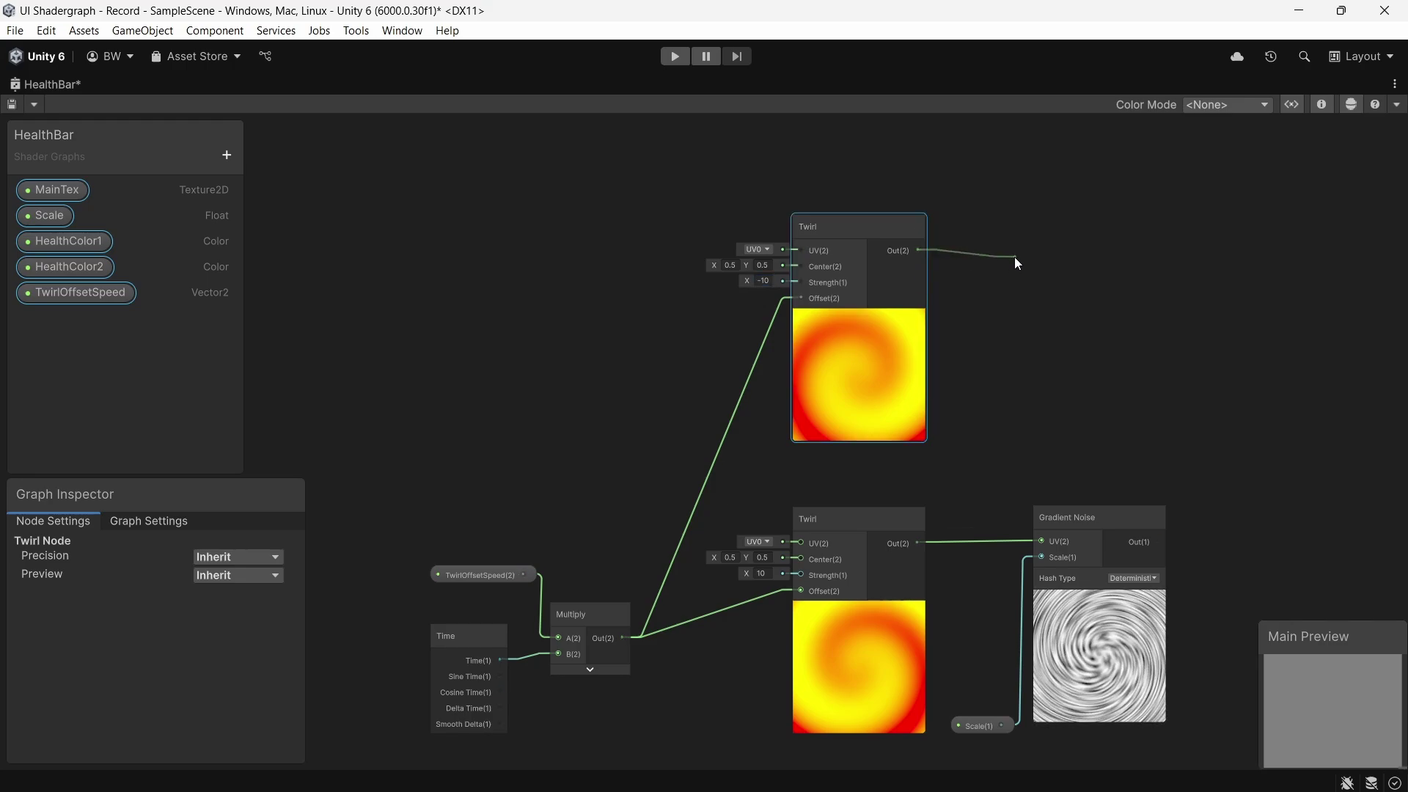
# Step: Feed the new Twirl into another Gradient Noise and bring the Scale property in
pyautogui.moveTo(1015, 258); pyautogui.dragTo(1014, 259)
pyautogui.write('gra')
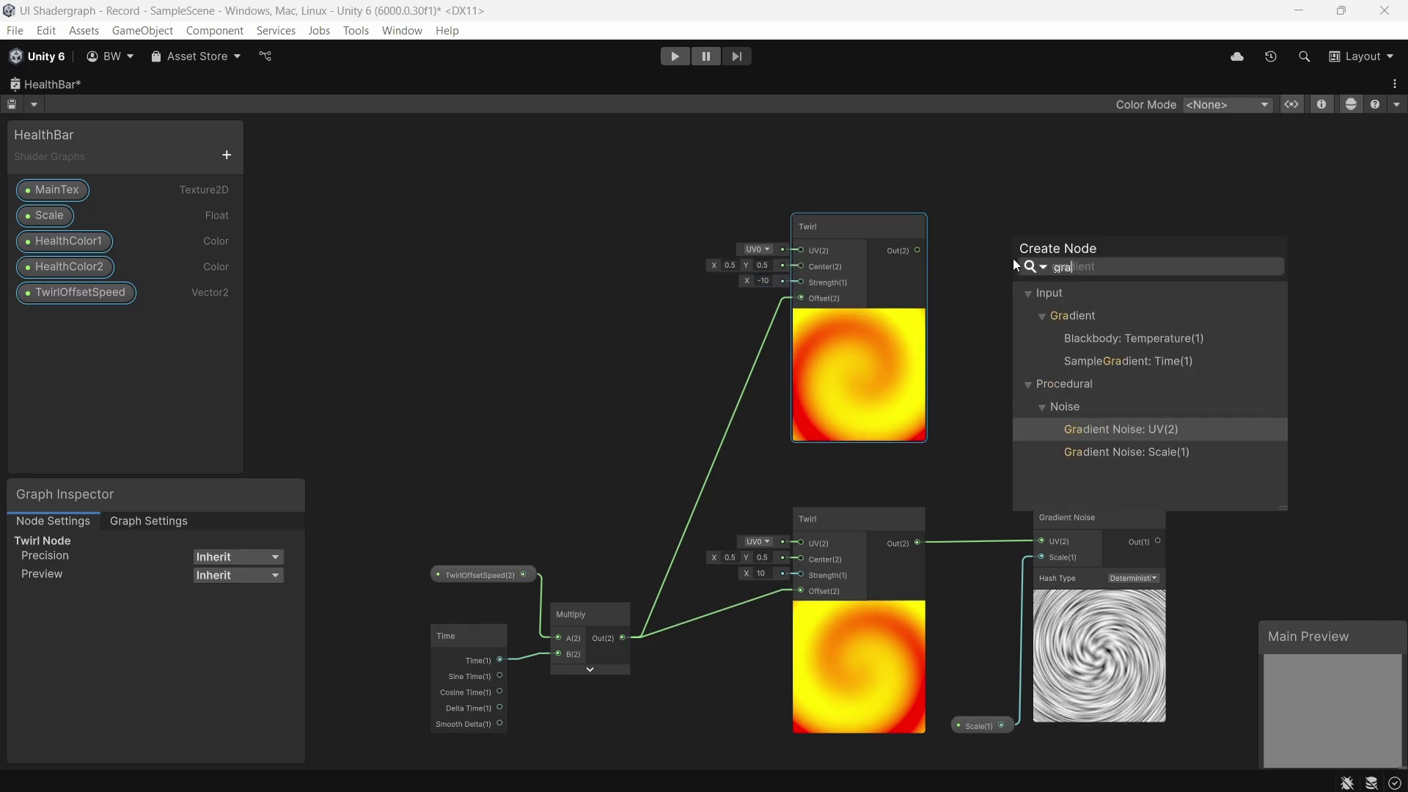
pyautogui.press('Return')
pyautogui.moveTo(1013, 258); pyautogui.dragTo(1059, 224)
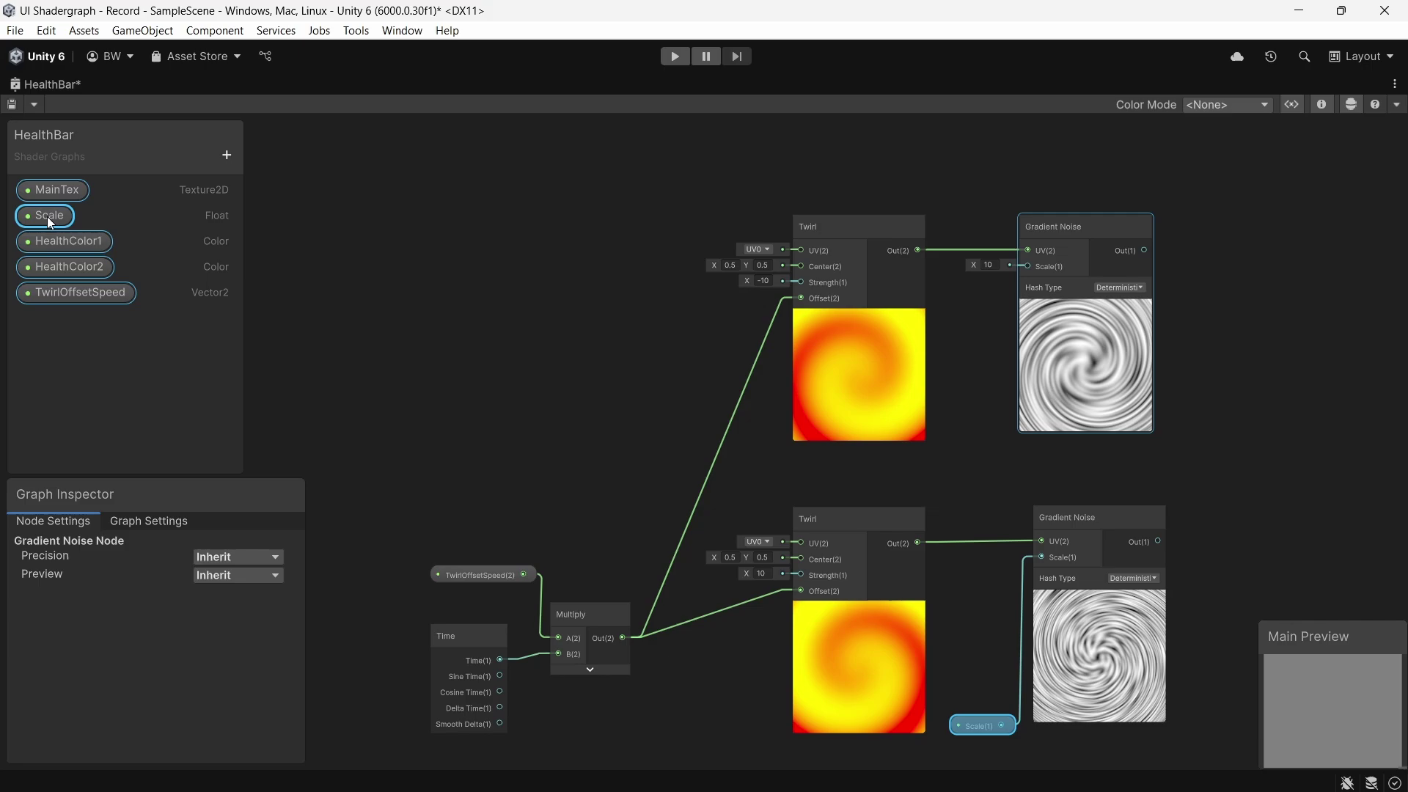
pyautogui.moveTo(50, 222); pyautogui.dragTo(887, 443)
# Step: Feed Scale into the upper Gradient Noise and multiply both noise outputs together
pyautogui.moveTo(1027, 266); pyautogui.dragTo(945, 456)
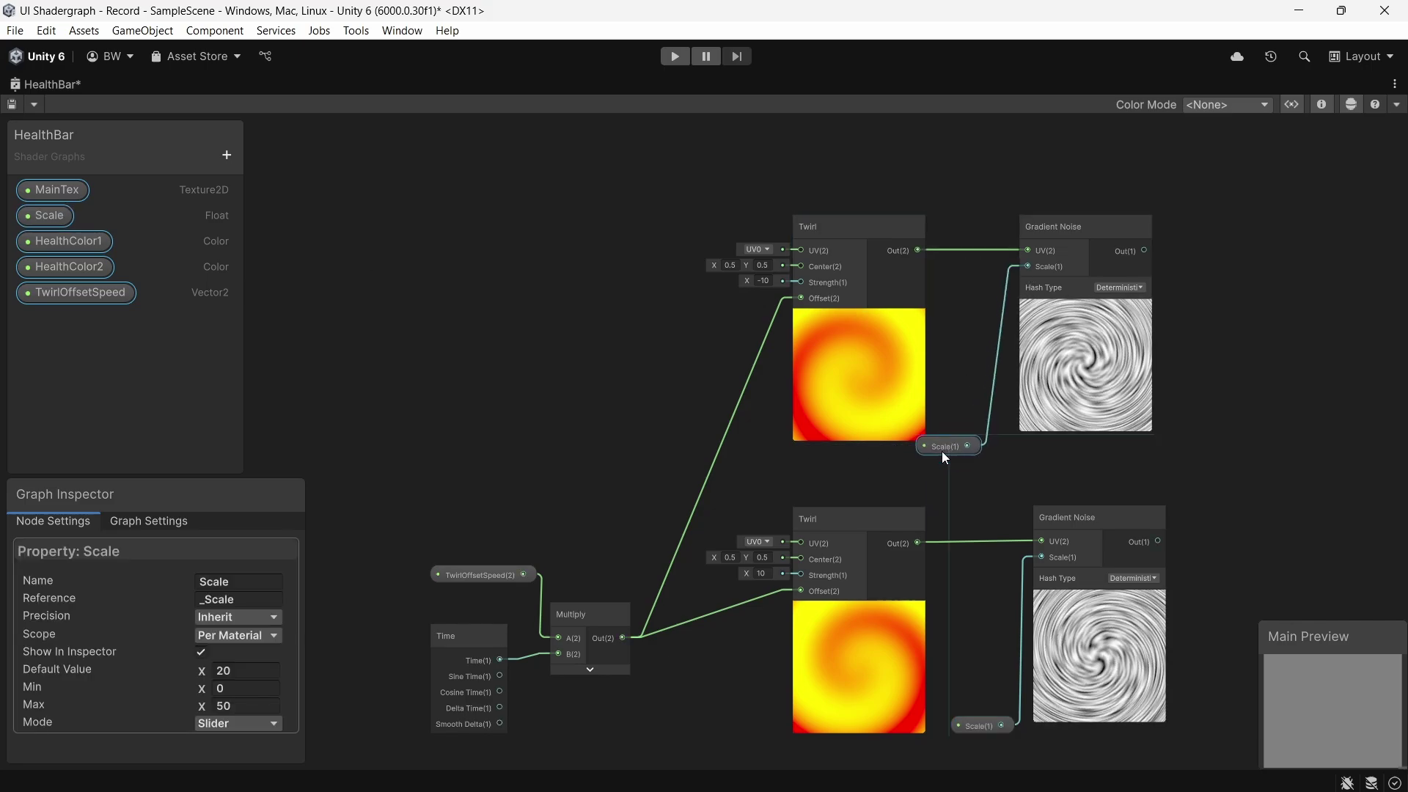
pyautogui.moveTo(949, 450); pyautogui.dragTo(764, 442, button='middle')
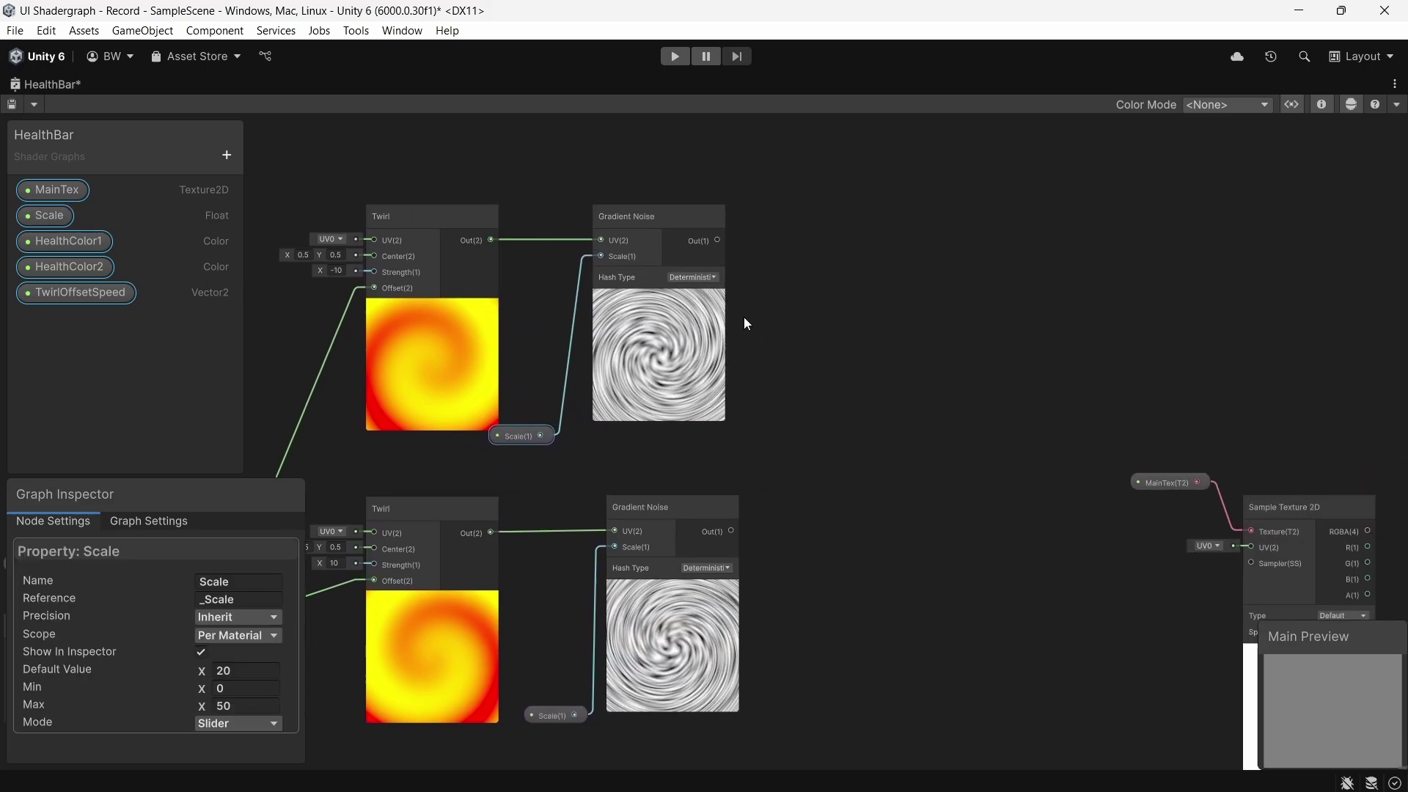
pyautogui.moveTo(716, 240); pyautogui.dragTo(843, 405)
pyautogui.write('multiply')
pyautogui.press('Return')
pyautogui.scroll(1, 843, 405)
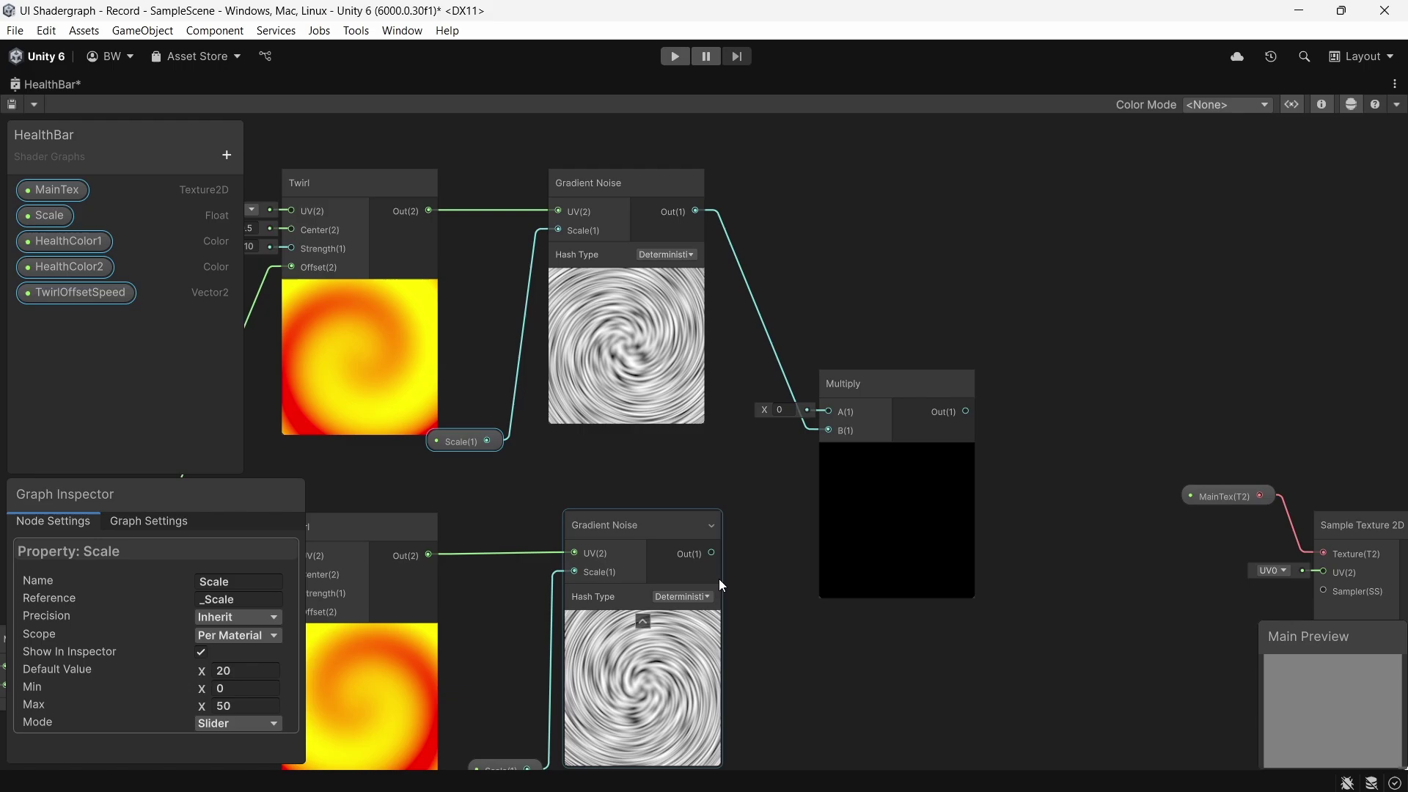
pyautogui.moveTo(711, 553); pyautogui.dragTo(829, 411)
# Step: Tint the combined noise with HealthColor2 through a second Multiply node
pyautogui.click(907, 616)
pyautogui.moveTo(1116, 483); pyautogui.dragTo(810, 424, button='middle')
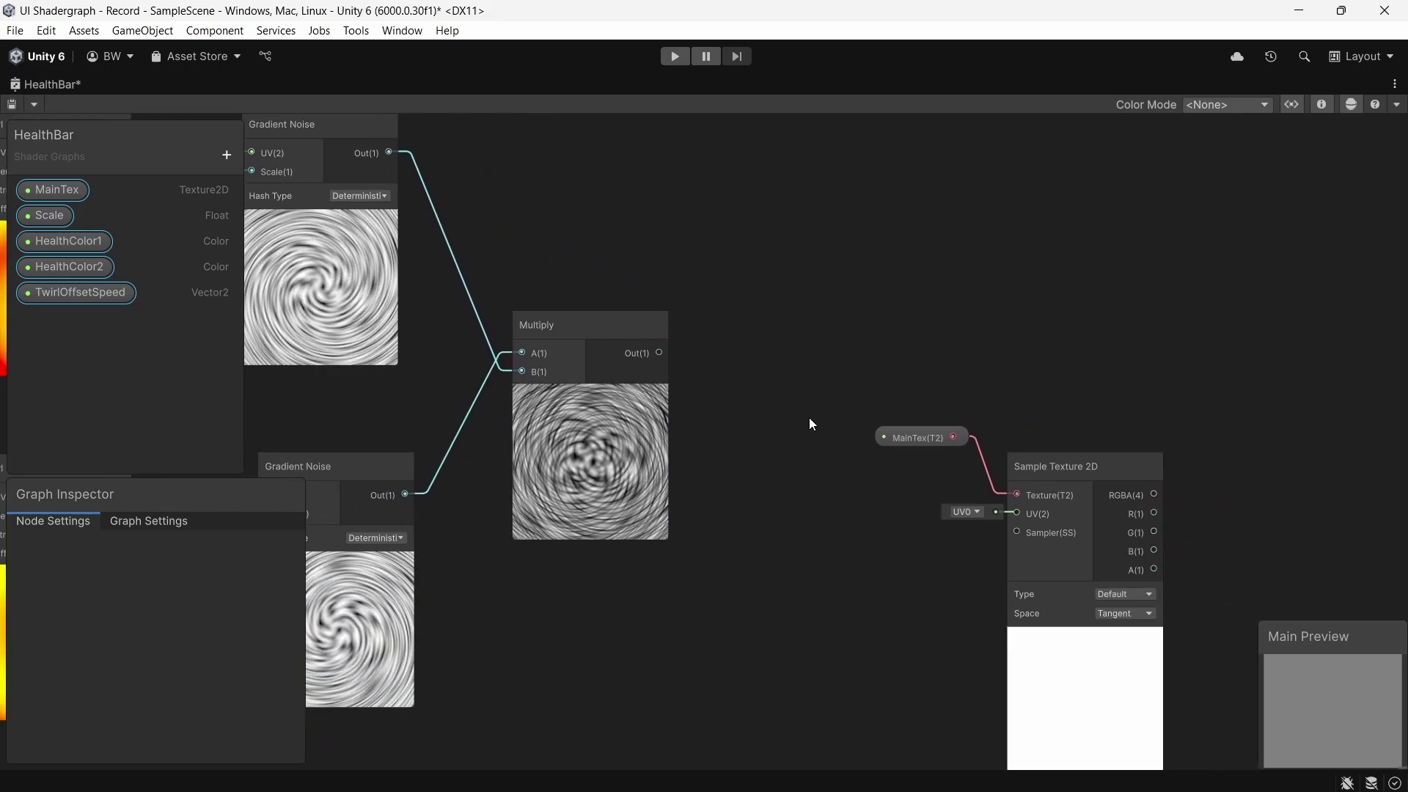
pyautogui.scroll(-3, 809, 424)
pyautogui.moveTo(682, 362); pyautogui.dragTo(821, 411)
pyautogui.moveTo(836, 396); pyautogui.dragTo(1045, 398)
pyautogui.moveTo(543, 305); pyautogui.dragTo(746, 258)
pyautogui.write('mul')
pyautogui.press('Return')
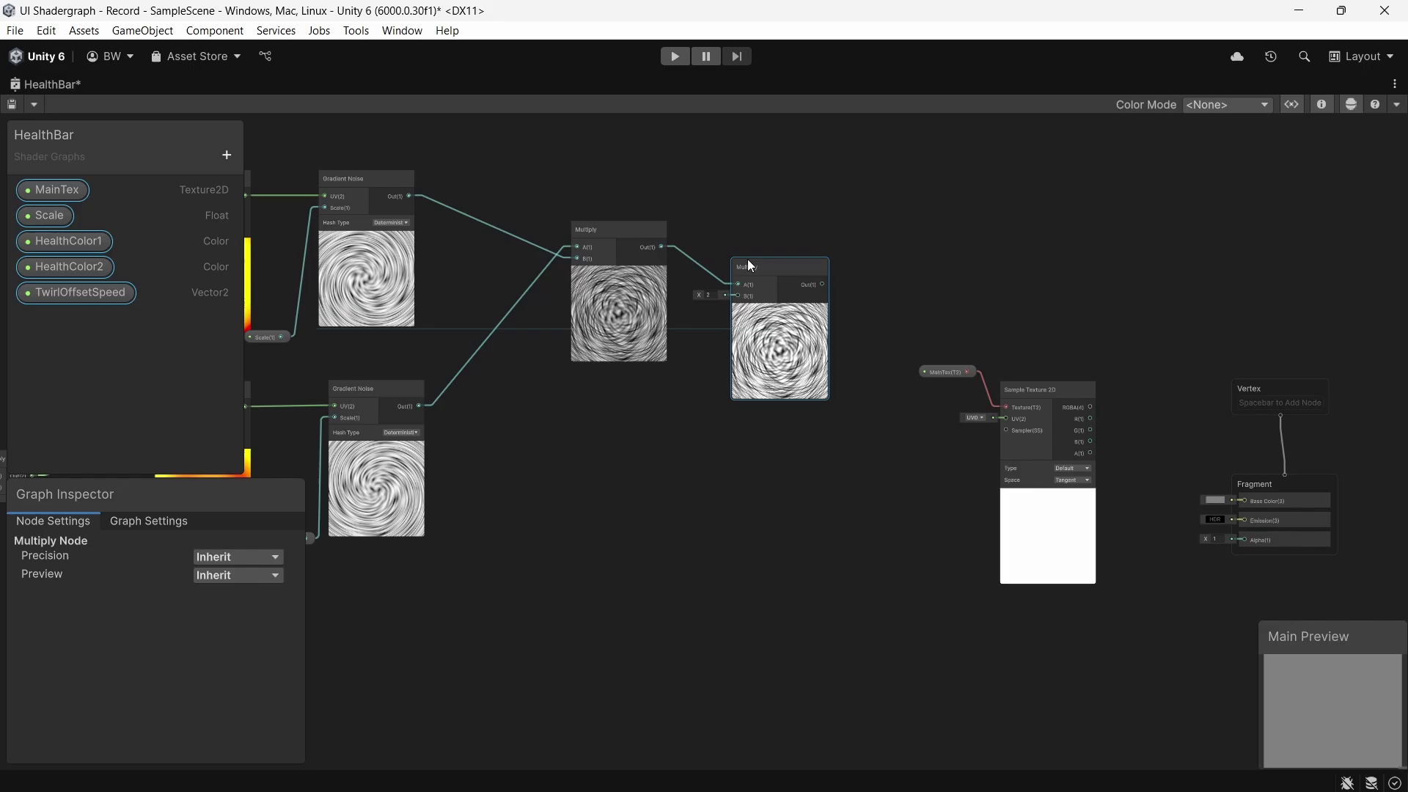
pyautogui.moveTo(65, 241)
pyautogui.mouseDown()
pyautogui.moveTo(666, 374)
pyautogui.moveTo(765, 270)
pyautogui.mouseUp()
pyautogui.scroll(2, 666, 374)
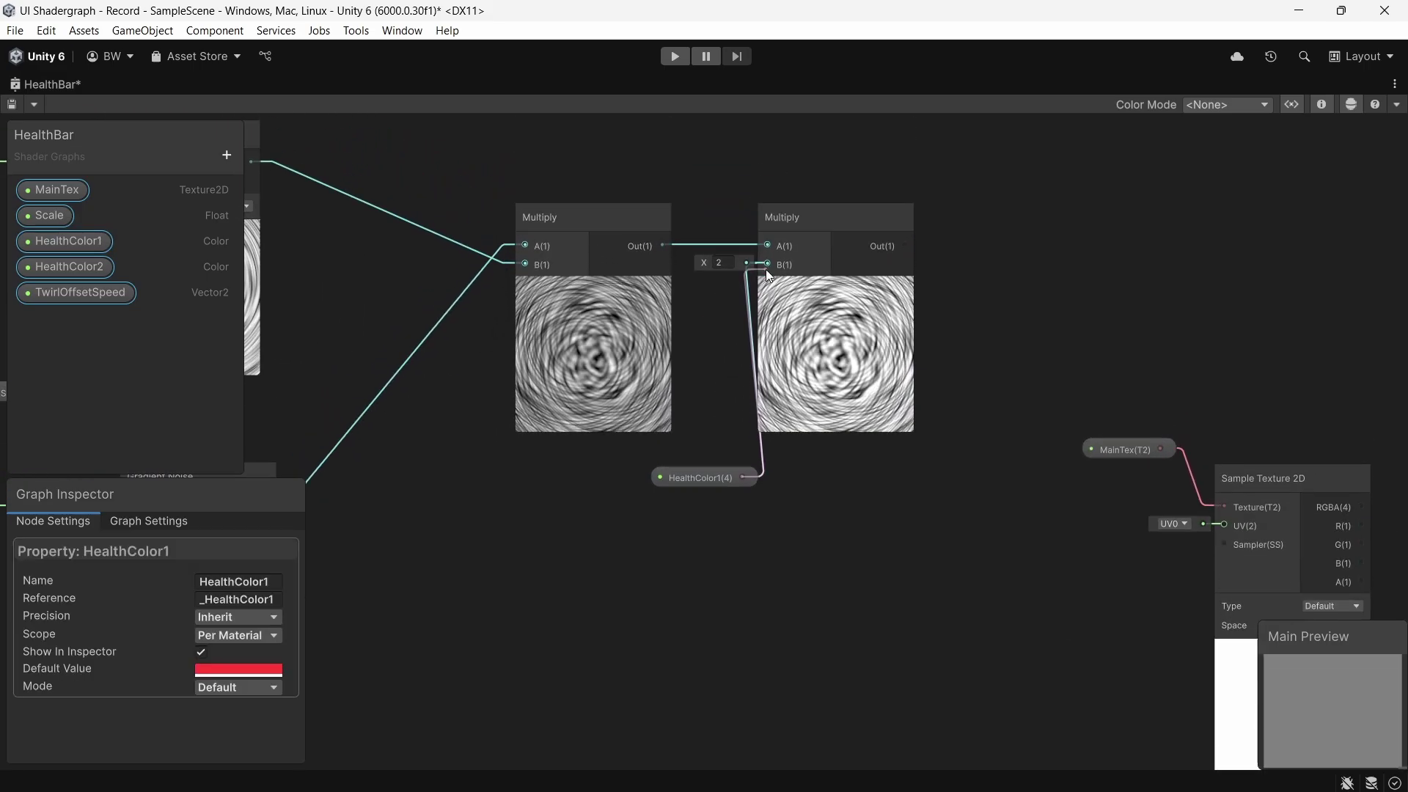
pyautogui.click(690, 475)
pyautogui.press('Delete')
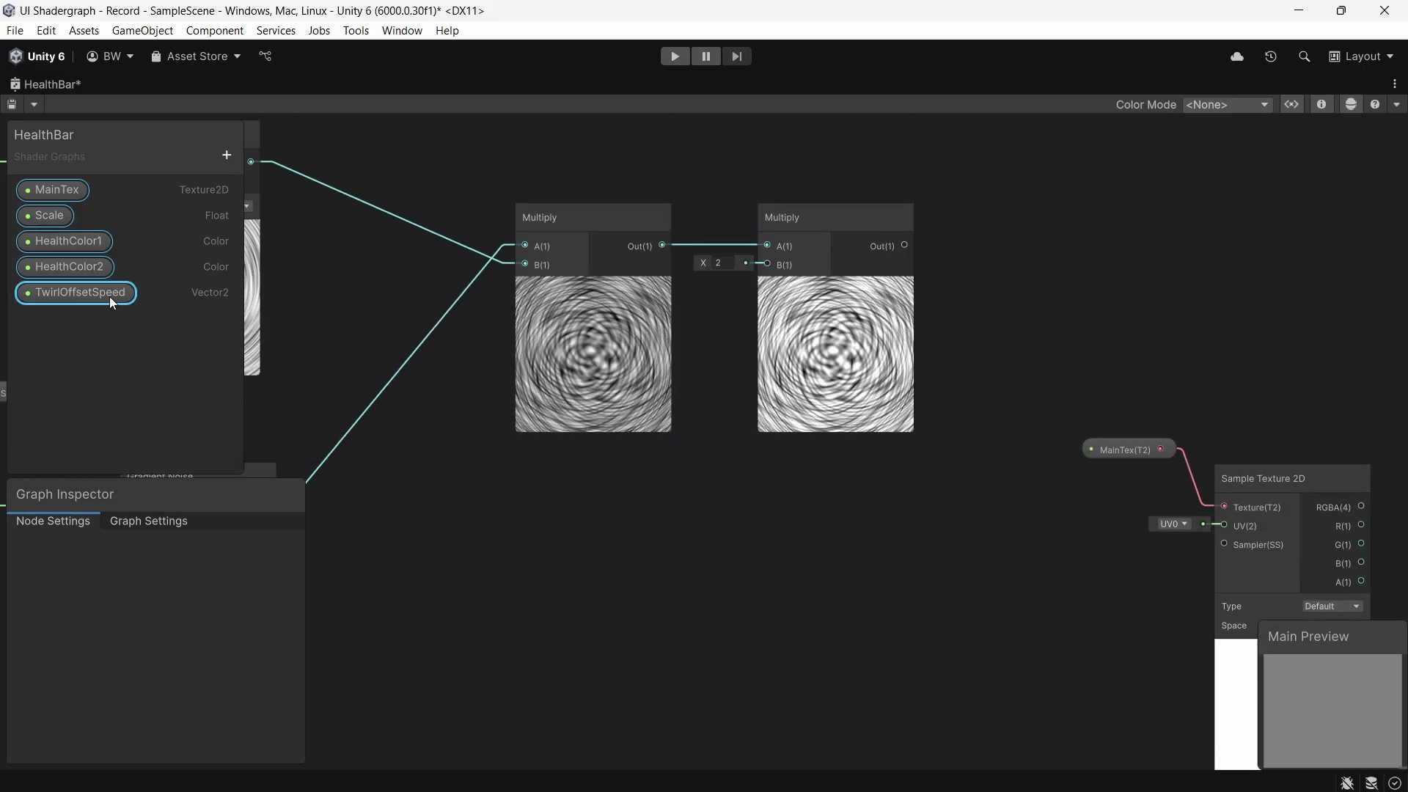
pyautogui.moveTo(69, 266)
pyautogui.mouseDown()
pyautogui.moveTo(374, 398)
pyautogui.moveTo(664, 470)
pyautogui.moveTo(767, 264)
pyautogui.mouseUp()
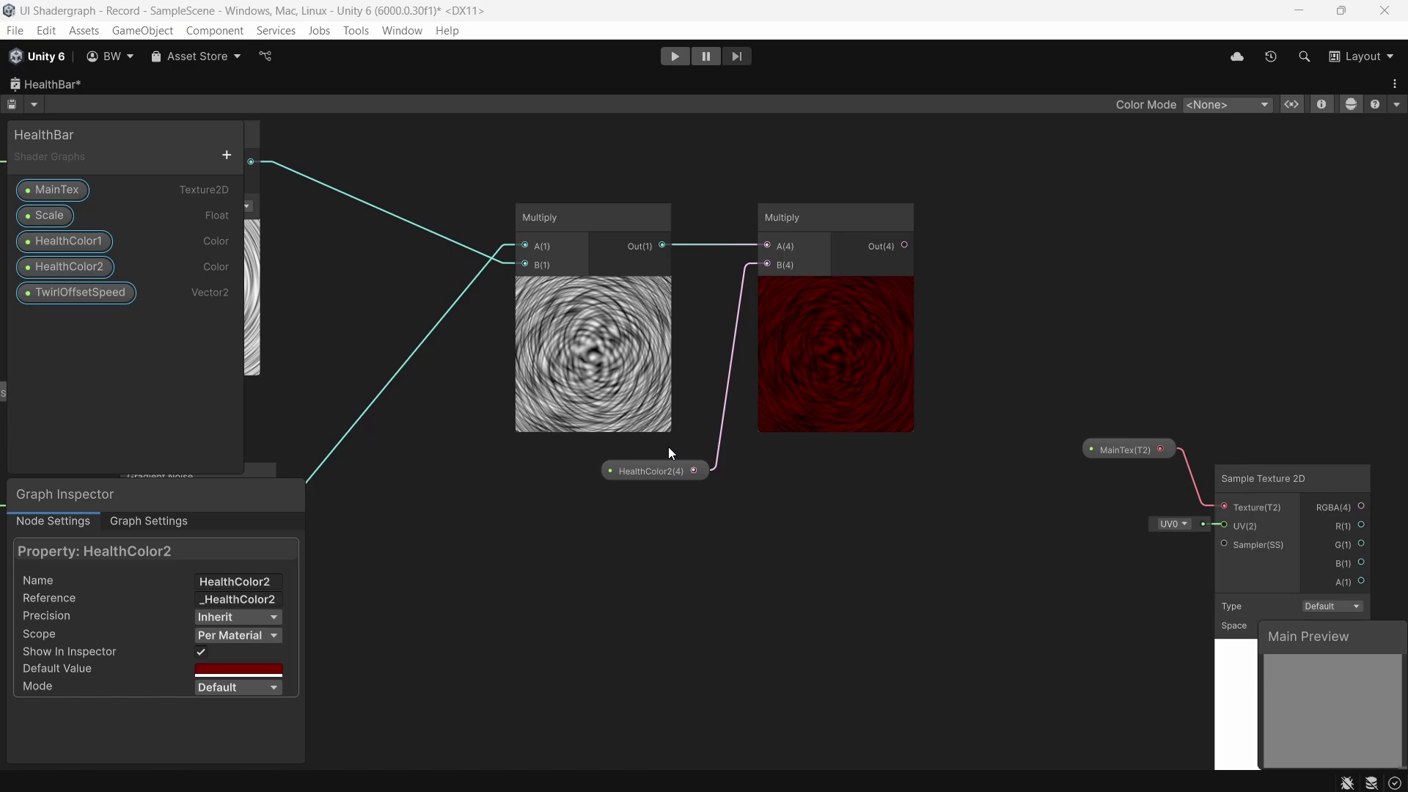
# Step: Invert the combined noise with a One Minus node
pyautogui.scroll(-2, 701, 482)
pyautogui.moveTo(777, 538); pyautogui.dragTo(813, 482, button='middle')
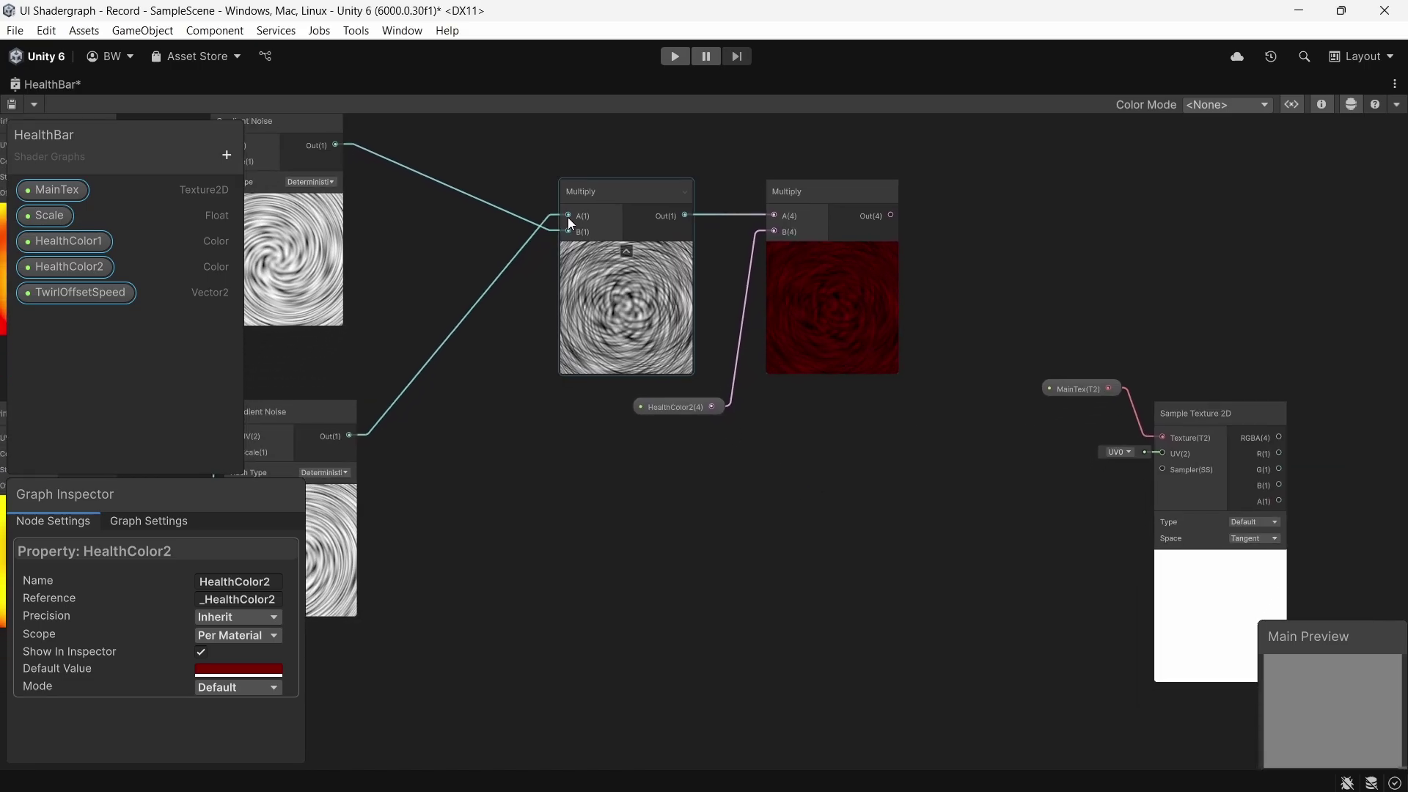
pyautogui.moveTo(685, 215); pyautogui.dragTo(571, 504)
pyautogui.write('one minus')
pyautogui.press('Return')
# Step: Multiply the inverted noise by HealthColor1
pyautogui.moveTo(685, 528); pyautogui.dragTo(785, 508)
pyautogui.write('mul')
pyautogui.press('Return')
pyautogui.click(99, 293)
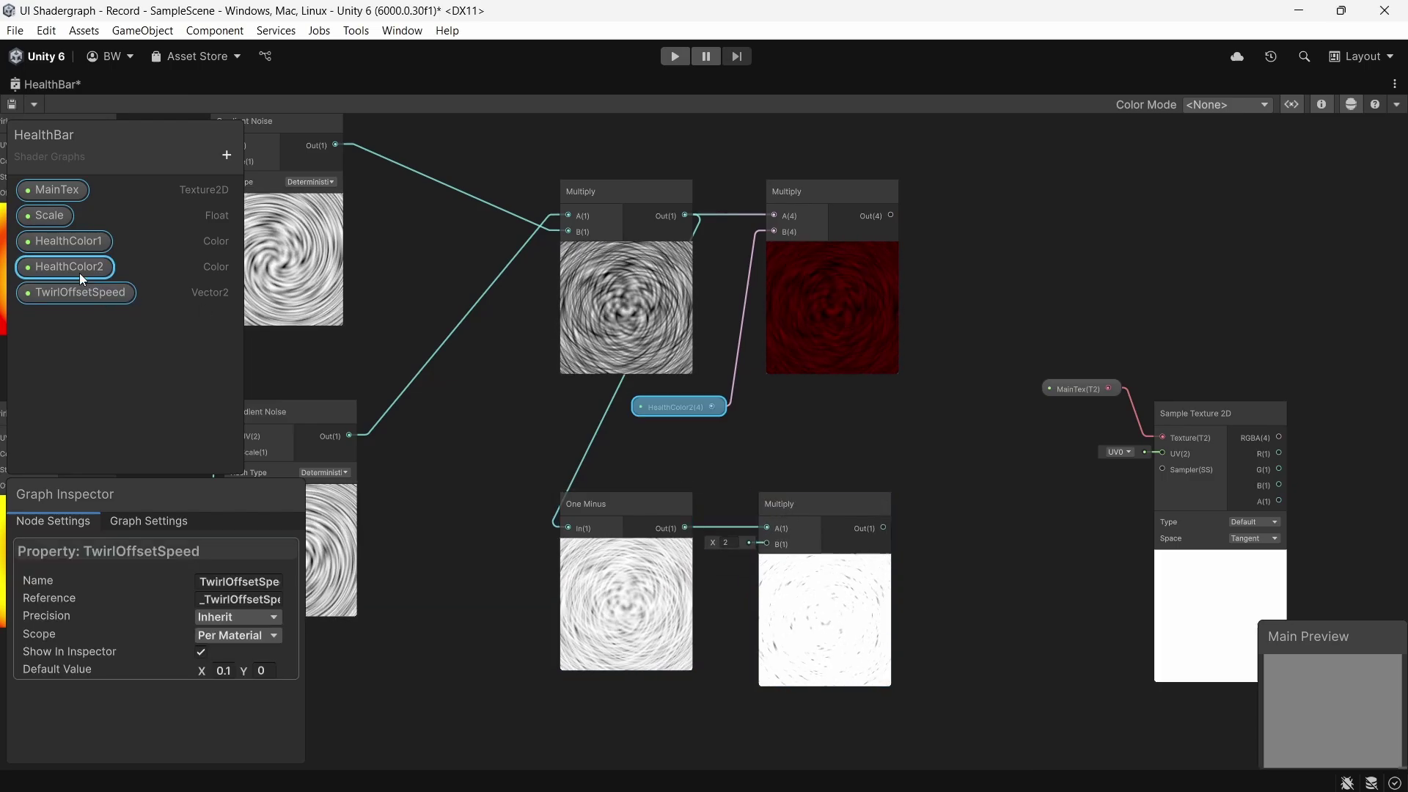
pyautogui.moveTo(73, 248)
pyautogui.mouseDown()
pyautogui.moveTo(597, 698)
pyautogui.moveTo(704, 637)
pyautogui.moveTo(766, 533)
pyautogui.mouseUp()
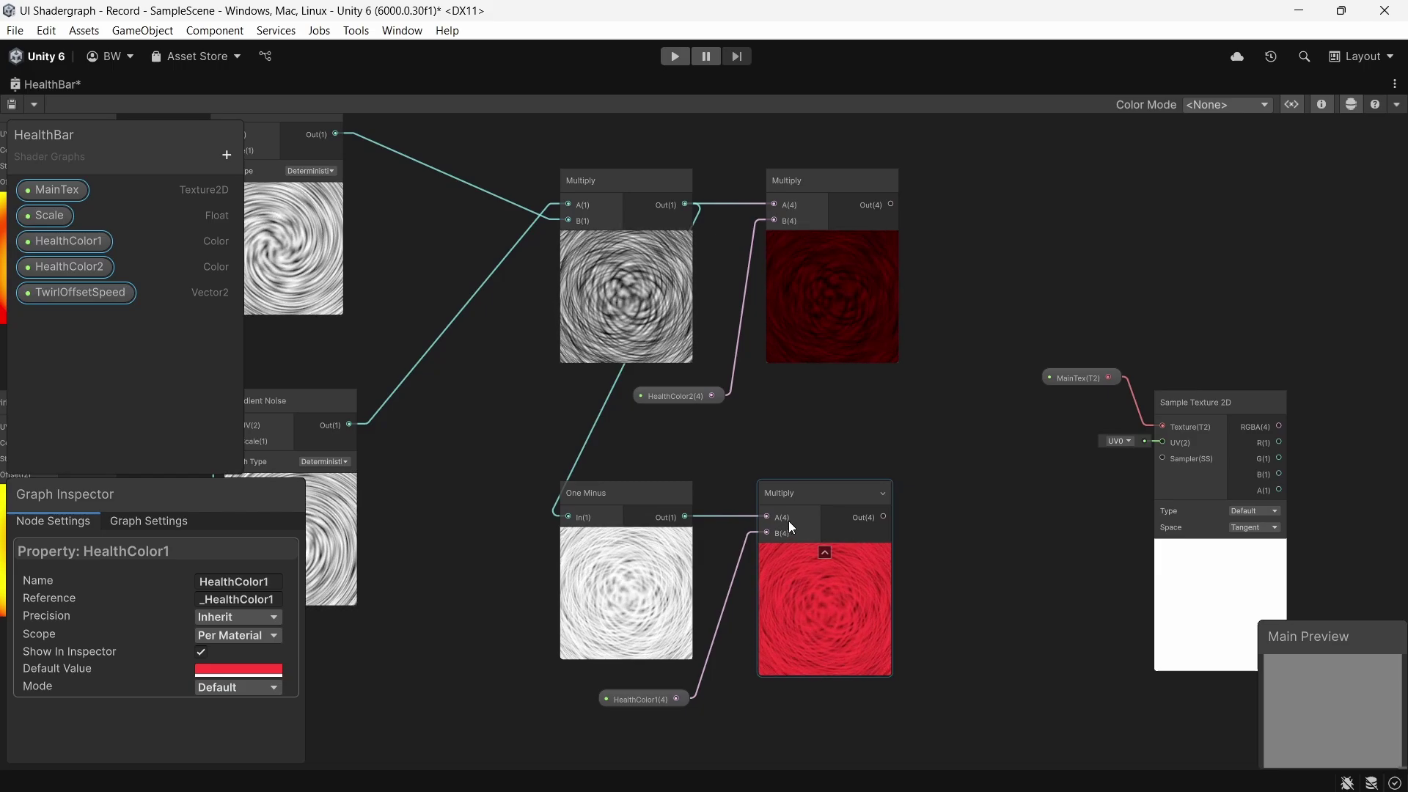
pyautogui.moveTo(958, 405); pyautogui.dragTo(837, 445, button='middle')
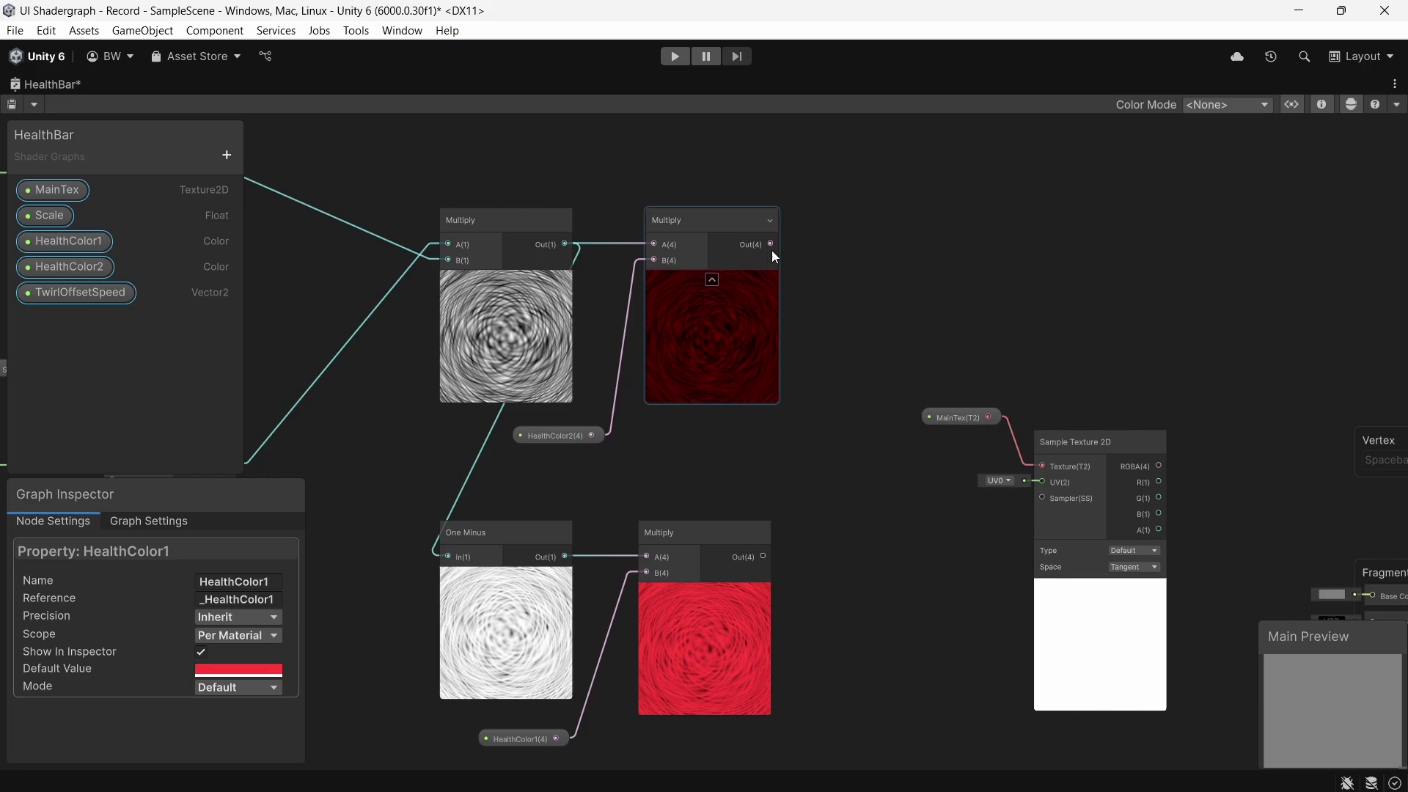
pyautogui.moveTo(772, 248); pyautogui.dragTo(831, 400)
# Step: Sum the HealthColor2 and HealthColor1 tinted results with an Add node
pyautogui.write('add')
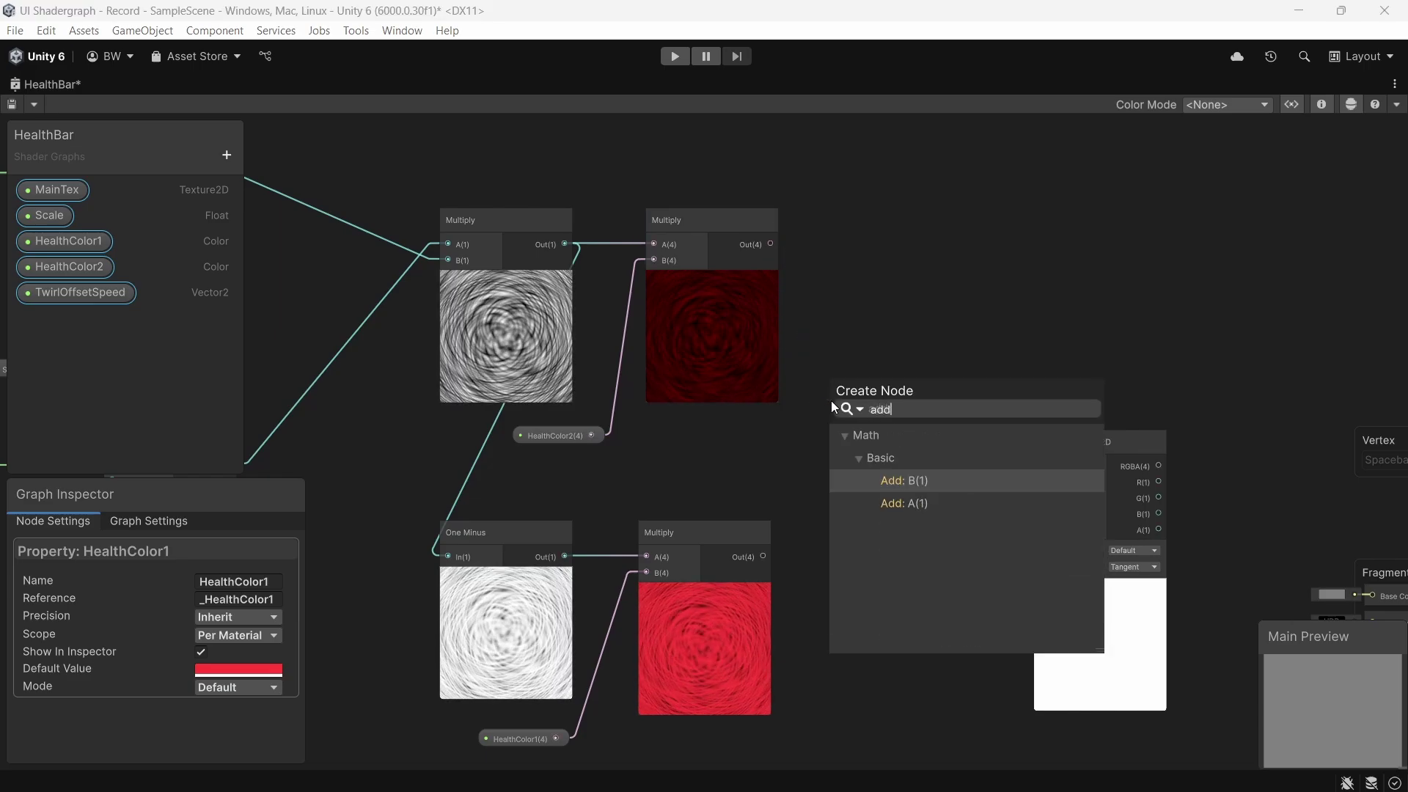
pyautogui.press('Return')
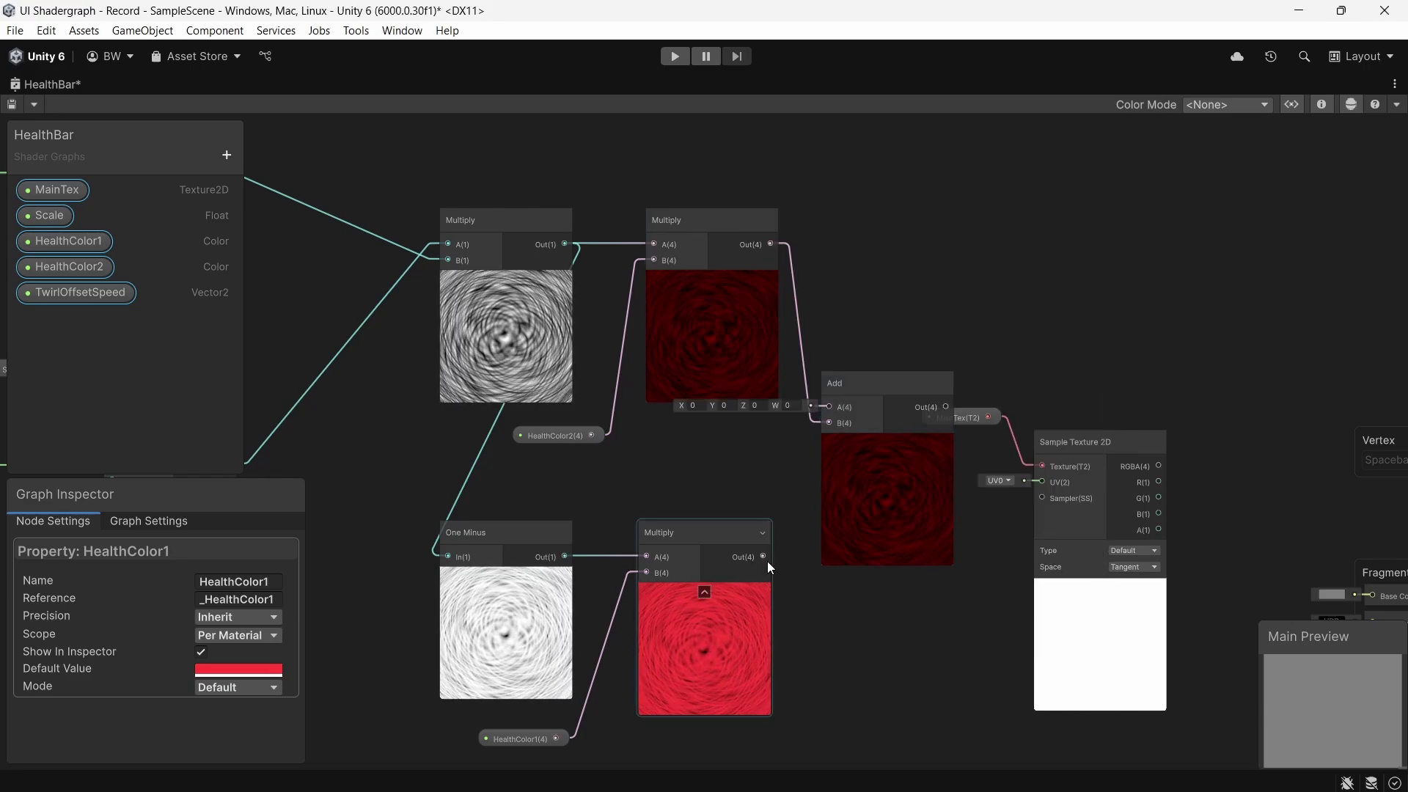
pyautogui.moveTo(767, 562); pyautogui.dragTo(830, 406)
pyautogui.click(853, 378)
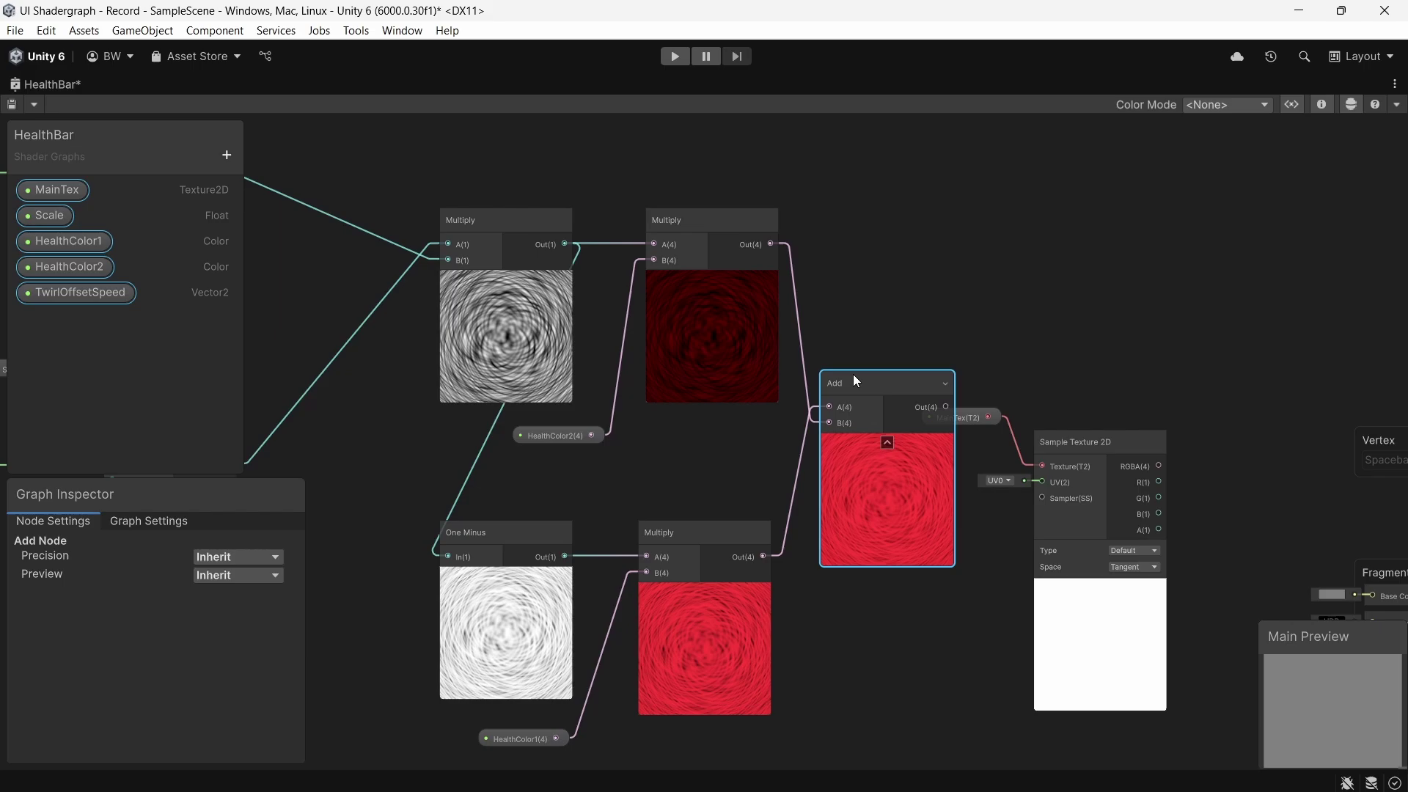
# Step: Multiply the Sample Texture 2D RGBA colour by the Add result
pyautogui.moveTo(1019, 302); pyautogui.dragTo(670, 312, button='middle')
pyautogui.click(710, 455)
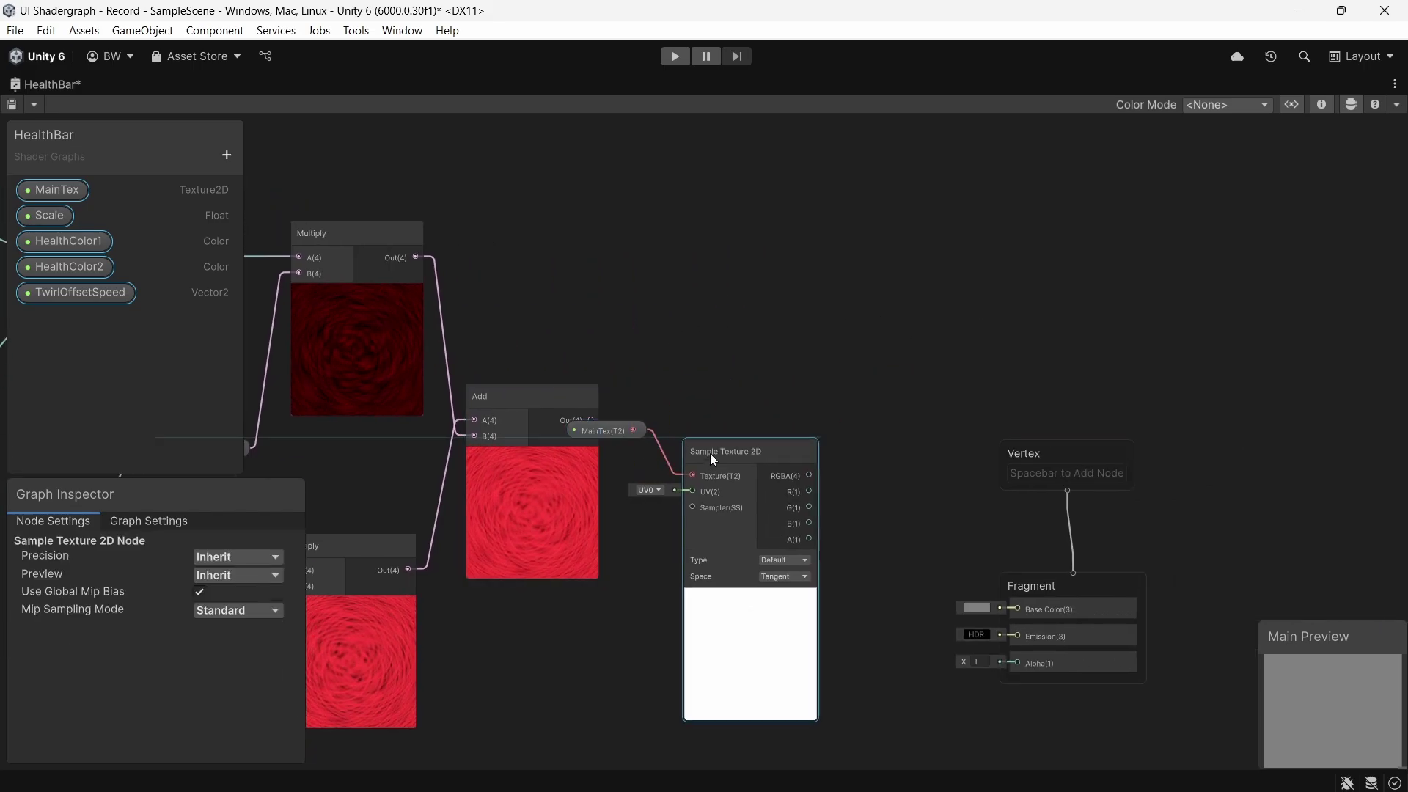
pyautogui.moveTo(713, 459); pyautogui.dragTo(784, 197)
pyautogui.moveTo(606, 431); pyautogui.dragTo(636, 336)
pyautogui.moveTo(637, 336); pyautogui.dragTo(829, 455, button='middle')
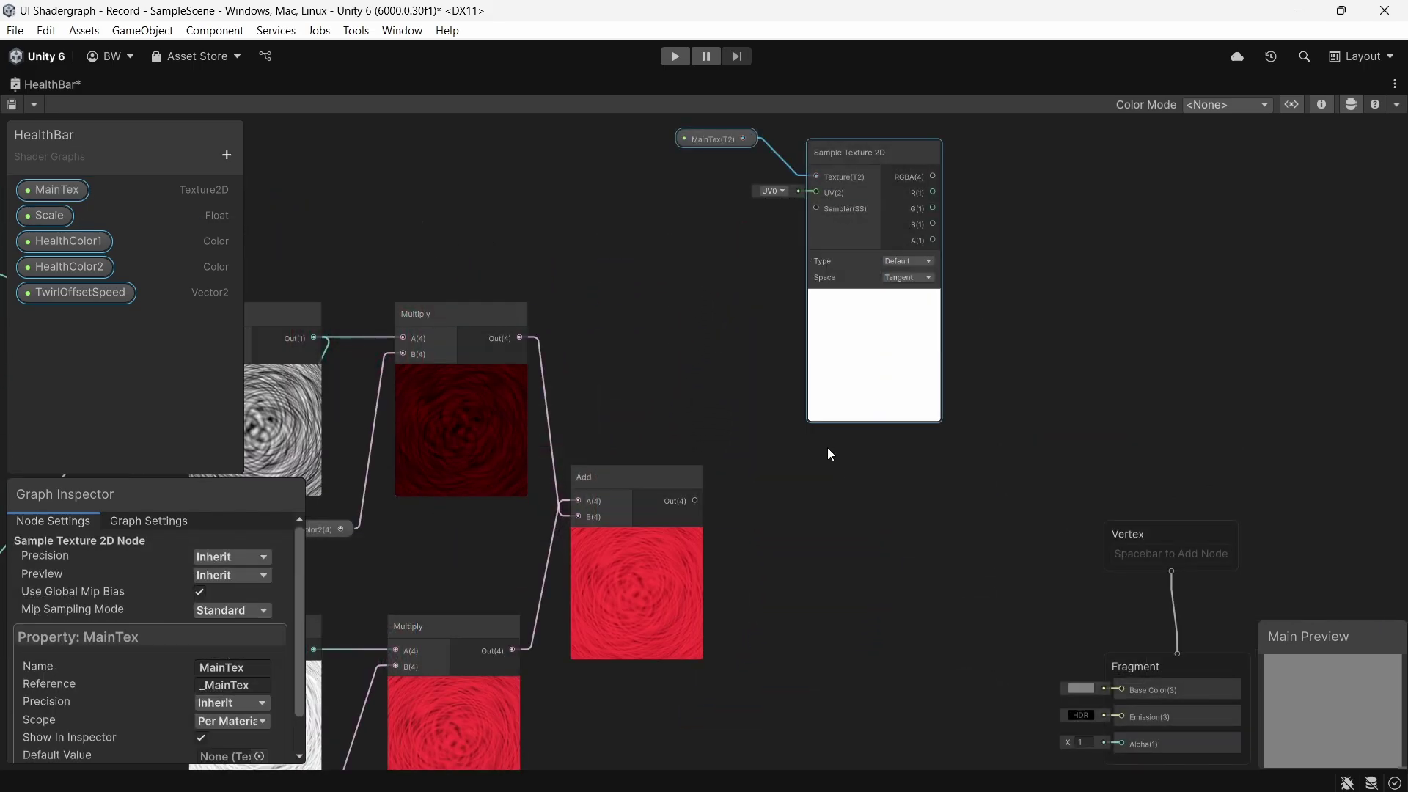
pyautogui.moveTo(932, 180); pyautogui.dragTo(996, 343)
pyautogui.write('mul')
pyautogui.press('Return')
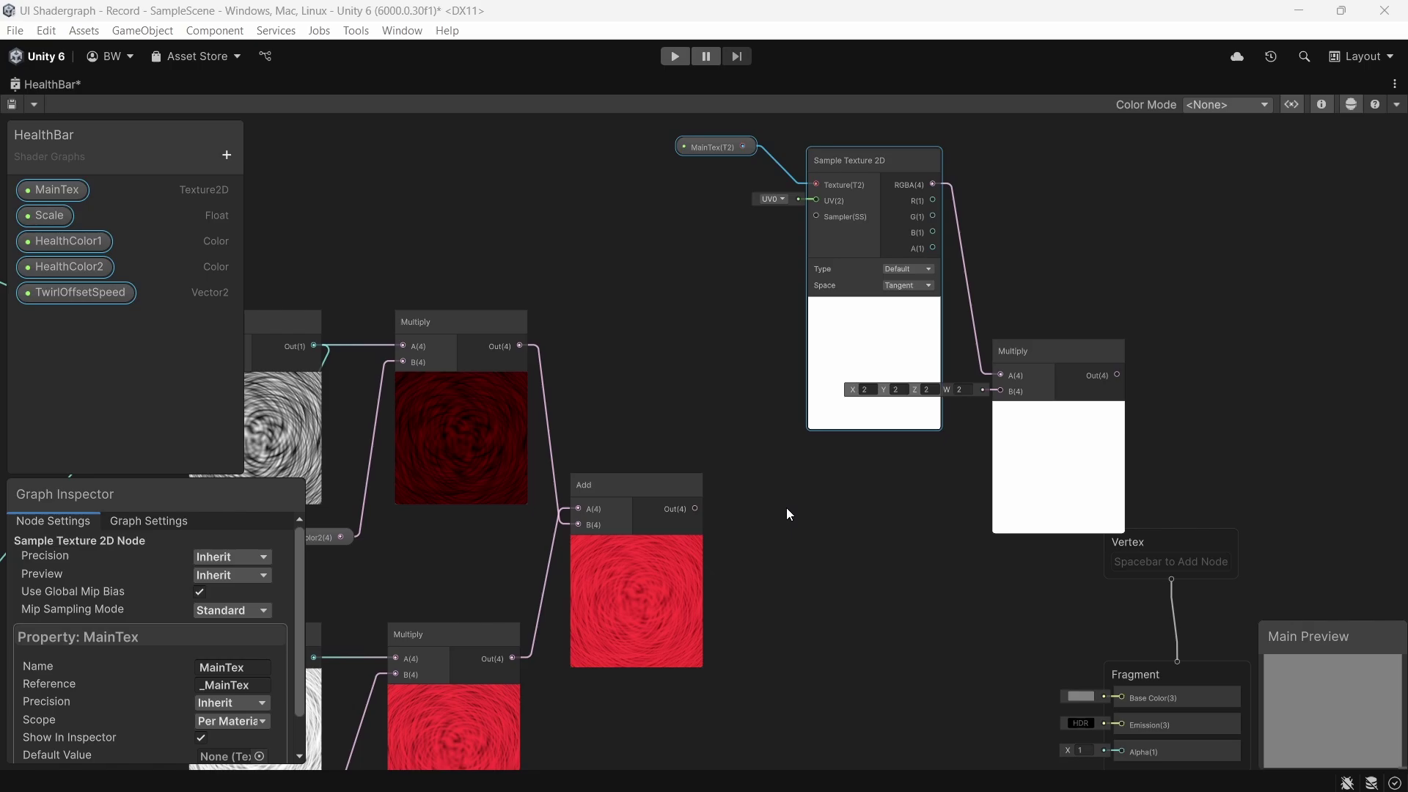
pyautogui.moveTo(695, 508); pyautogui.dragTo(1002, 392)
# Step: Connect the textured result to the Fragment Base Color
pyautogui.scroll(-1, 1054, 449)
pyautogui.moveTo(1054, 449); pyautogui.dragTo(713, 459, button='middle')
pyautogui.moveTo(872, 449); pyautogui.dragTo(1109, 444)
pyautogui.moveTo(811, 304); pyautogui.dragTo(1036, 572)
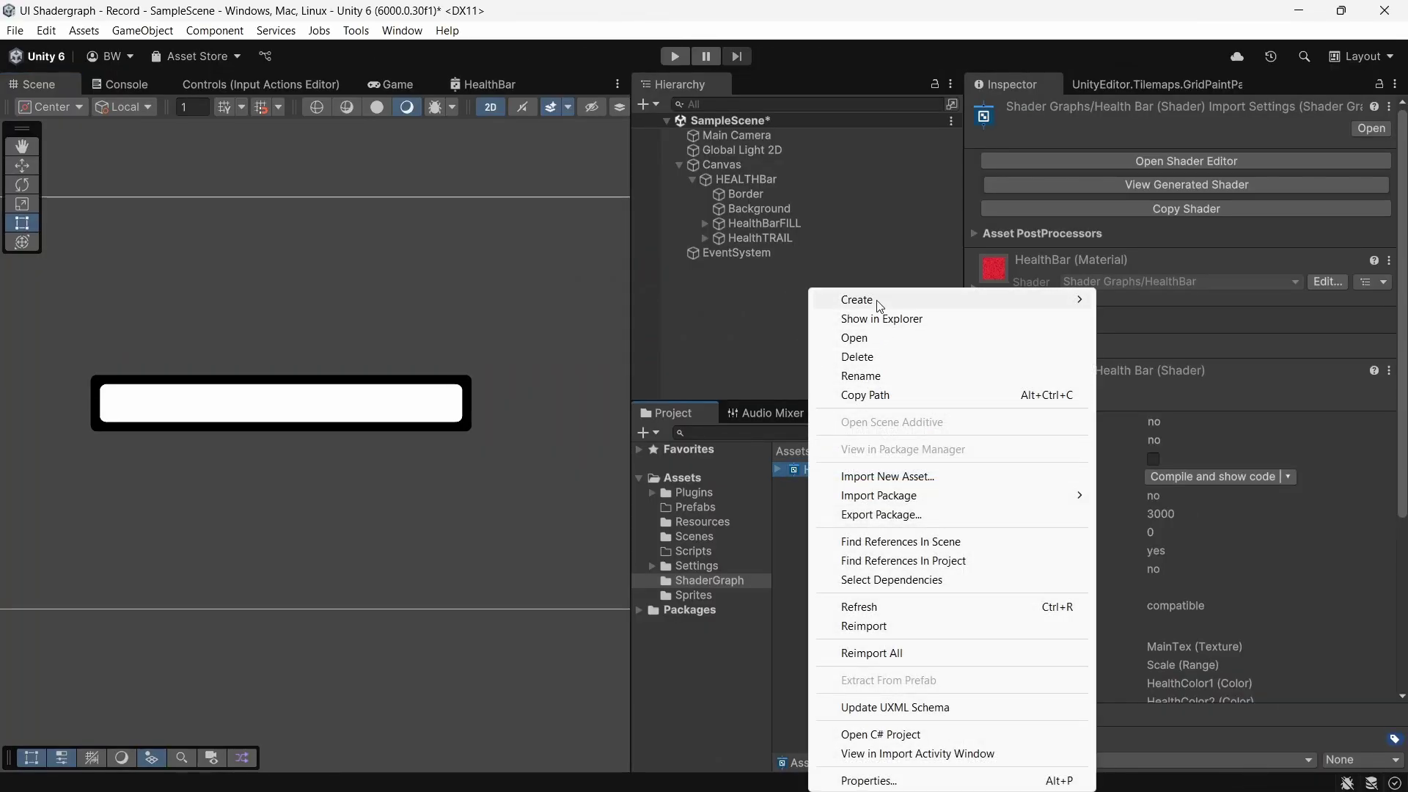
# Step: Create a material from the HealthBar shader named HealthBarMAT
pyautogui.moveTo(925, 300)
pyautogui.moveTo(1179, 440)
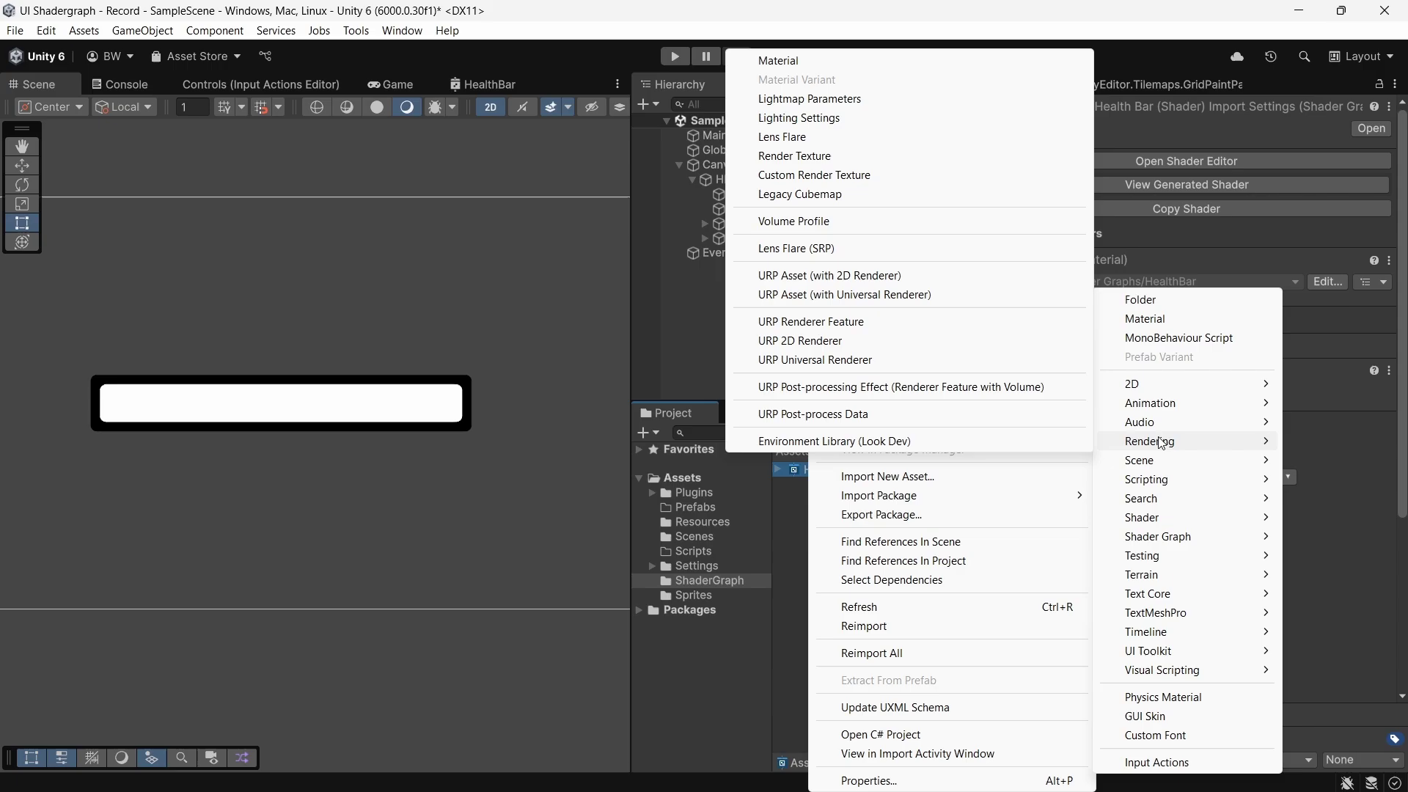
pyautogui.click(788, 61)
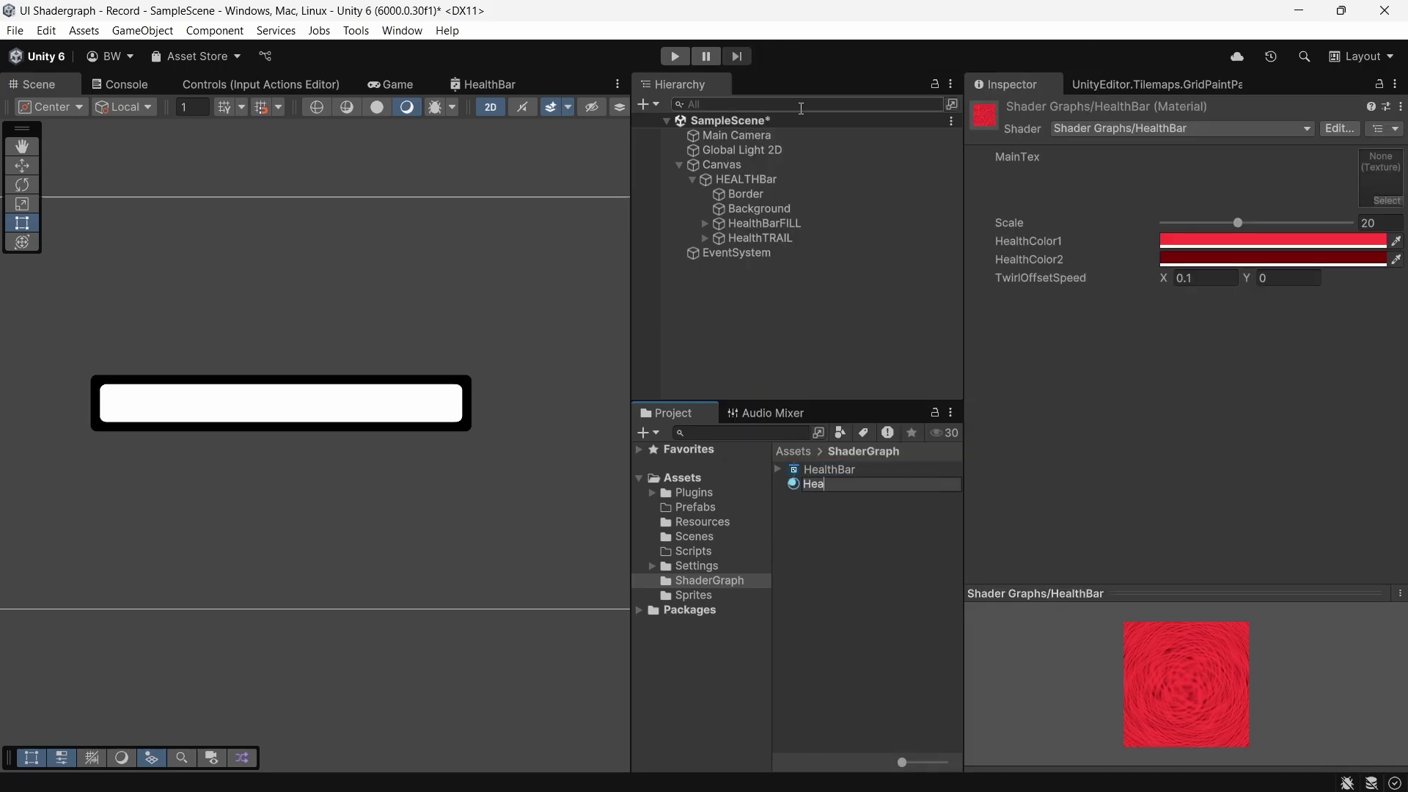
pyautogui.write('HealthBarMAT')
pyautogui.press('Return')
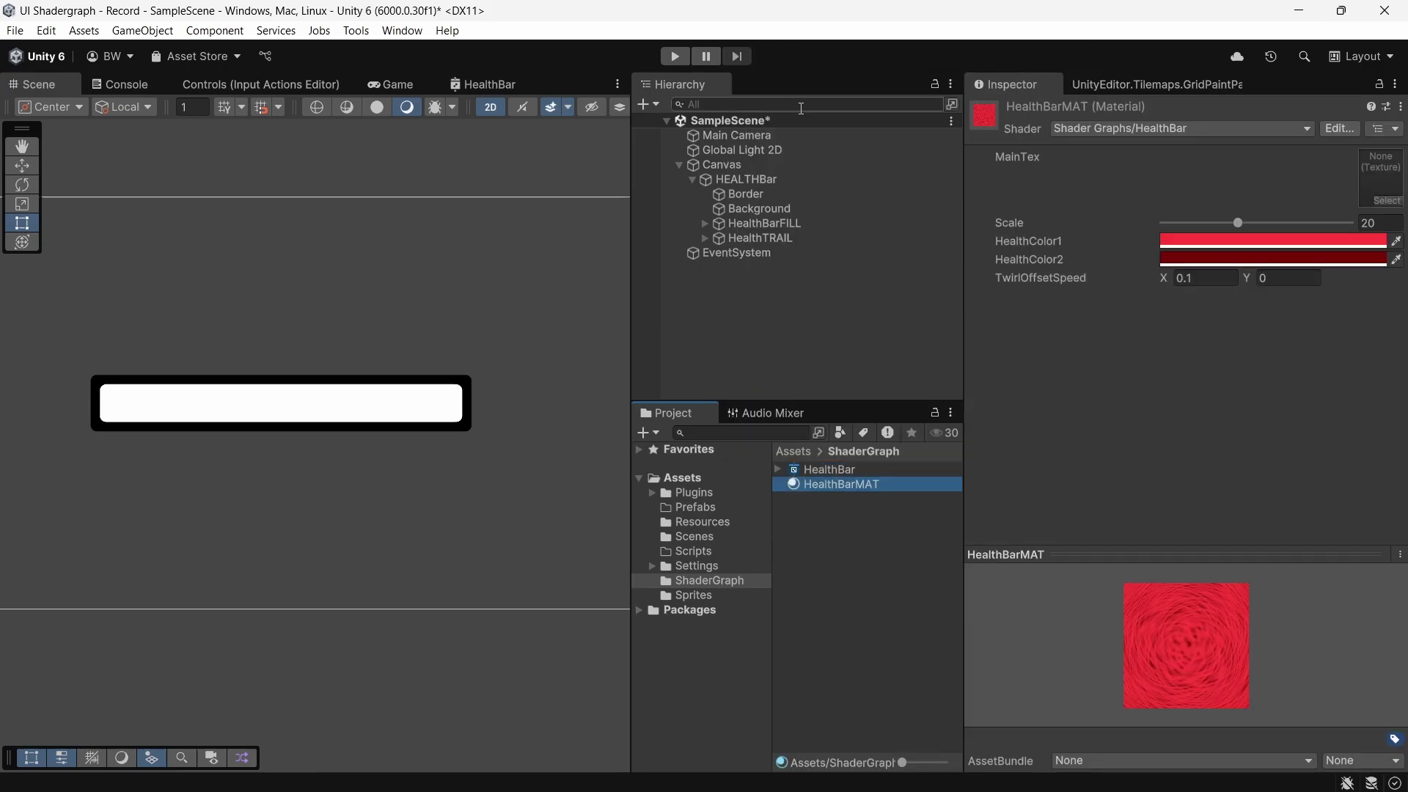
pyautogui.click(704, 222)
# Step: Assign HealthBarMAT to the HealthBarColor image and move HealthBarFILL below HealthTRAIL
pyautogui.click(748, 238)
pyautogui.moveTo(1148, 473); pyautogui.dragTo(1213, 449)
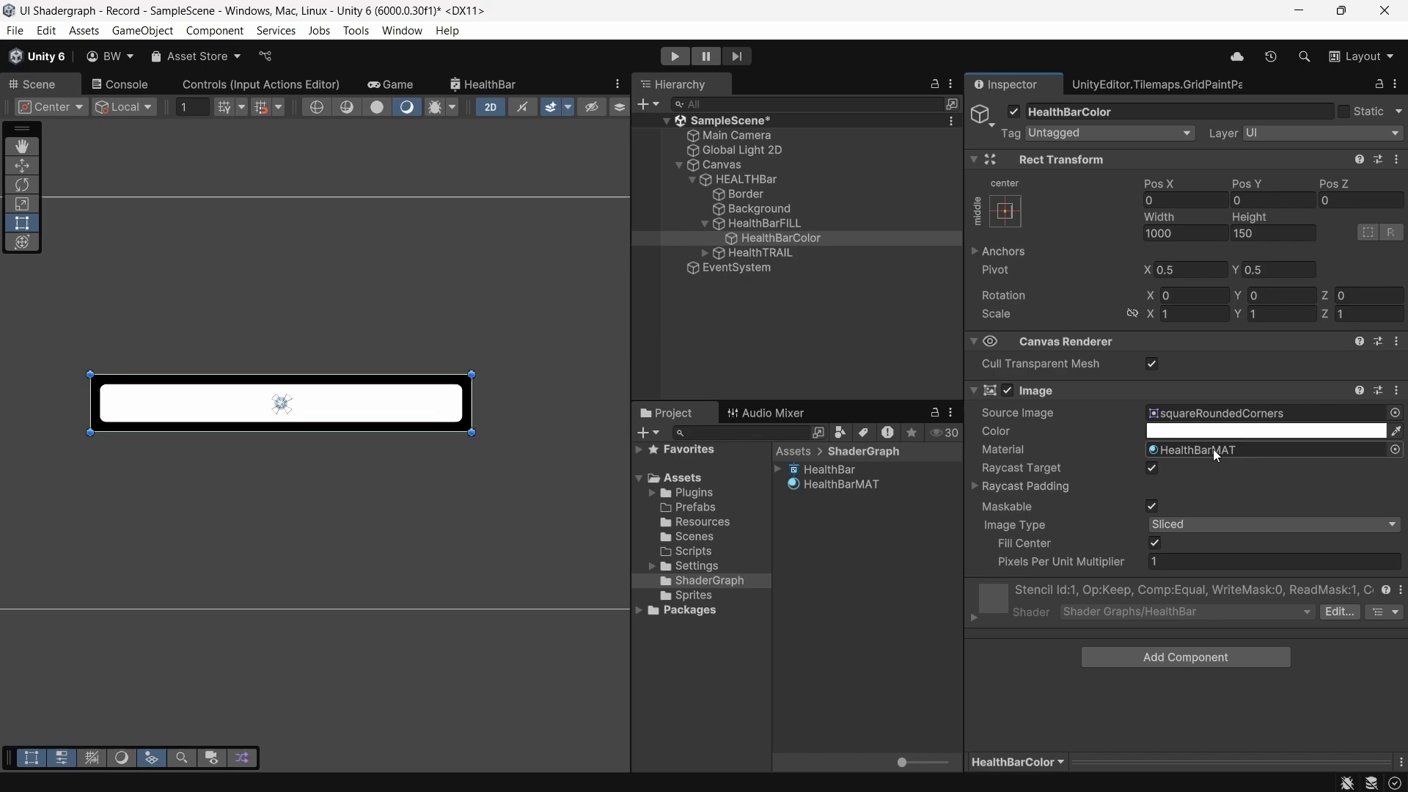
pyautogui.click(705, 223)
pyautogui.moveTo(748, 224); pyautogui.dragTo(751, 250)
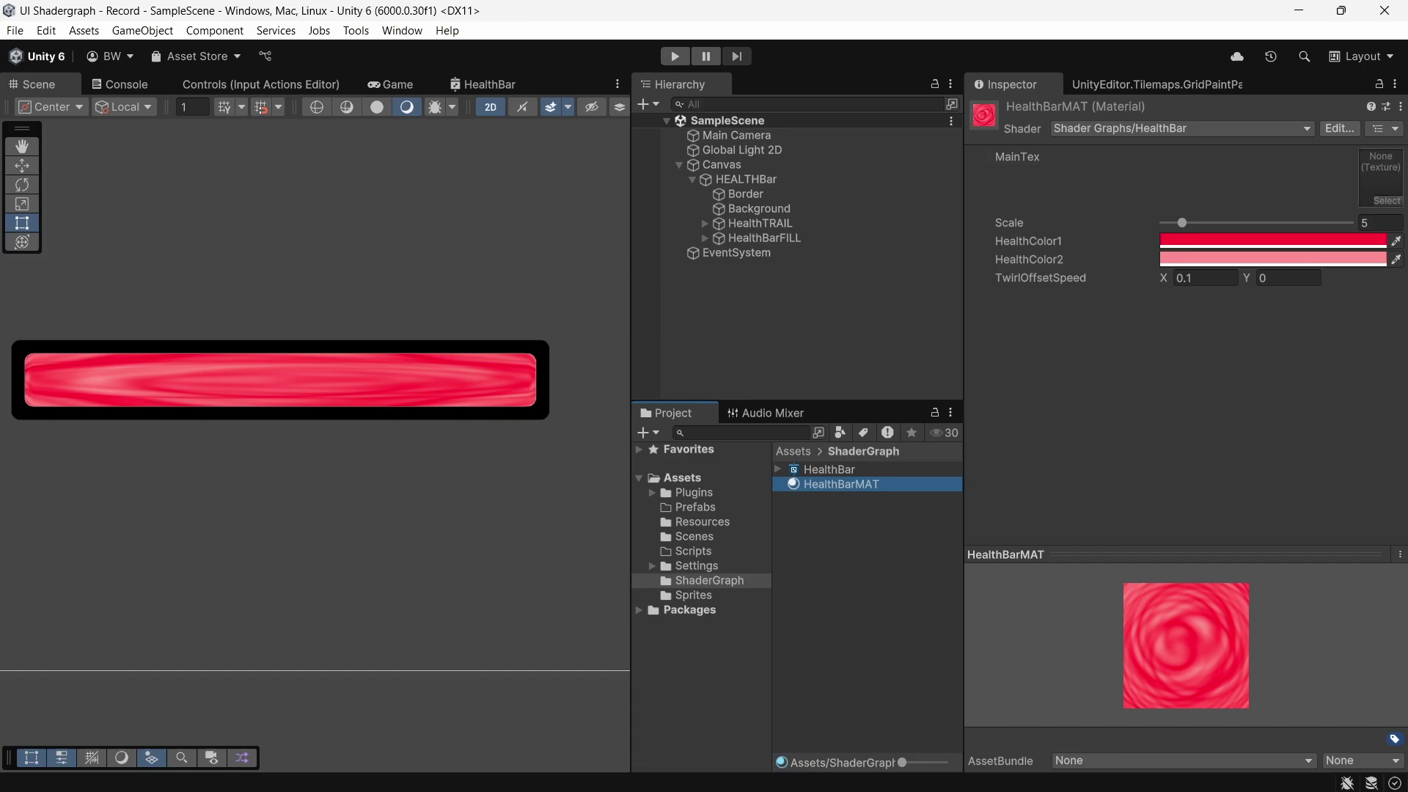
# Step: Confirm in the Package Manager that DOTween (HOTween v2) is installed
pyautogui.click(402, 30)
pyautogui.click(434, 263)
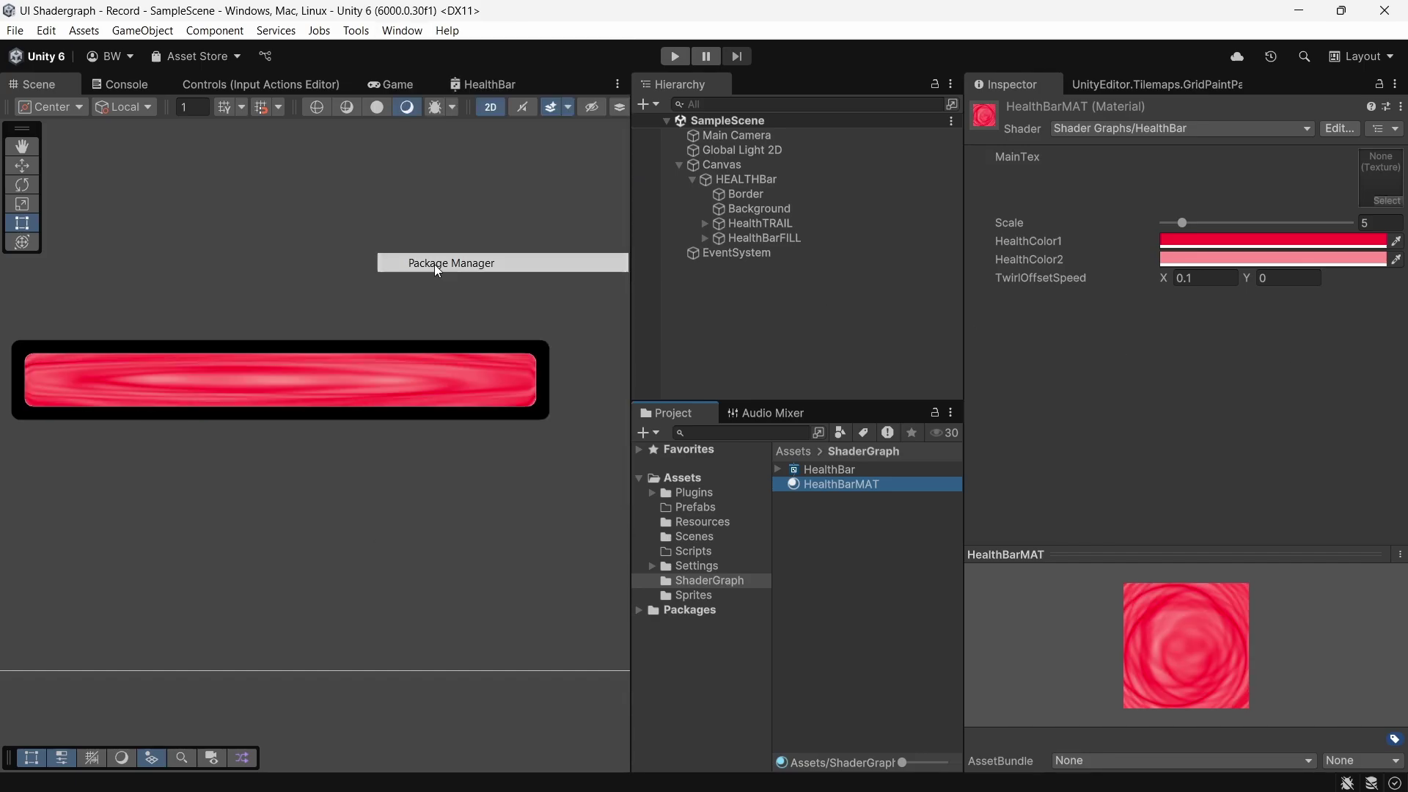
pyautogui.write('dotween')
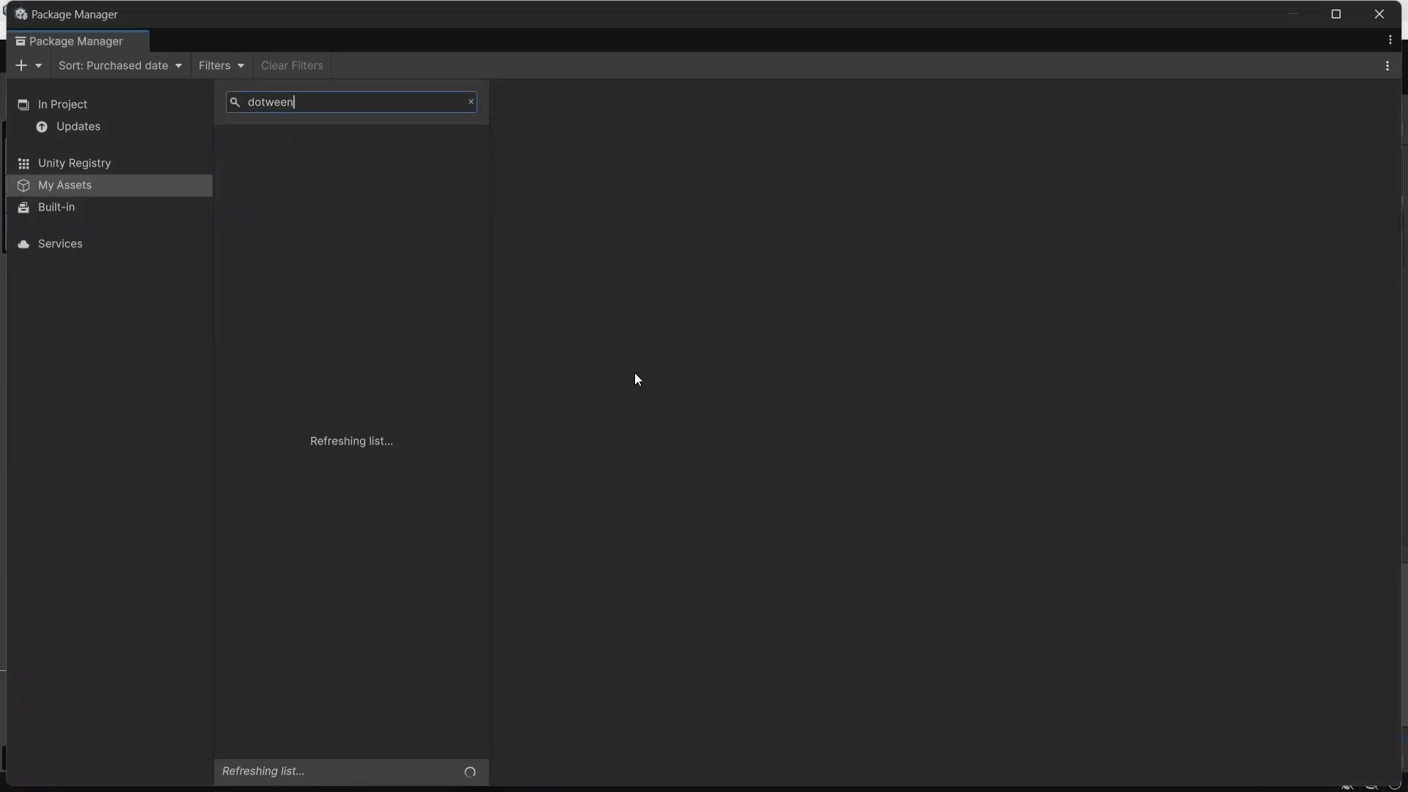
pyautogui.click(299, 155)
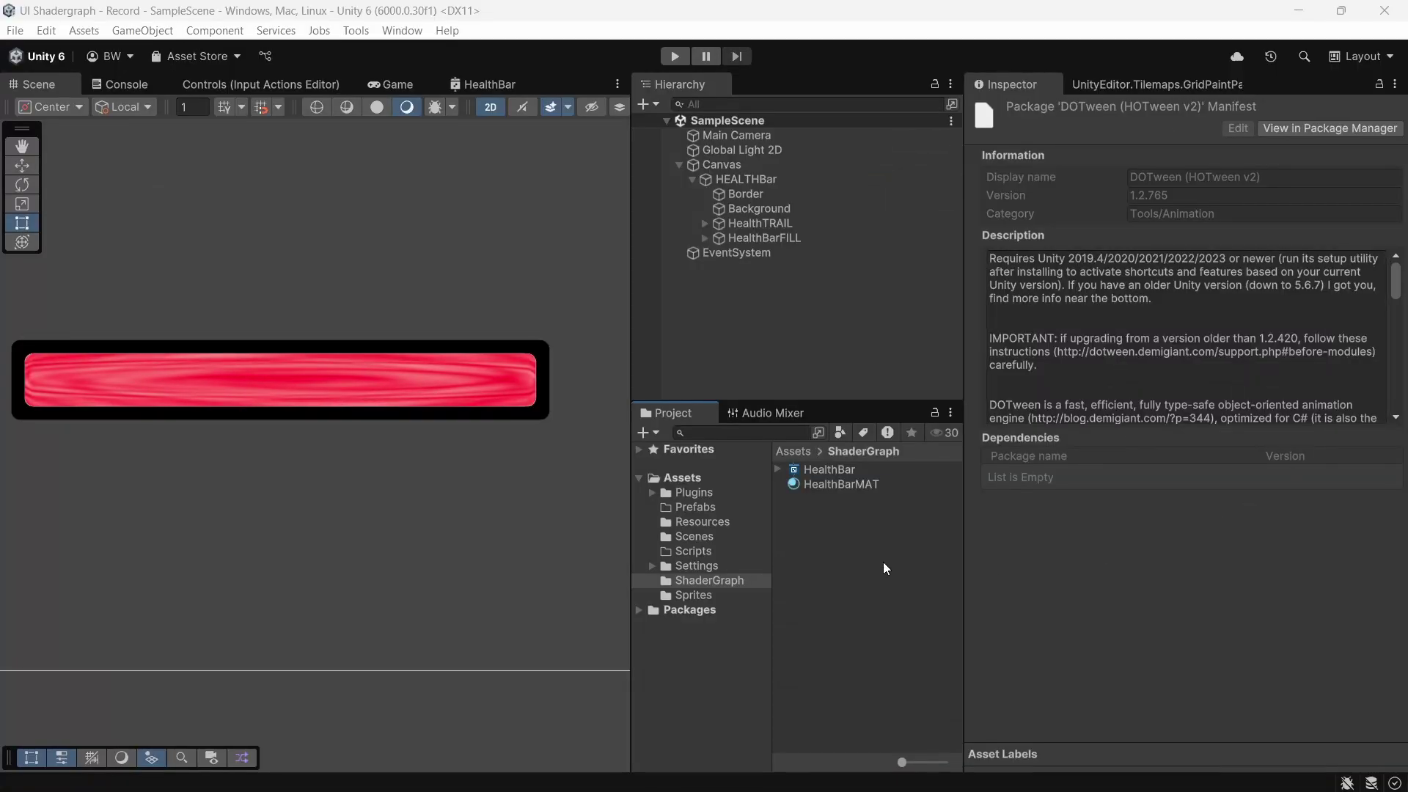
# Step: Create a HealthBar MonoBehaviour script in the Scripts folder and attach it to HEALTHBar
pyautogui.click(700, 551)
pyautogui.rightClick(826, 543)
pyautogui.moveTo(865, 44)
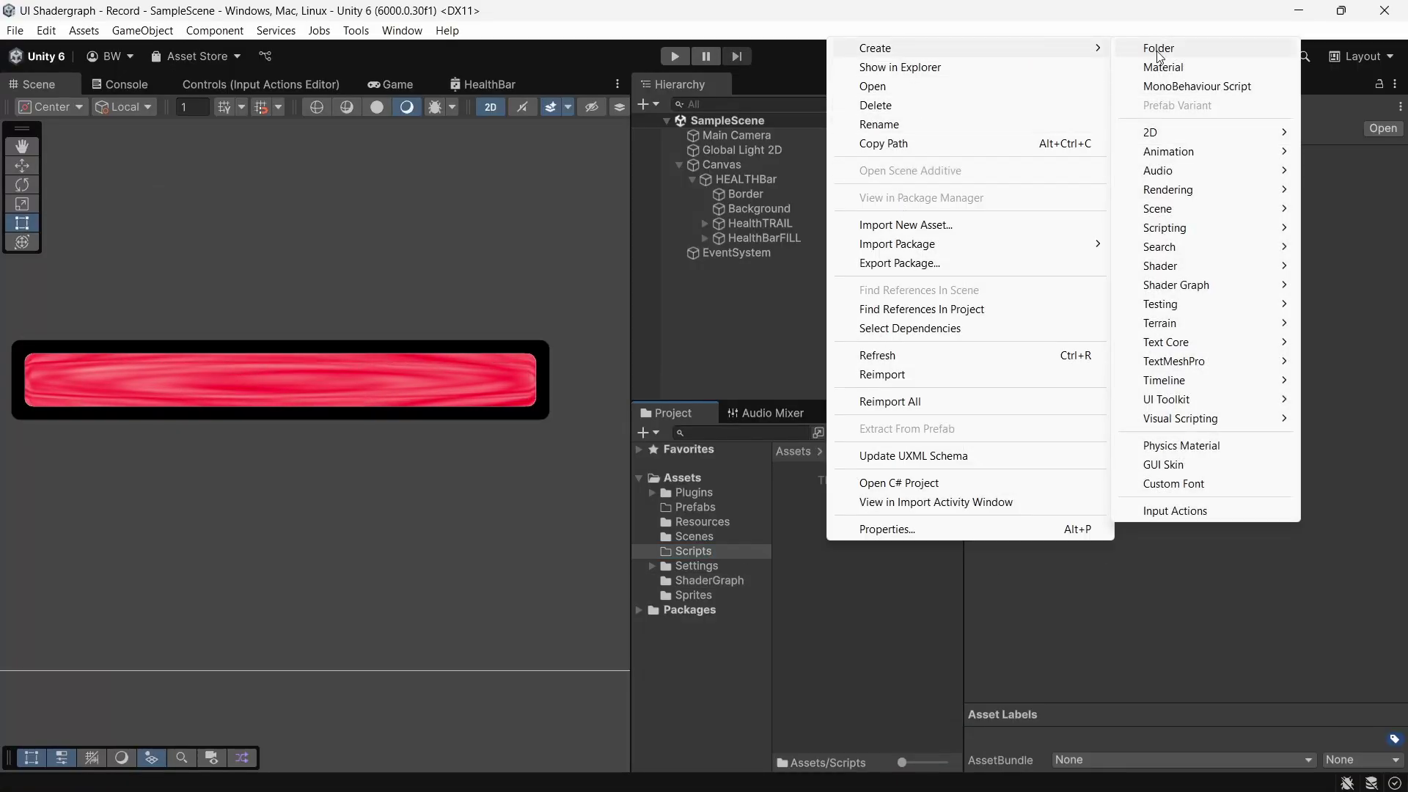
pyautogui.click(1175, 87)
pyautogui.write('HealthBar')
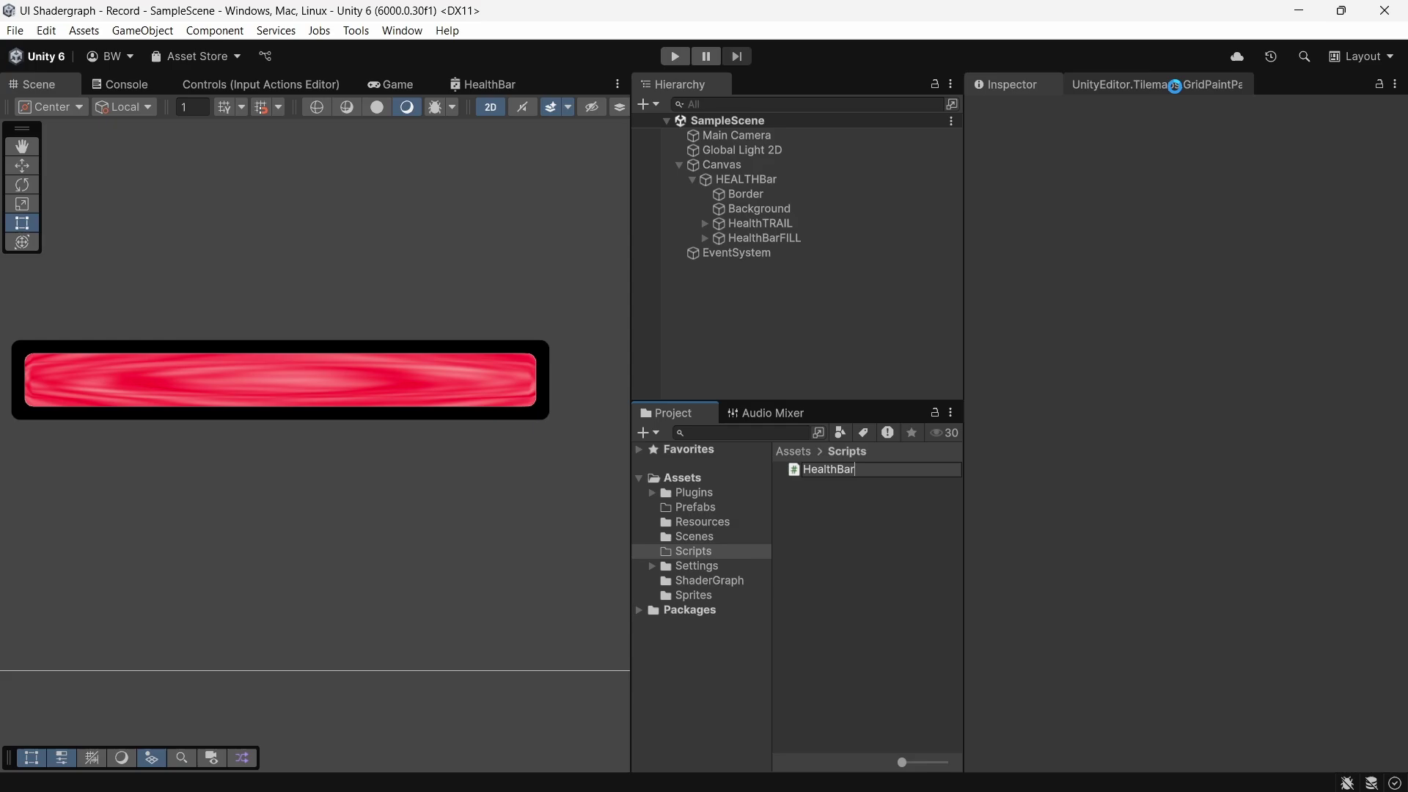
pyautogui.press('Return')
pyautogui.click(763, 183)
pyautogui.moveTo(829, 470); pyautogui.dragTo(1058, 522)
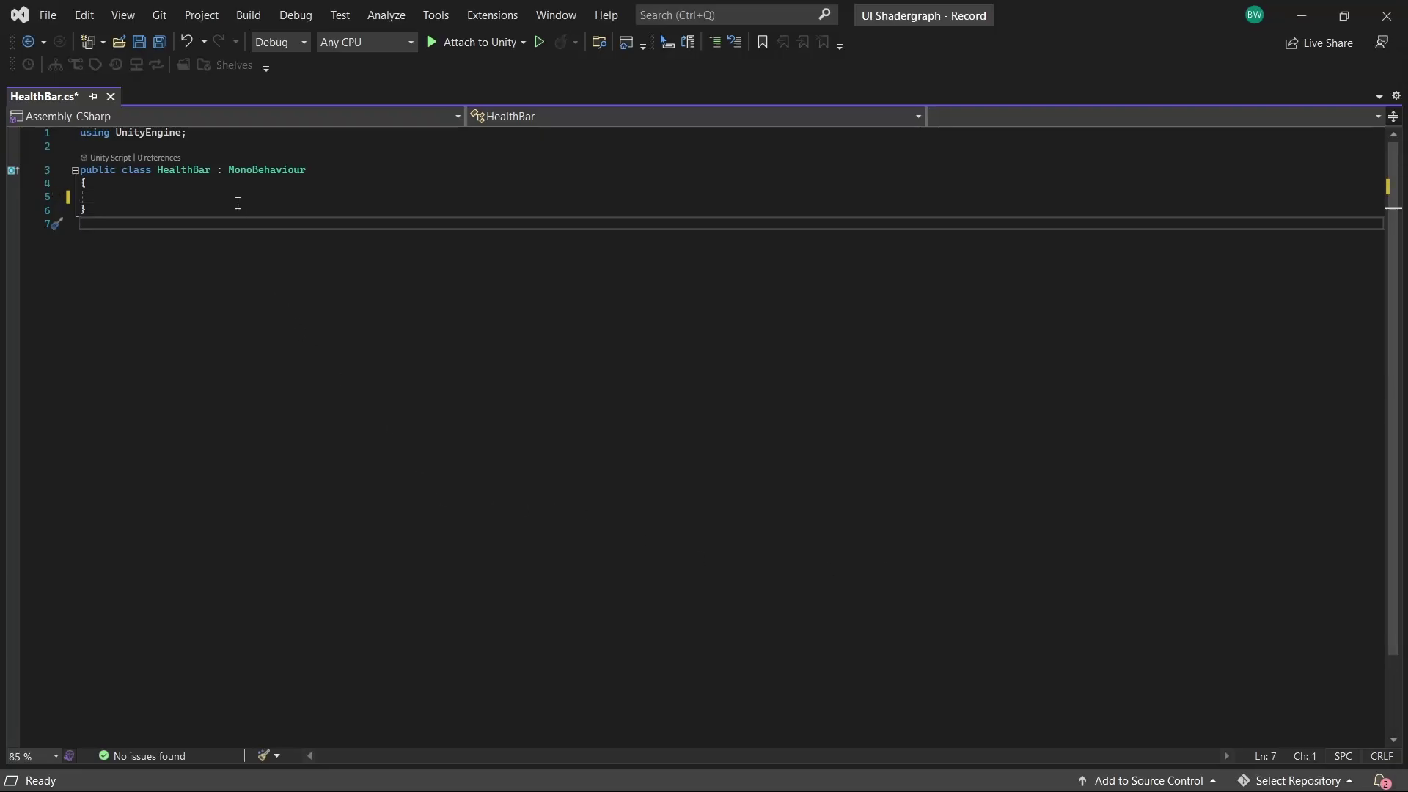
# Step: Add using directives for UnityEngine.UI, DG.Tweening and UnityEngine.InputSystem
pyautogui.click(212, 138)
pyautogui.press('Return')
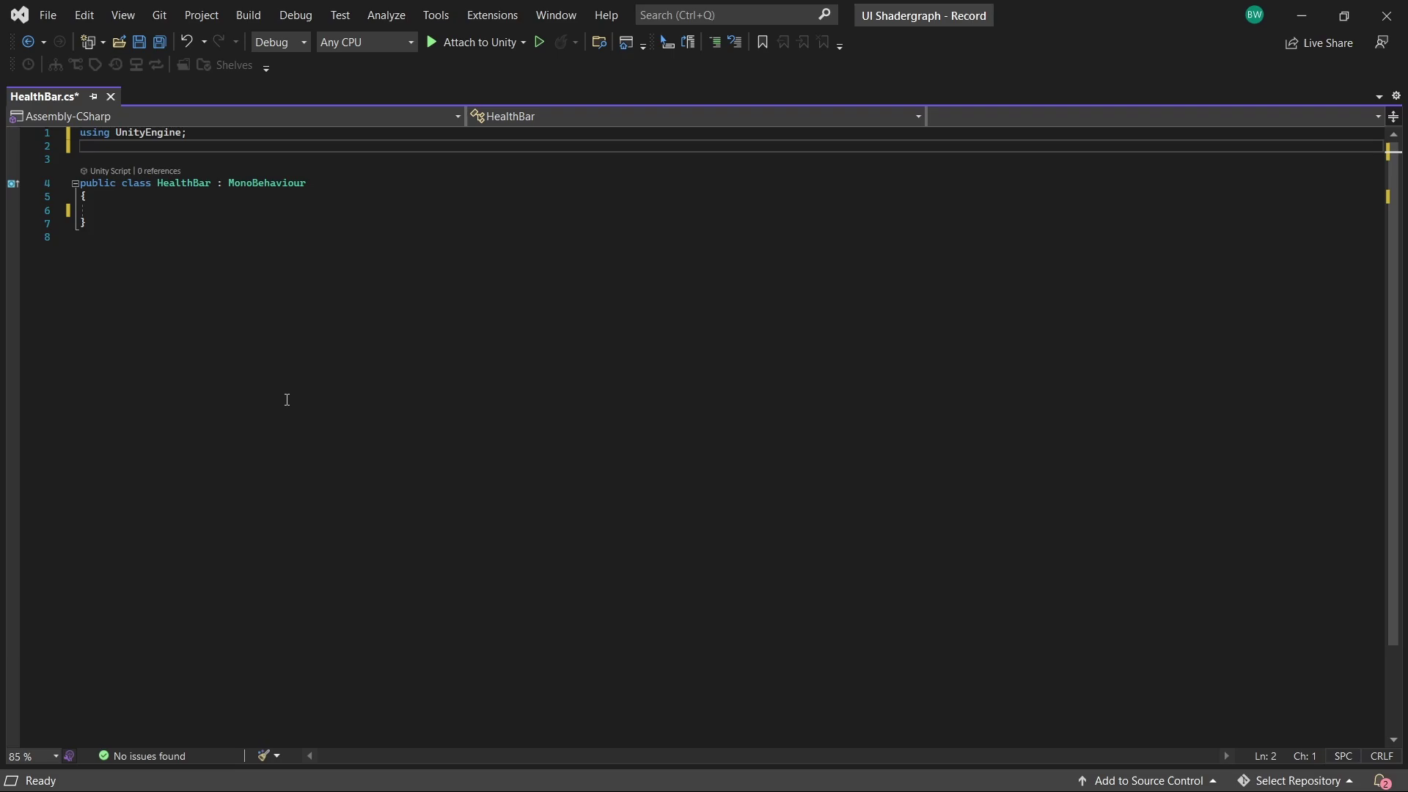
pyautogui.write('using UnityEngine.UI;')
pyautogui.press('Return')
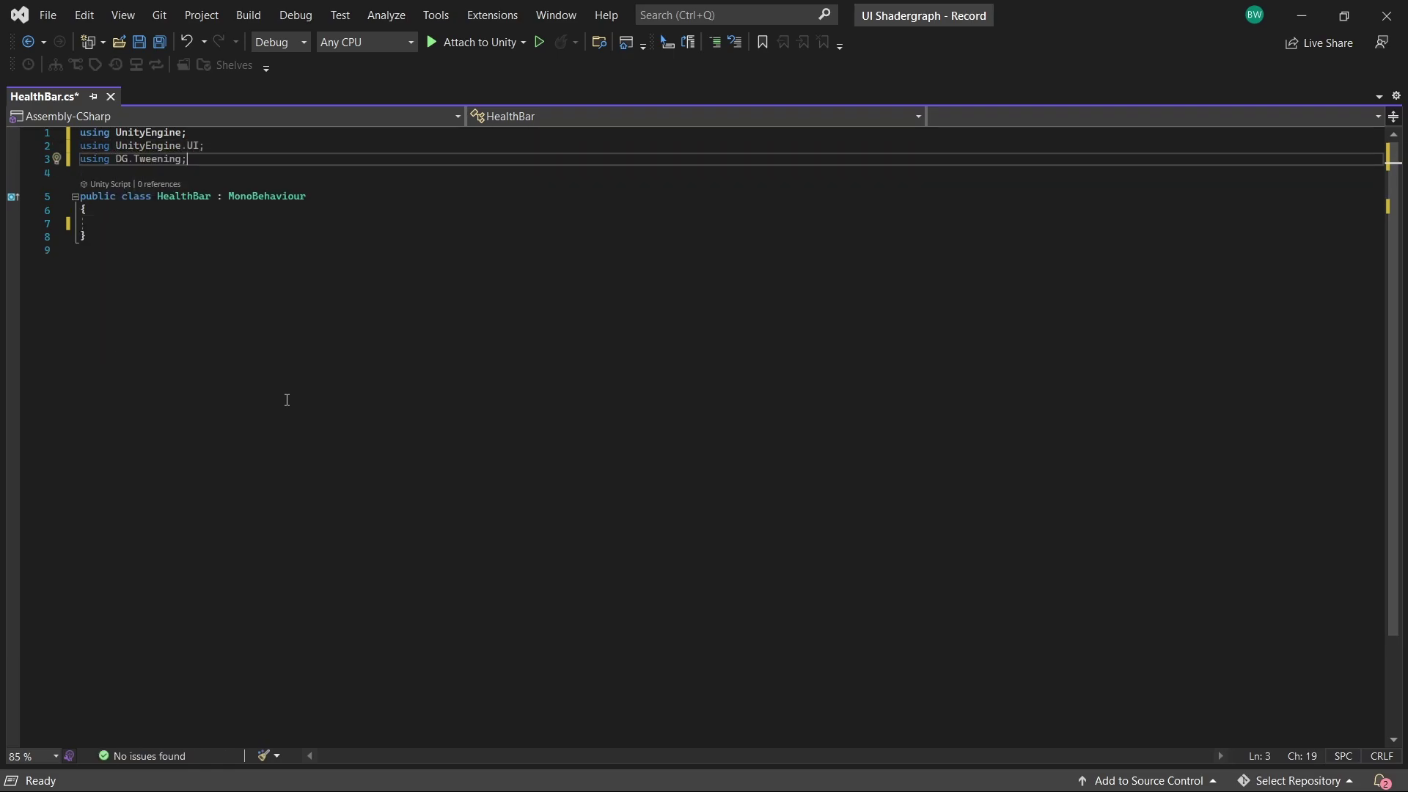
pyautogui.press('Return')
pyautogui.write('u')
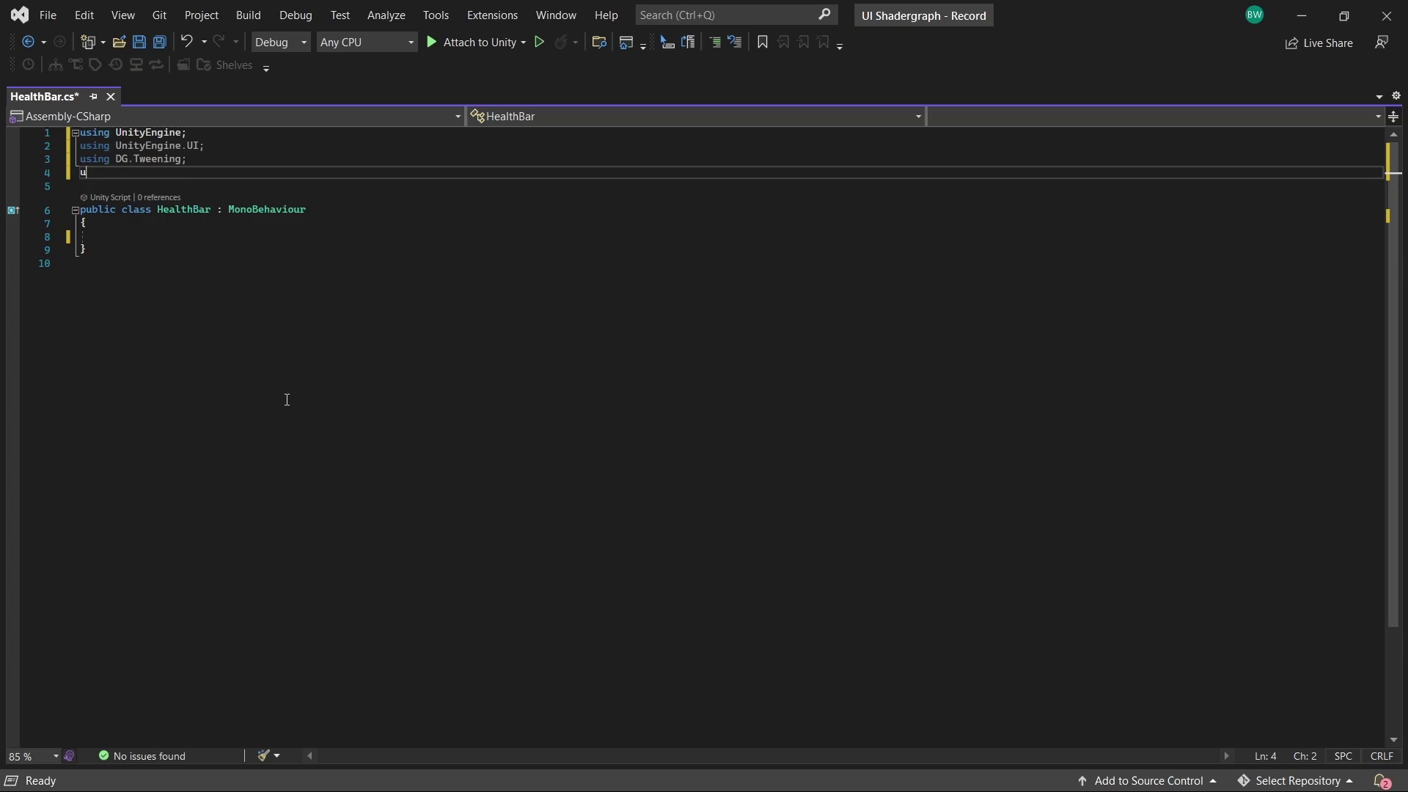
pyautogui.write('sing UnityEngine.InputSystem;')
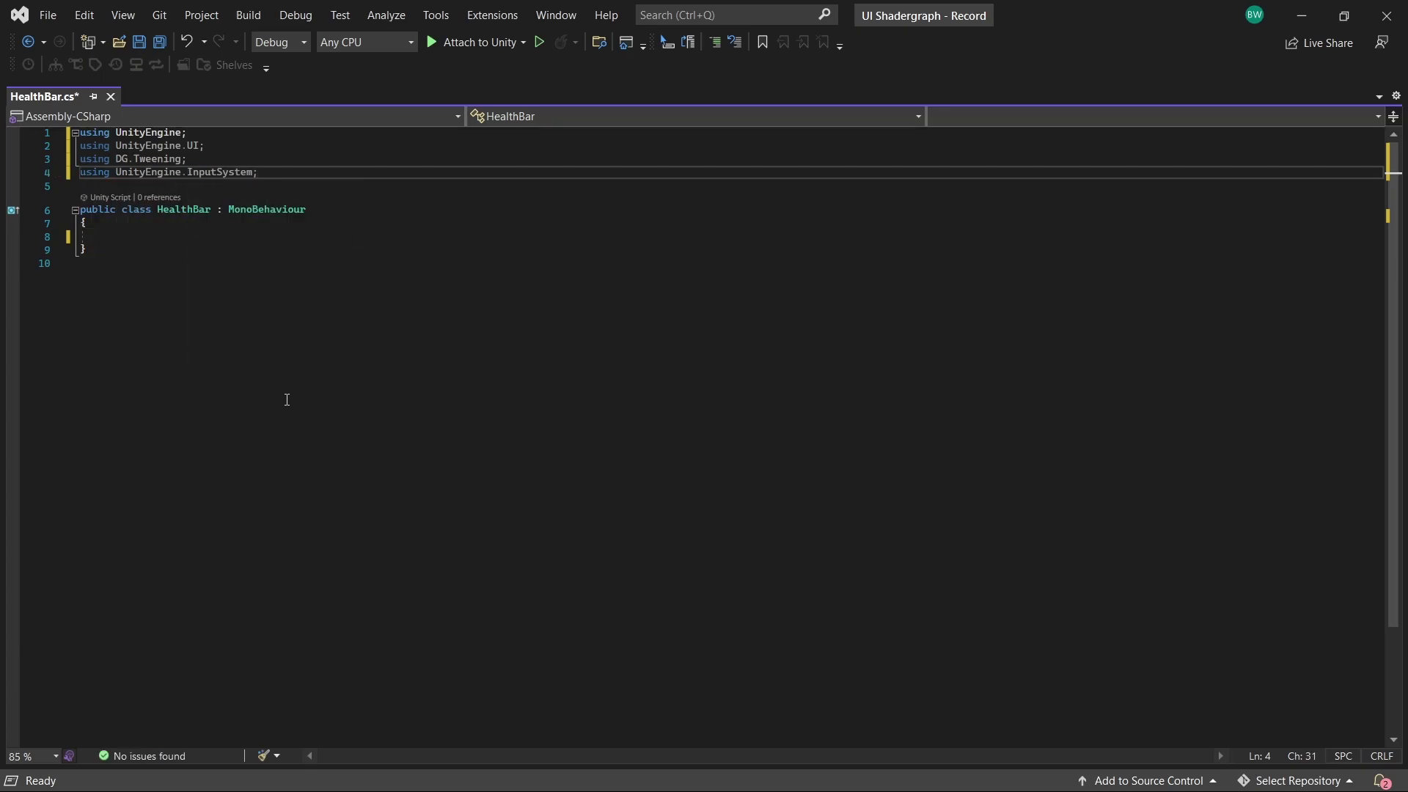
# Step: Declare serialized fill and trailing Image fields, a trail delay, _maxHealth, and private _currentHealth
pyautogui.press('Down')
pyautogui.press('Down')
pyautogui.press('Down')
pyautogui.press('Down')
pyautogui.write('[SerializeField] ')
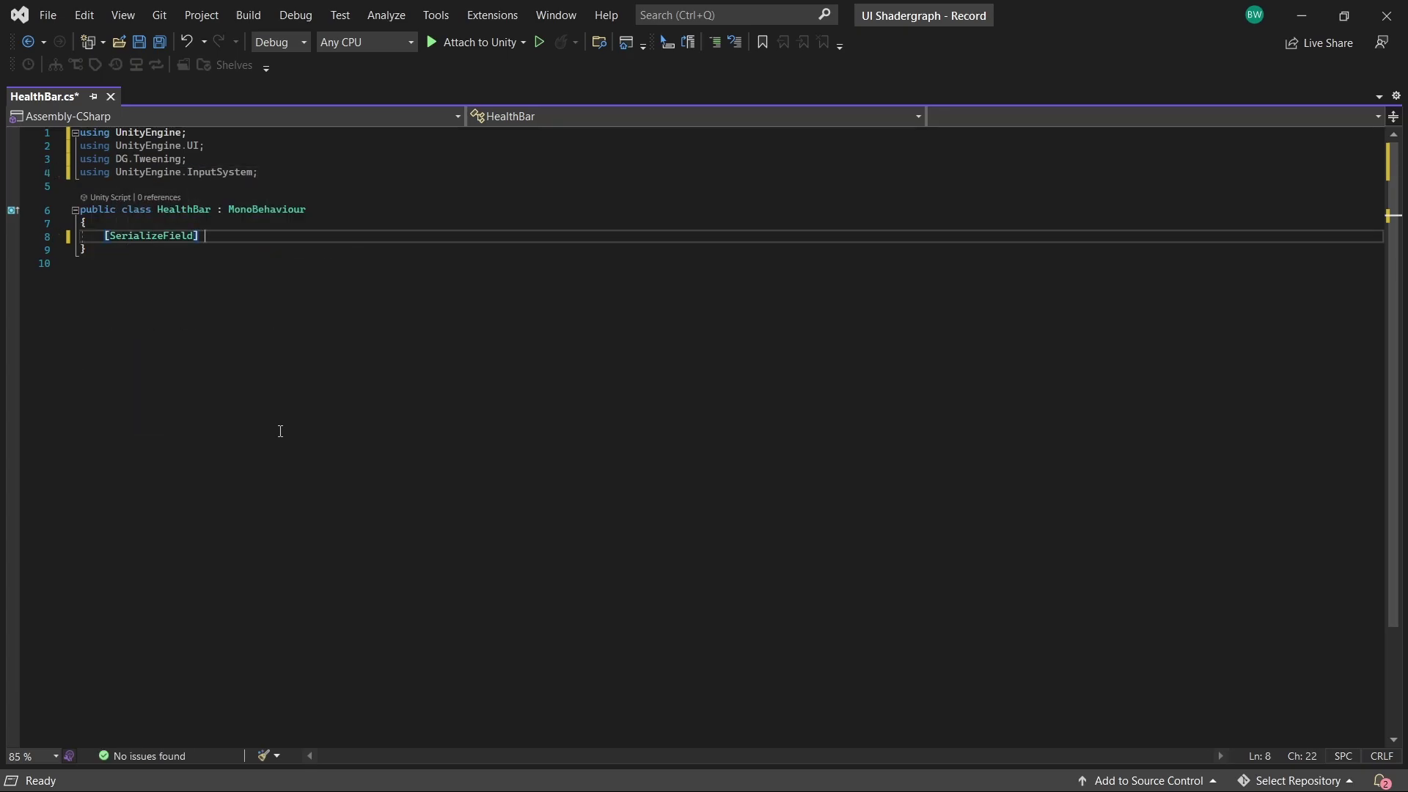
pyautogui.write('private Image _')
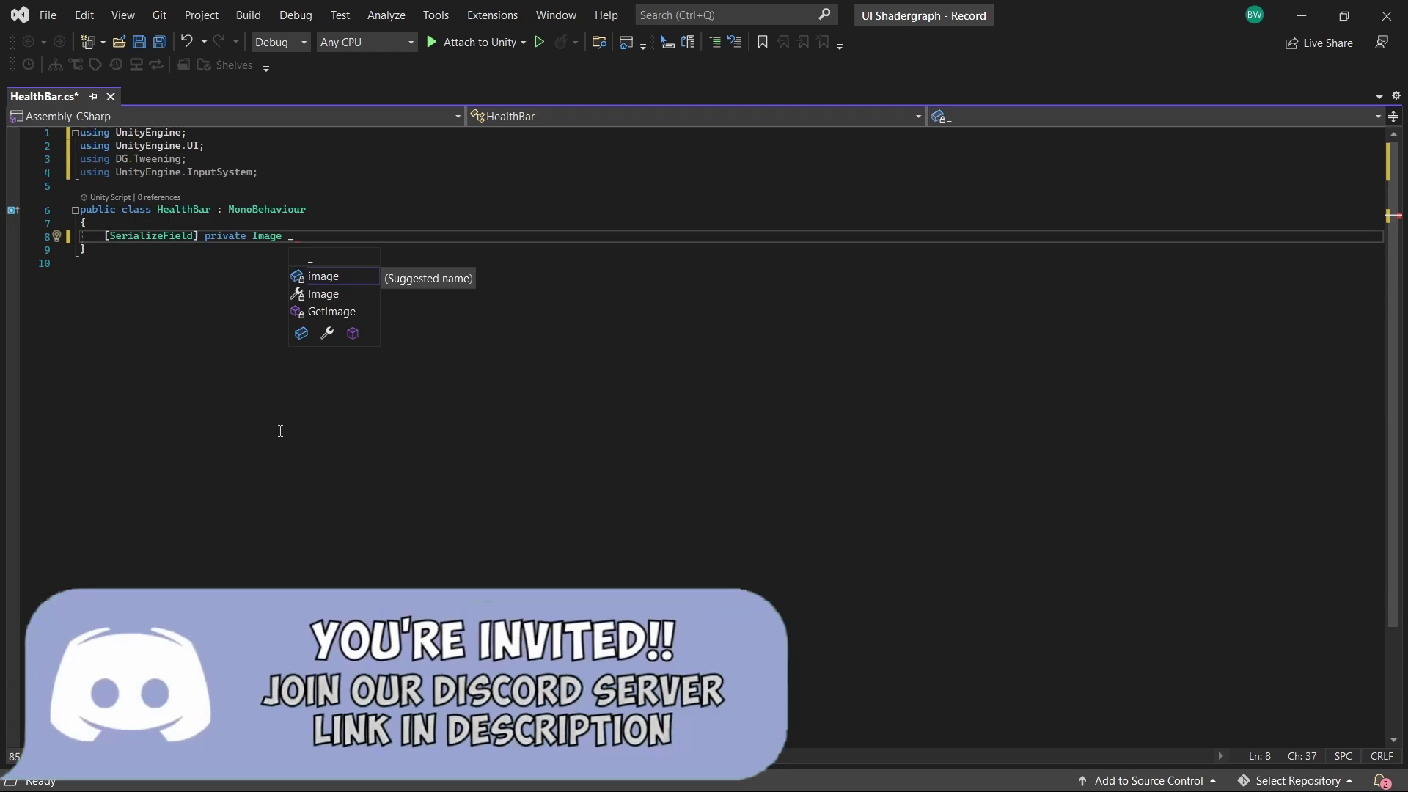
pyautogui.write('healthBarFillImage;')
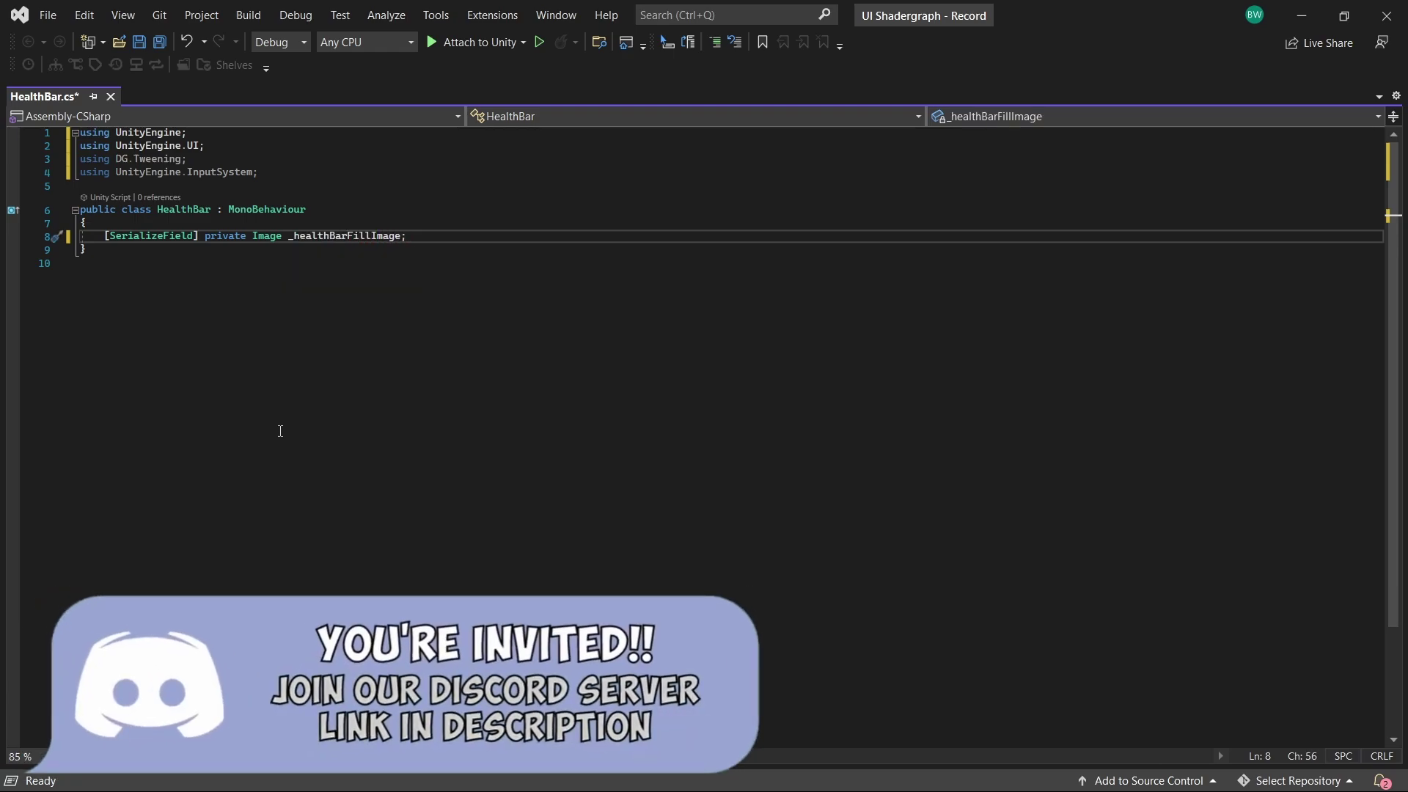
pyautogui.press('Return')
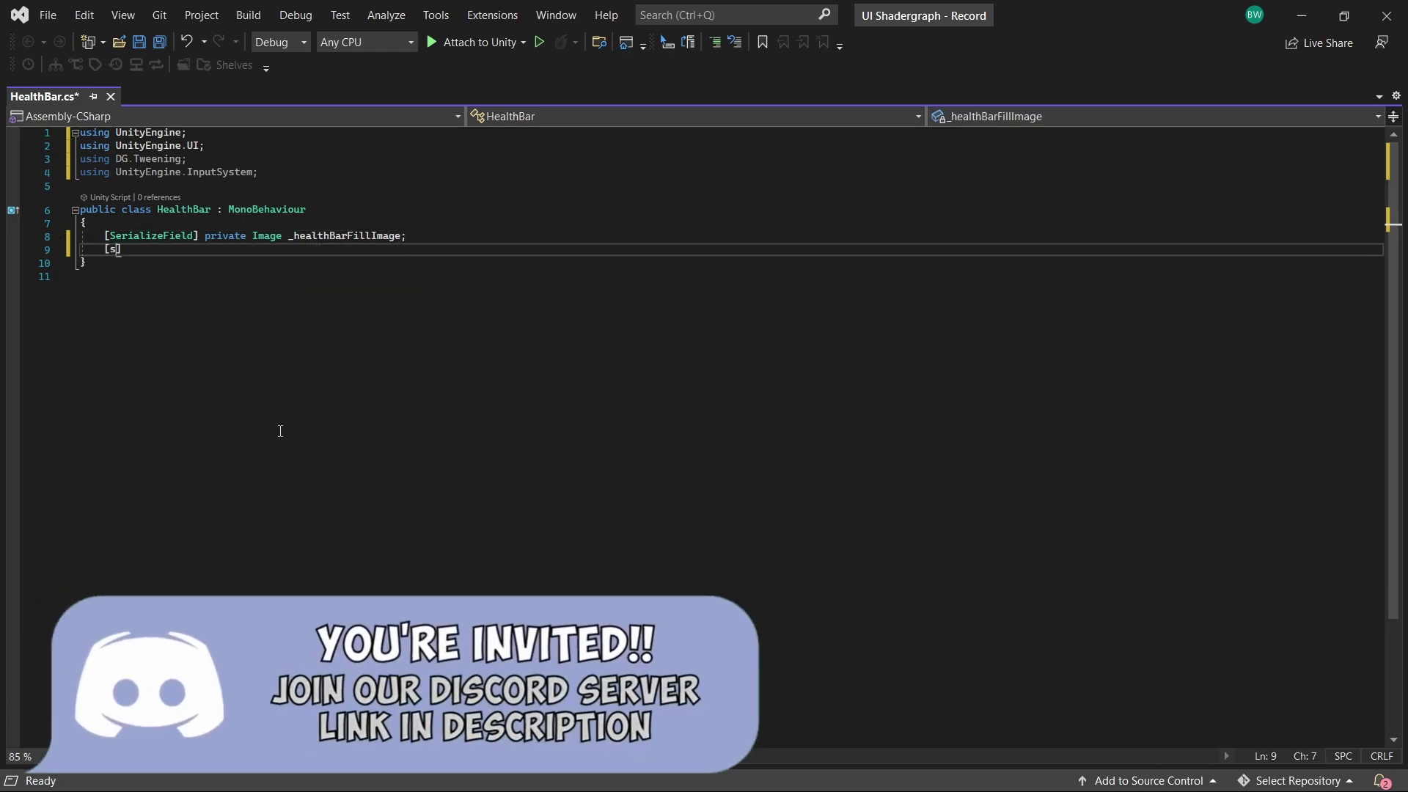
pyautogui.write('_healthBarTrailingFillImage;')
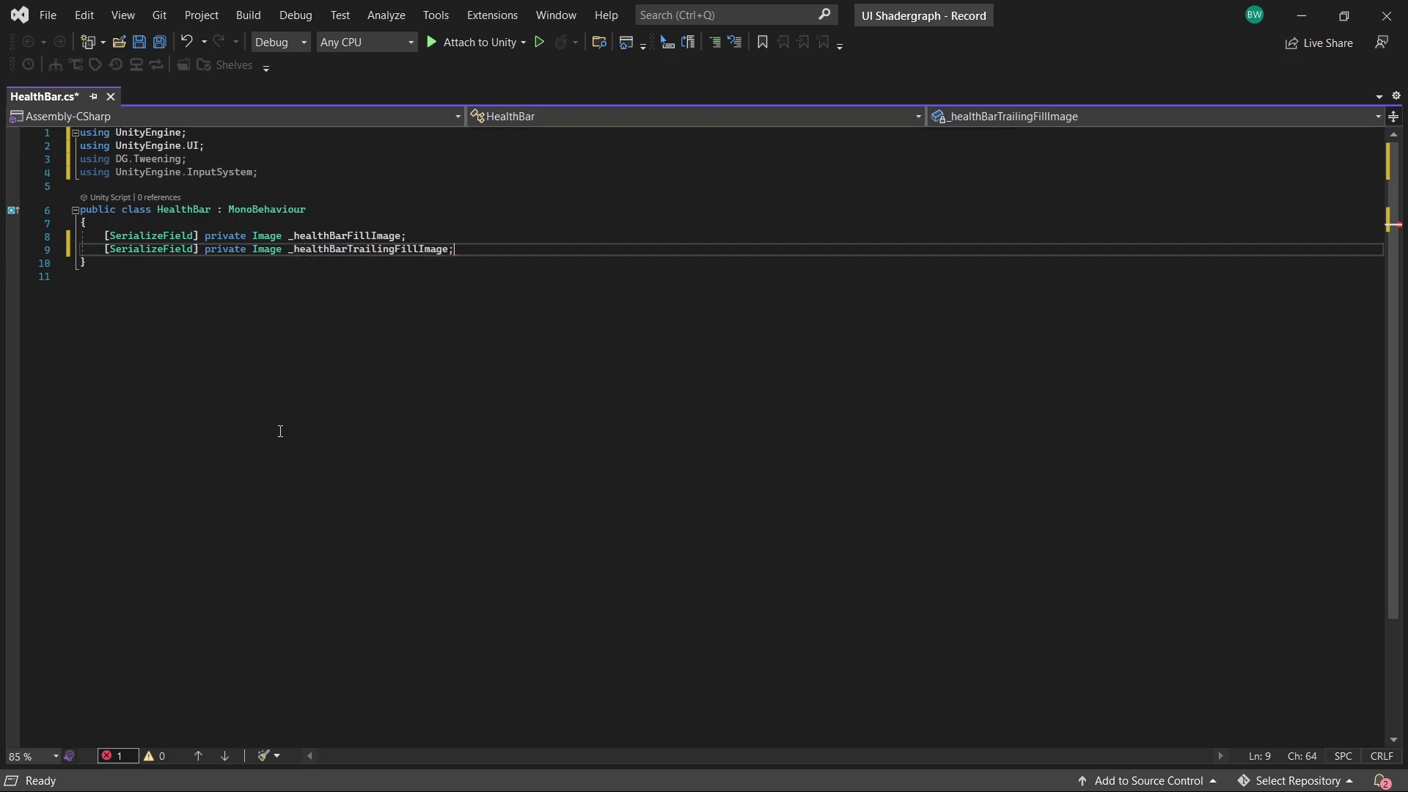
pyautogui.press('Return')
pyautogui.write('[SerializeField] private float _trailDelay = 0.4f;')
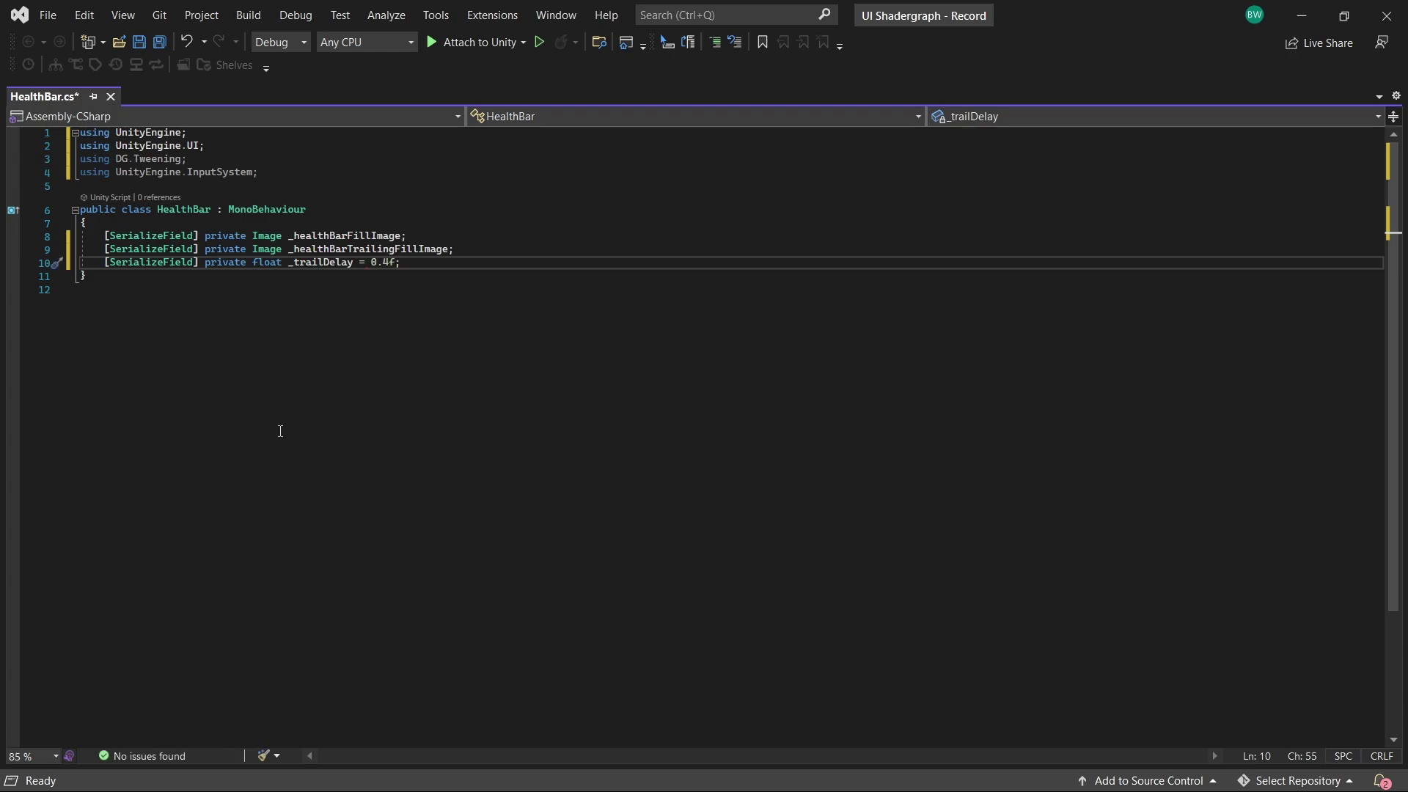
pyautogui.press('Return')
pyautogui.press('Return')
pyautogui.write('[SerializeField] ')
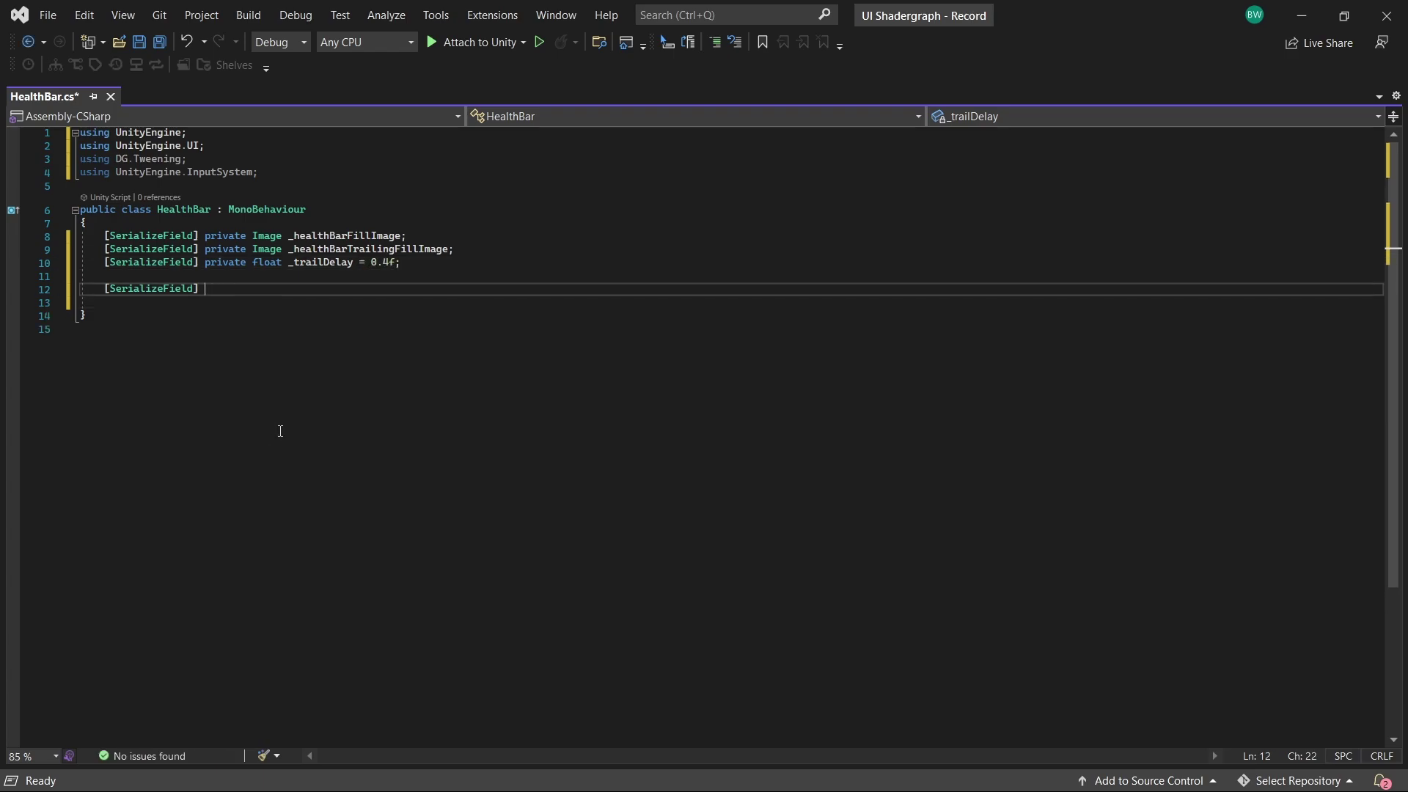
pyautogui.write('private float _maxHealth')
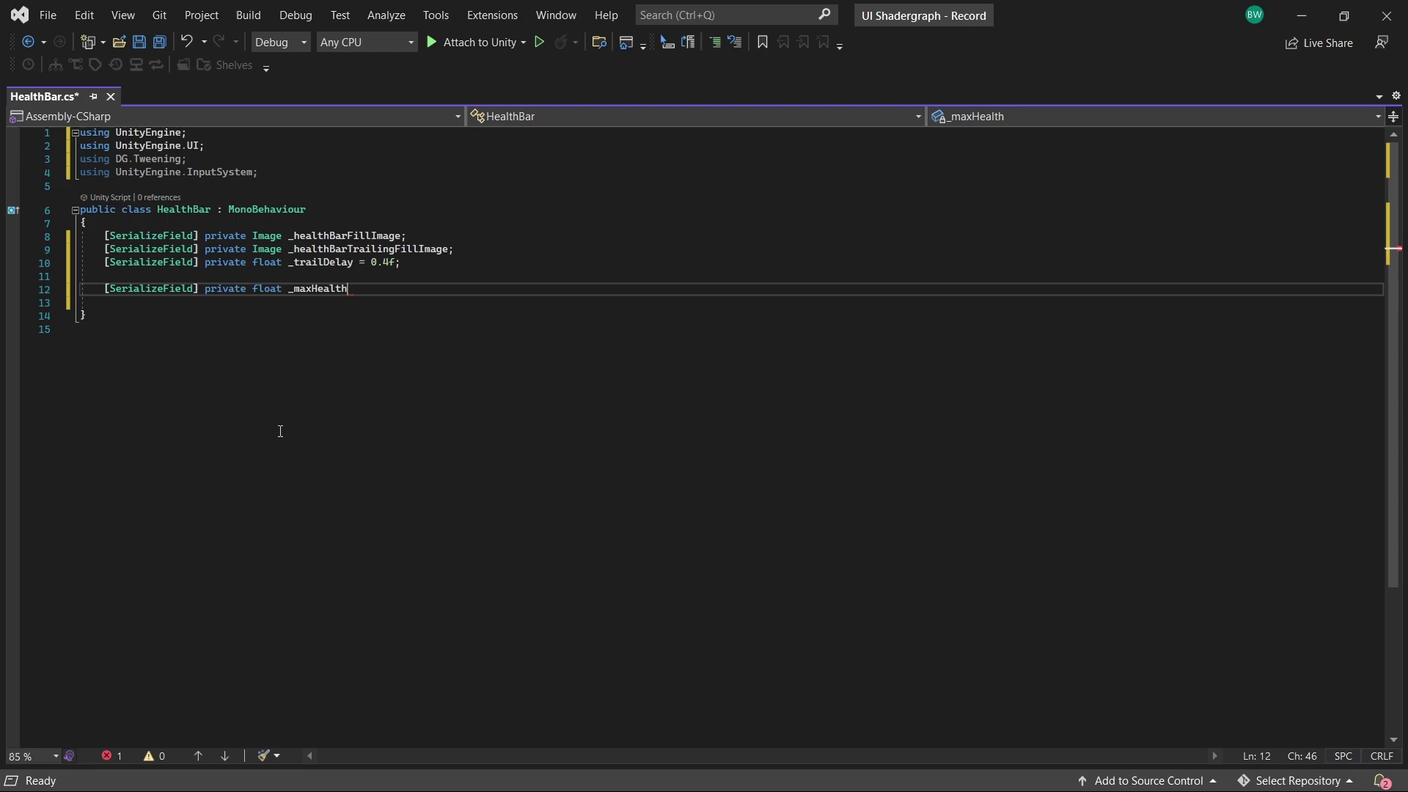
pyautogui.press('Return')
pyautogui.press('Return')
pyautogui.write('private float _currentHealth;')
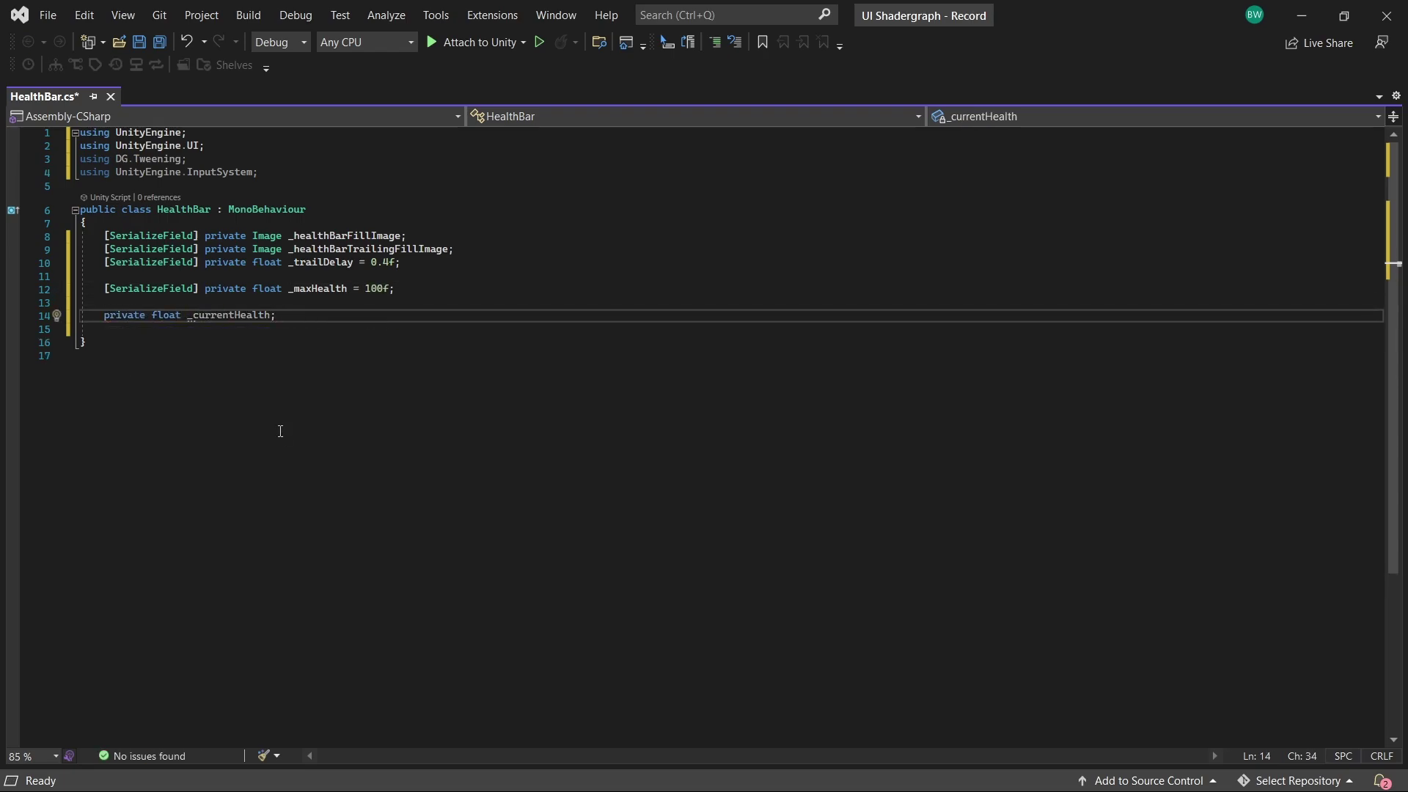
# Step: Add an Awake method that sets _currentHealth to _maxHealth
pyautogui.press('Return')
pyautogui.press('Return')
pyautogui.write('awa')
pyautogui.press('Tab')
pyautogui.write('_currentHealth')
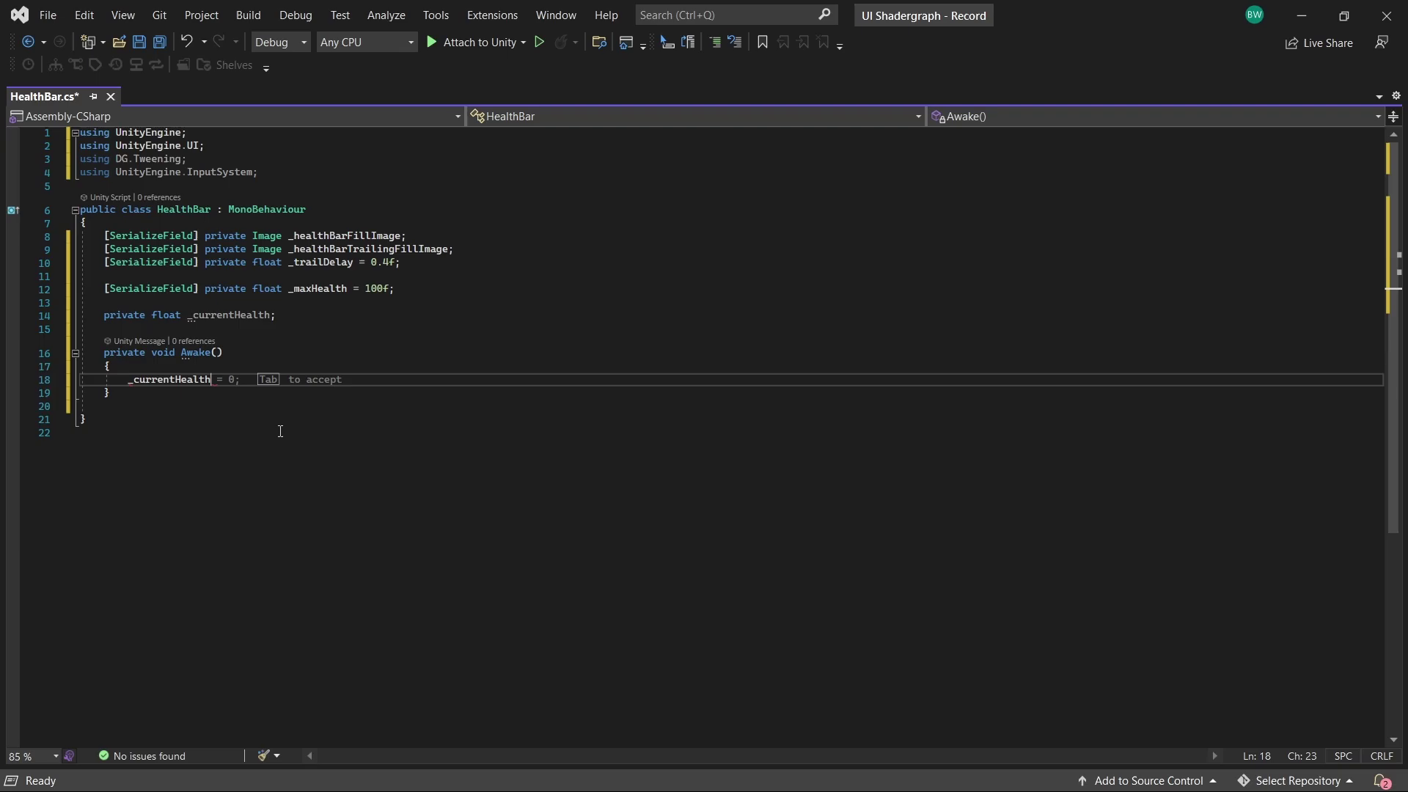
pyautogui.write(' = _maxHealth;')
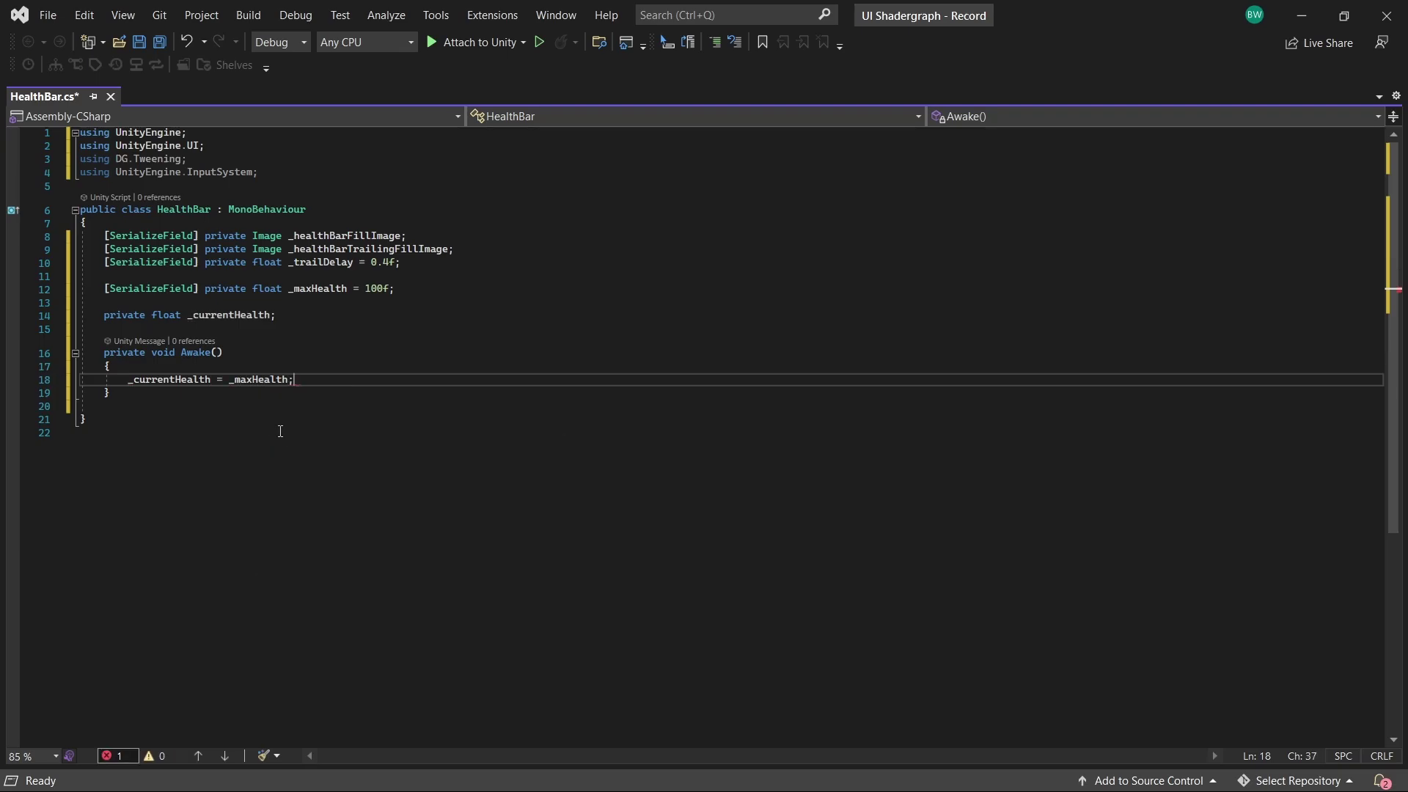
# Step: Add an Update method calling DrainHealthBar() when the space key was pressed this frame
pyautogui.press('Down')
pyautogui.press('Down')
pyautogui.press('Return')
pyautogui.write('upd')
pyautogui.press('Tab')
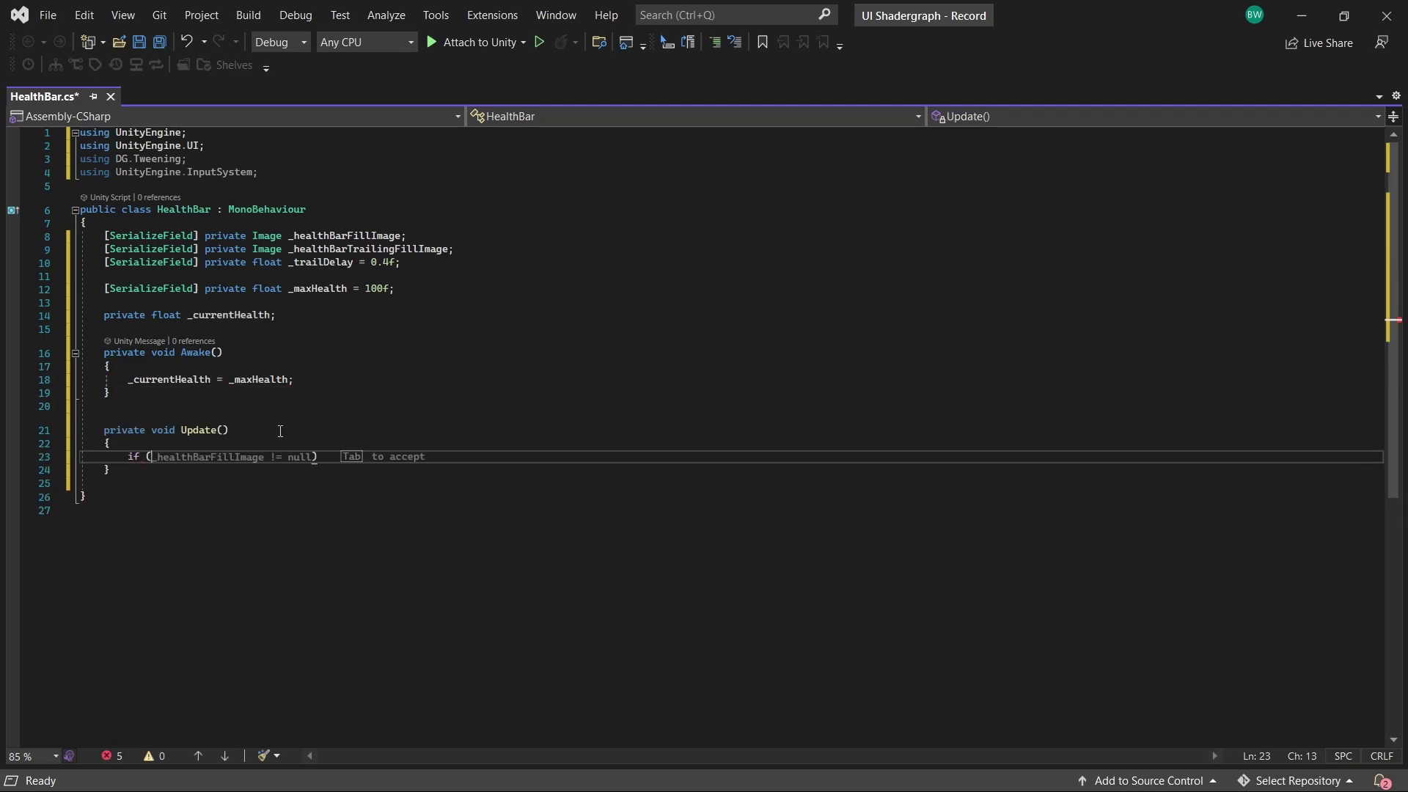
pyautogui.write('Keyboard.current')
pyautogui.write('.spaceKey.wasPressedThisFrame)')
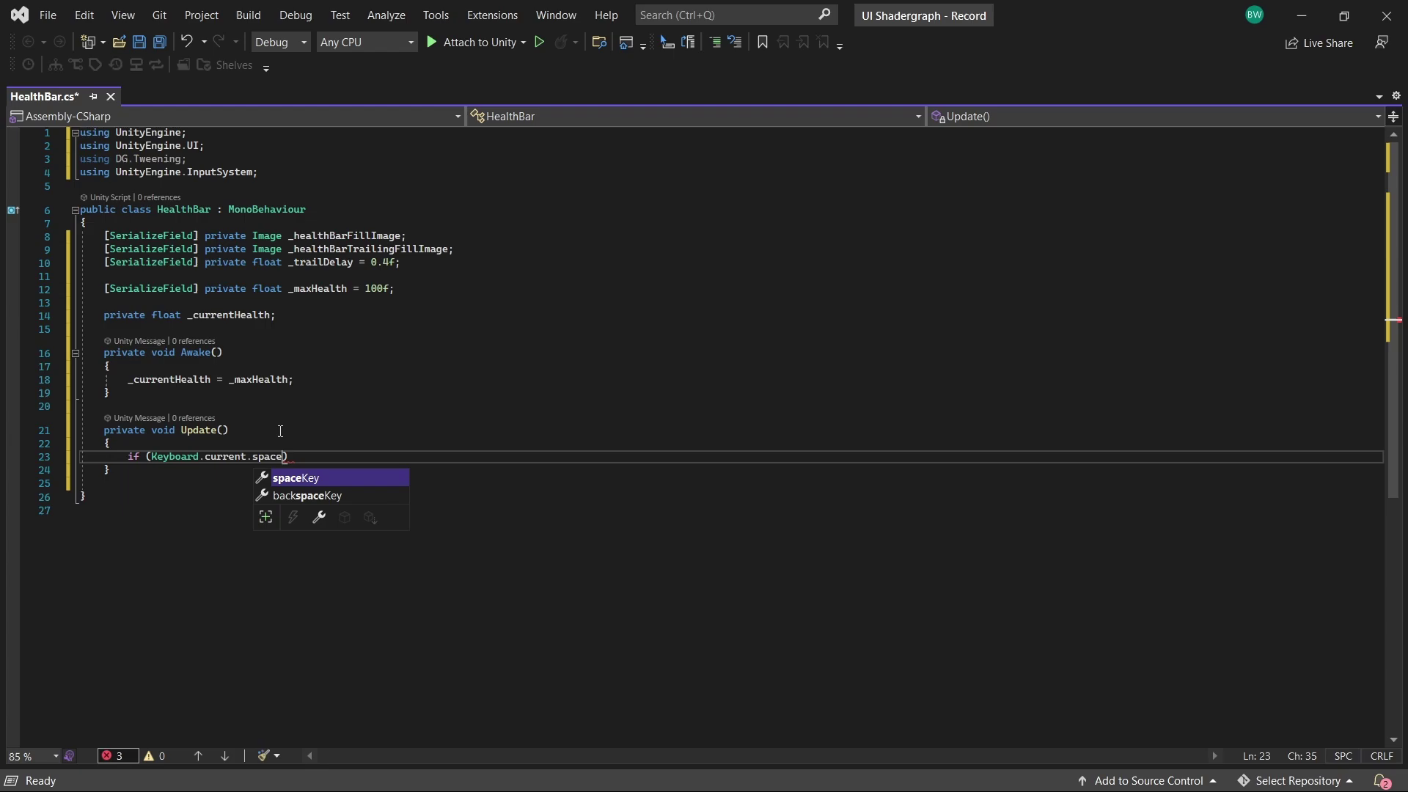
pyautogui.press('Return')
pyautogui.write('{')
pyautogui.press('Return')
pyautogui.write('DrainHe')
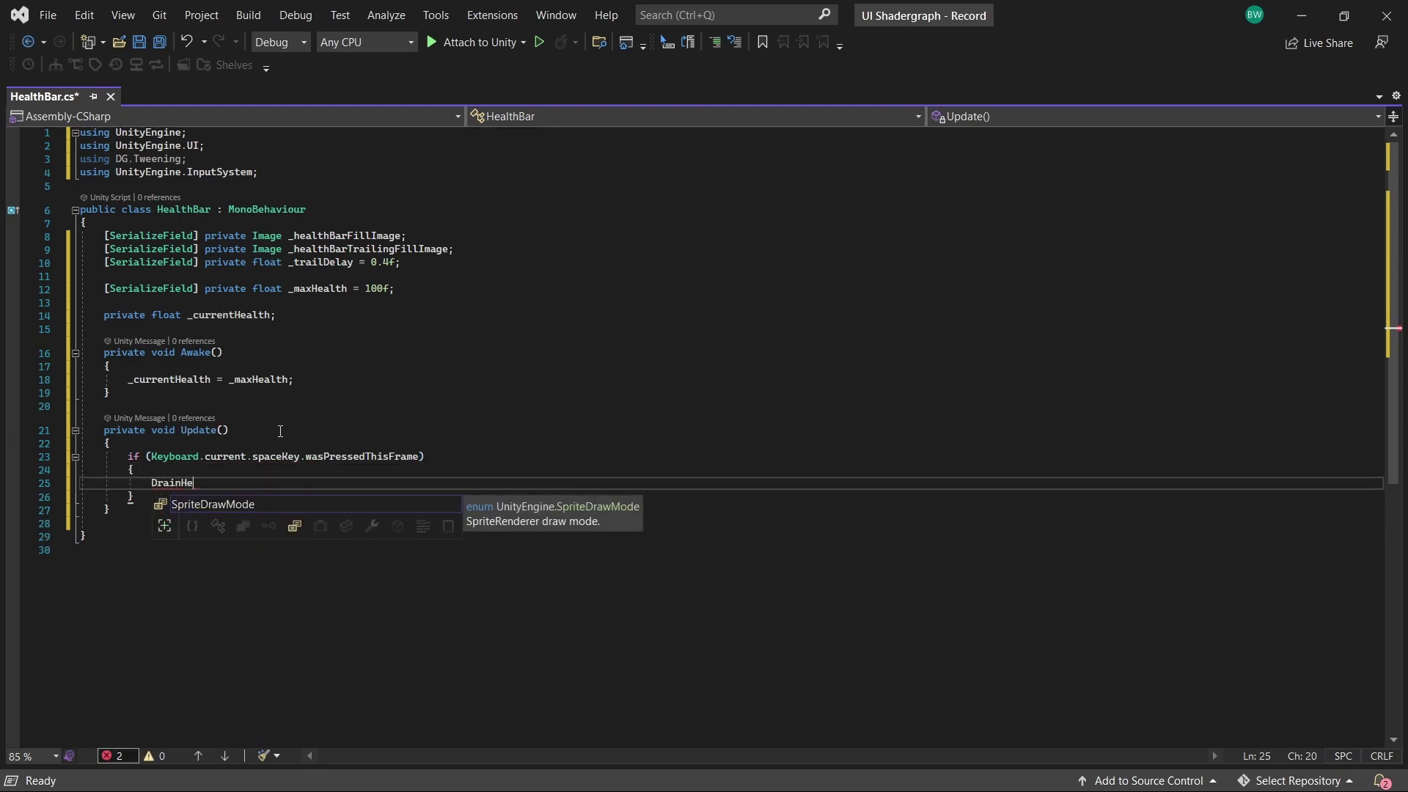
pyautogui.write('althBar();')
# Step: Declare an empty private DrainHealthBar() method
pyautogui.press('Down')
pyautogui.press('Down')
pyautogui.press('Return')
pyautogui.press('Return')
pyautogui.write('pri')
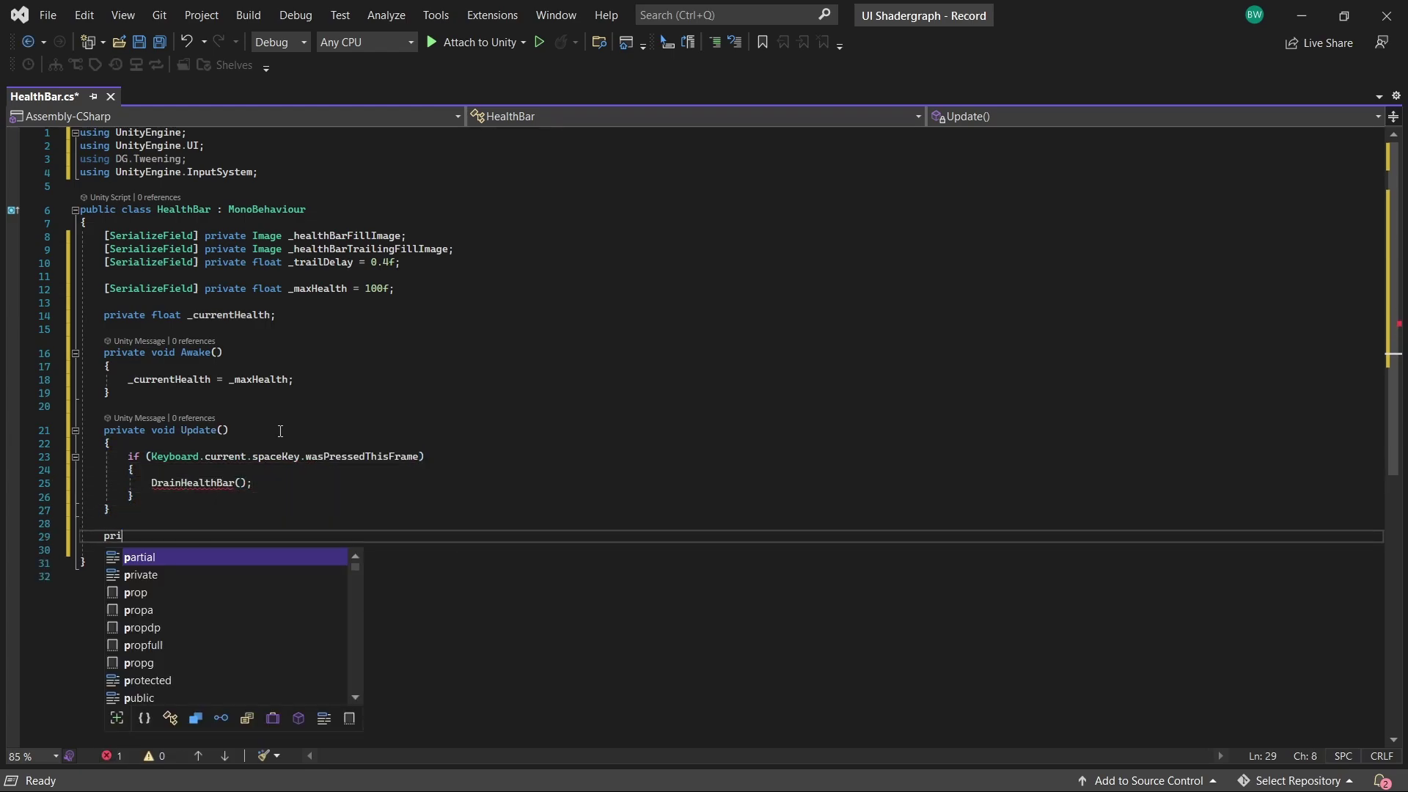
pyautogui.write('vate void DrainHealthBa')
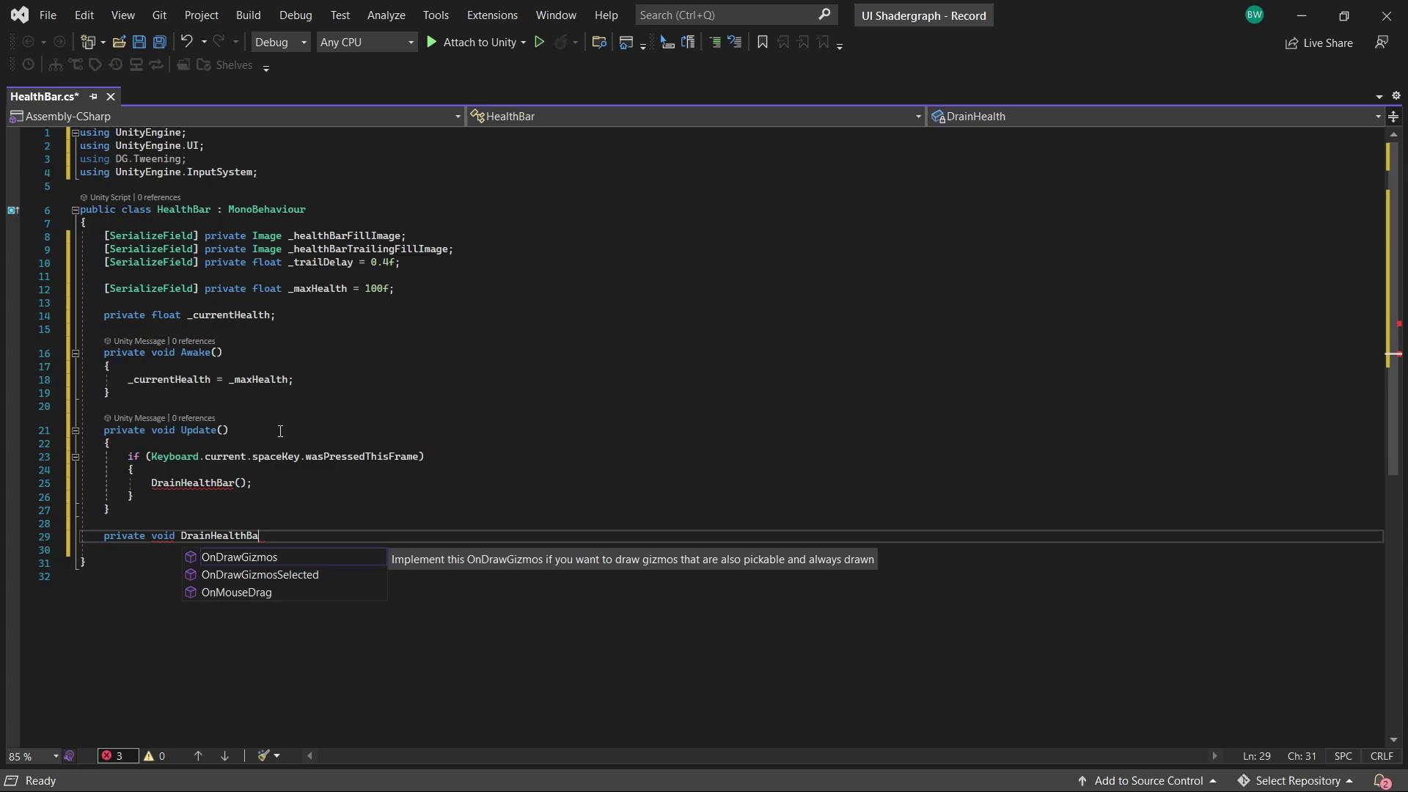
pyautogui.write('r()')
pyautogui.press('Return')
pyautogui.write('{')
pyautogui.press('Return')
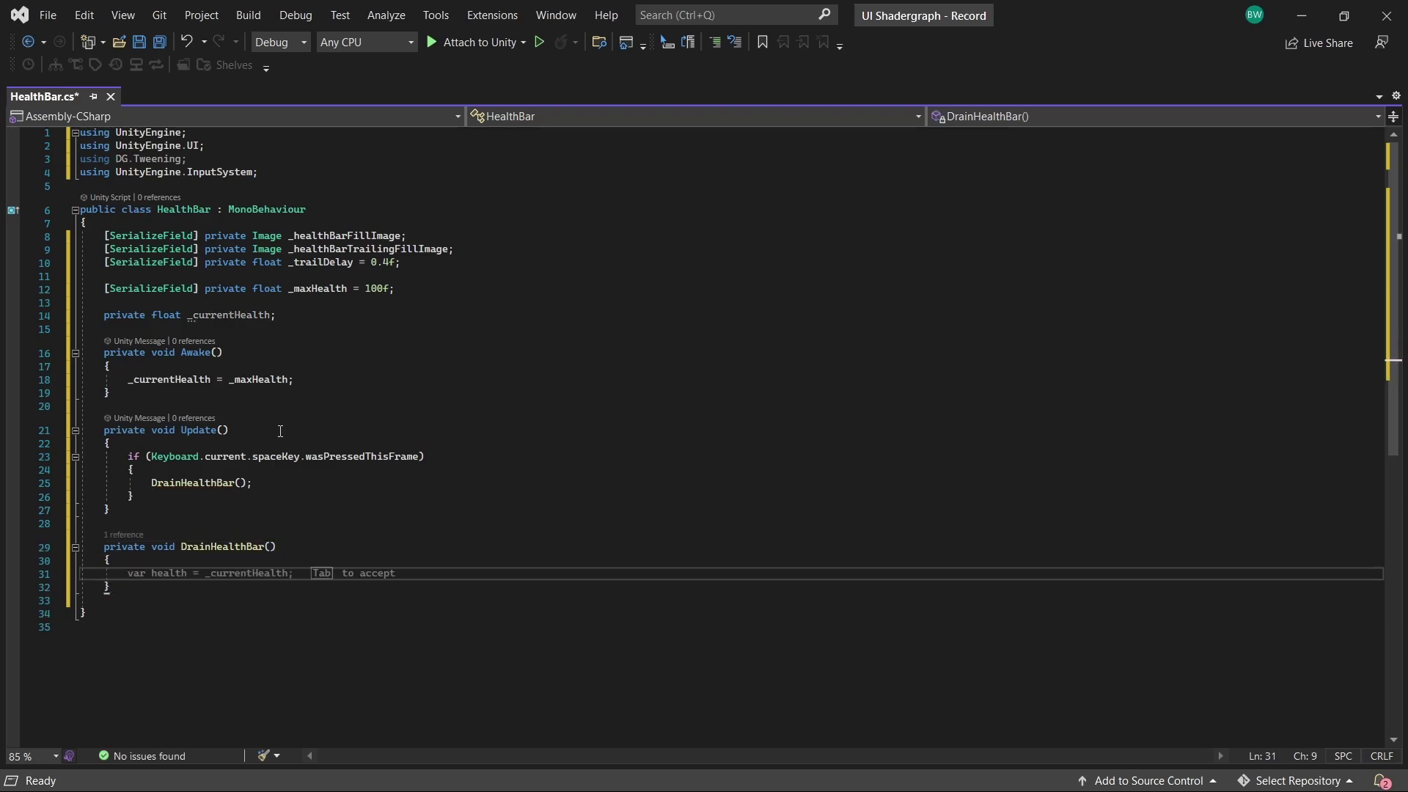
# Step: In DrainHealthBar, lower _currentHealth by 10, compute the health ratio, and create a DOTween Sequence
pyautogui.write('_currentHealth -= 10f;')
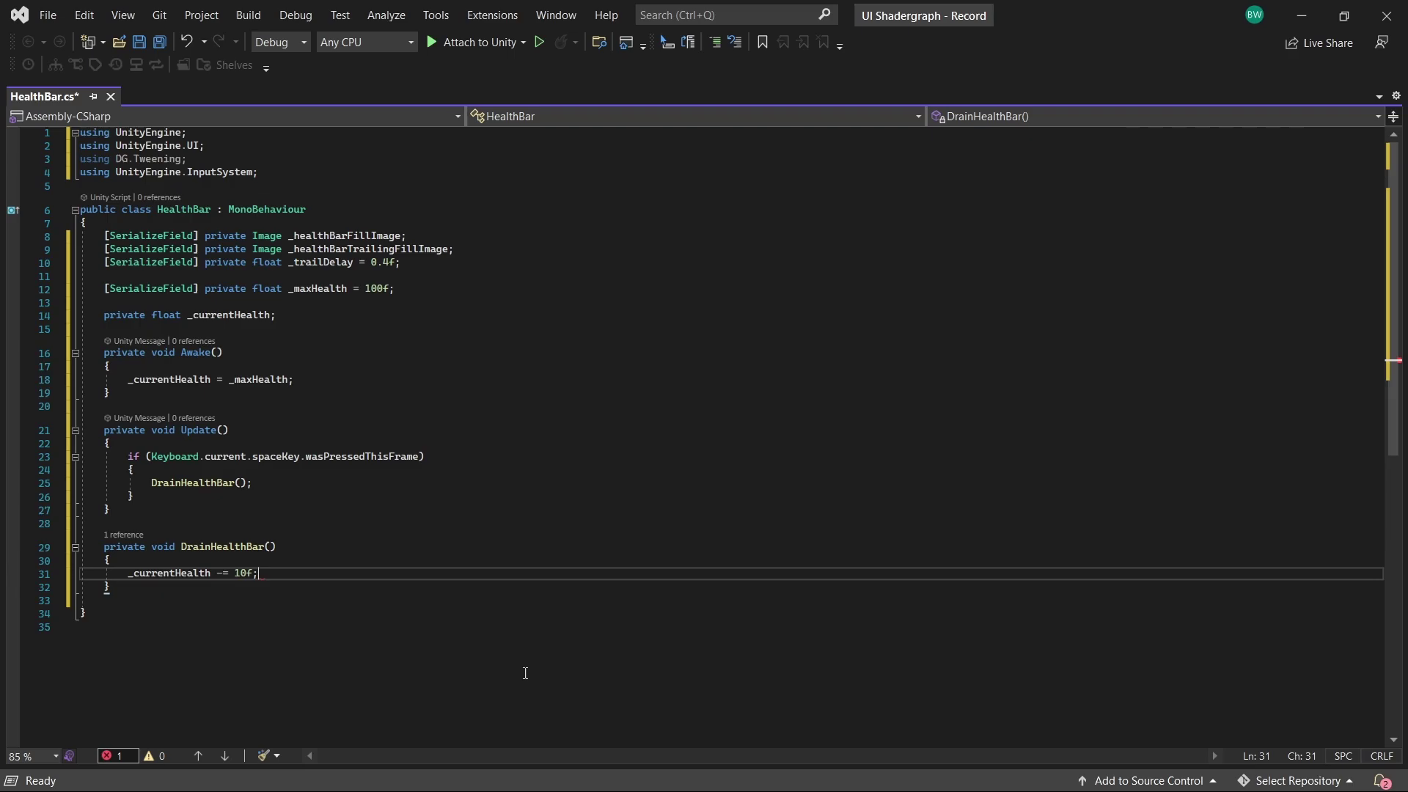
pyautogui.press('Return')
pyautogui.write('float ratio')
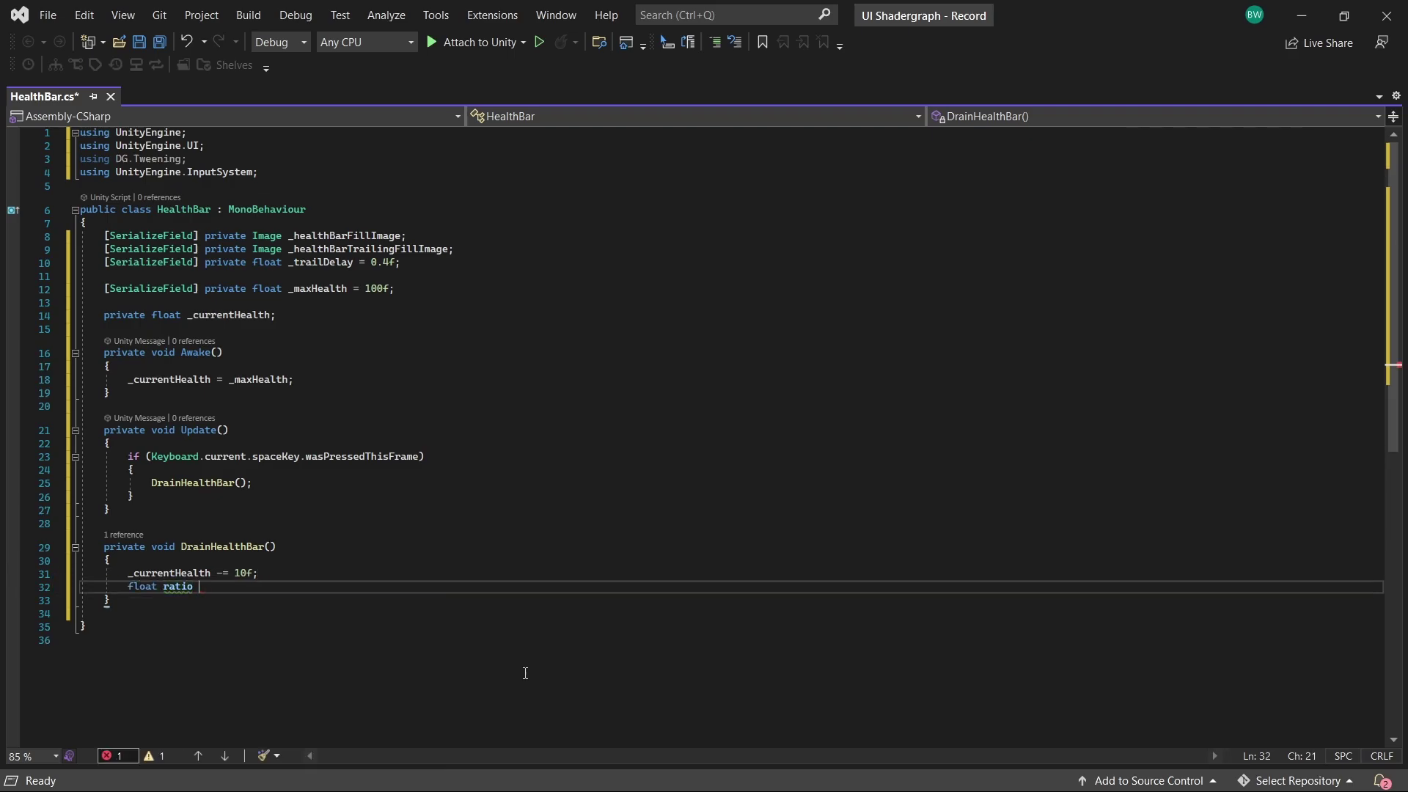
pyautogui.write(' = _currentHealth / ')
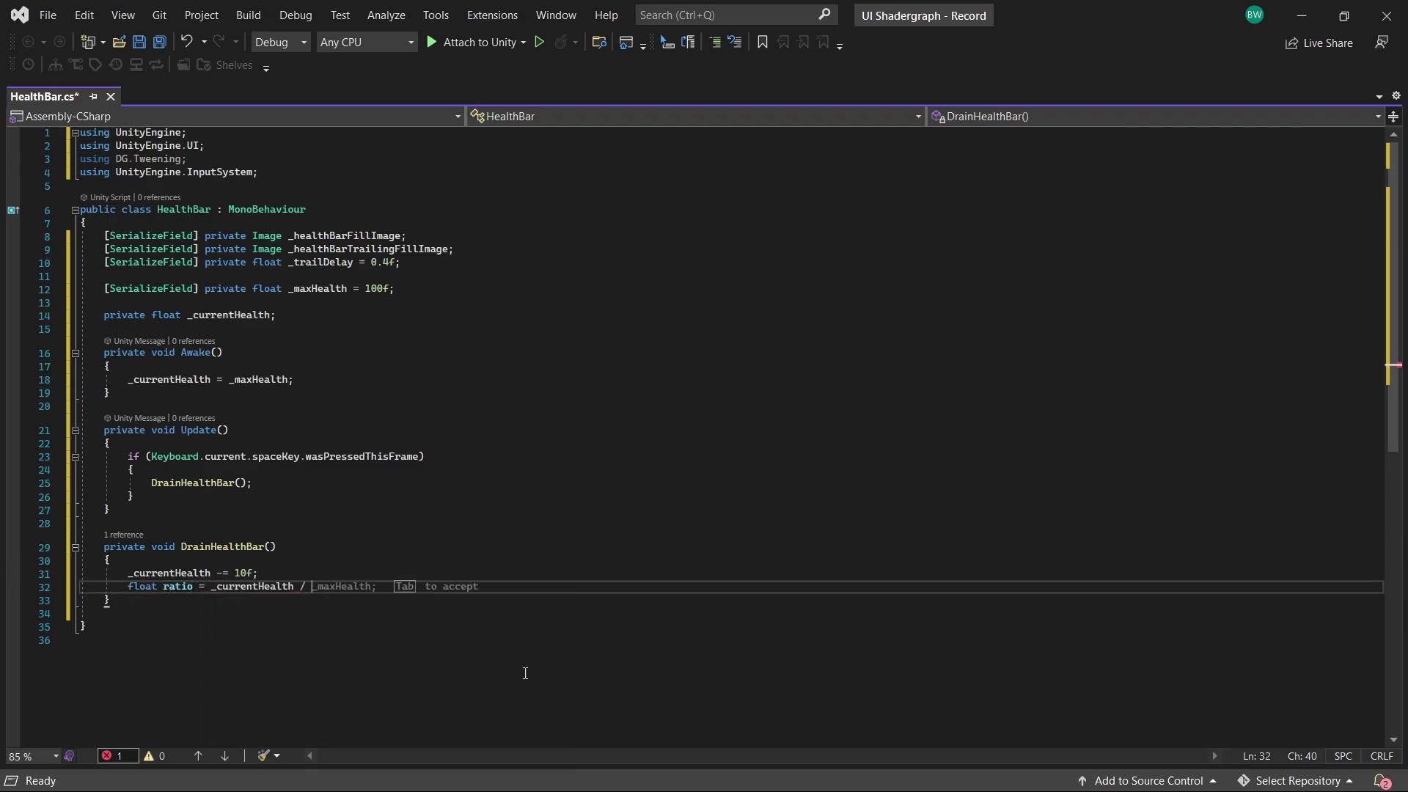
pyautogui.write('_maxHealth;')
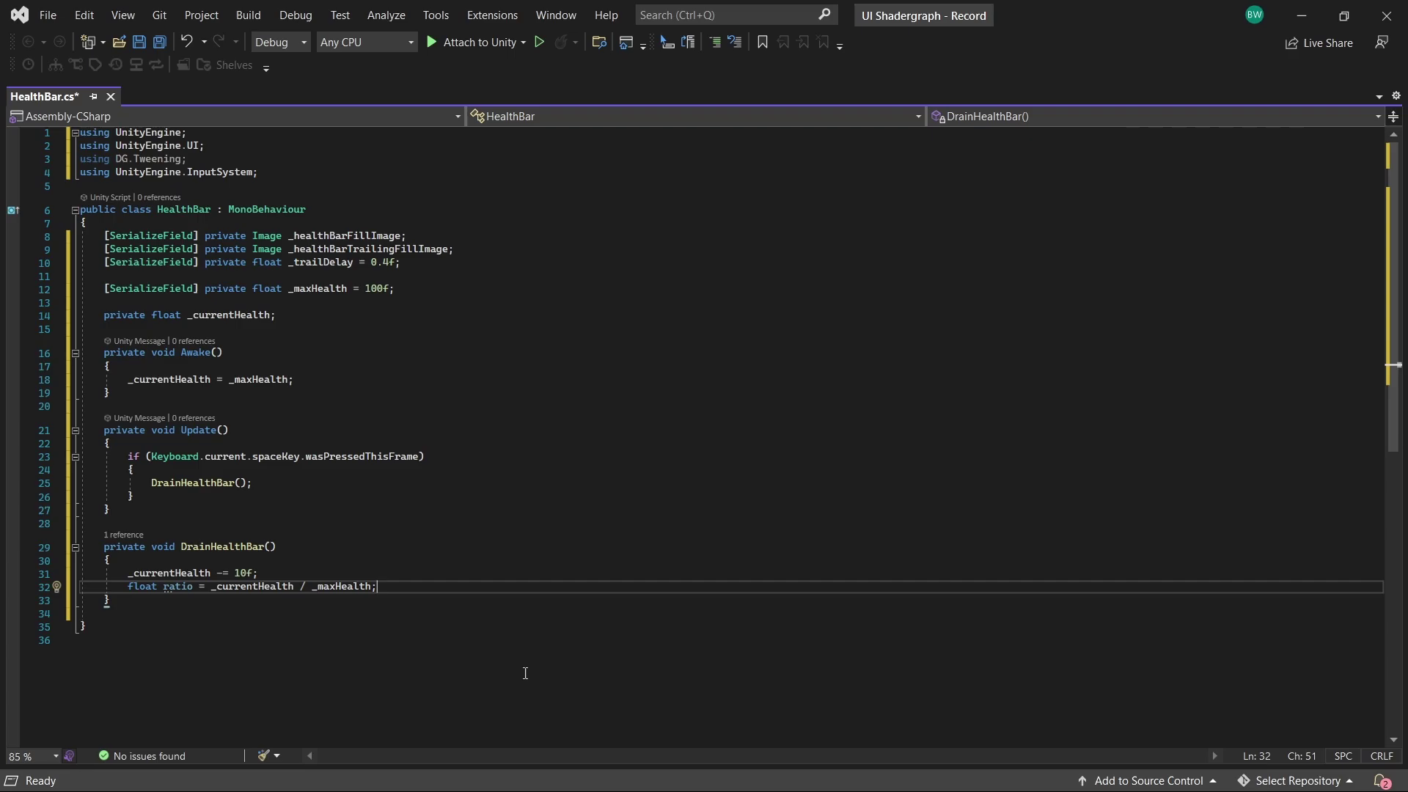
pyautogui.press('Return')
pyautogui.press('Return')
pyautogui.write('Sequence sequence')
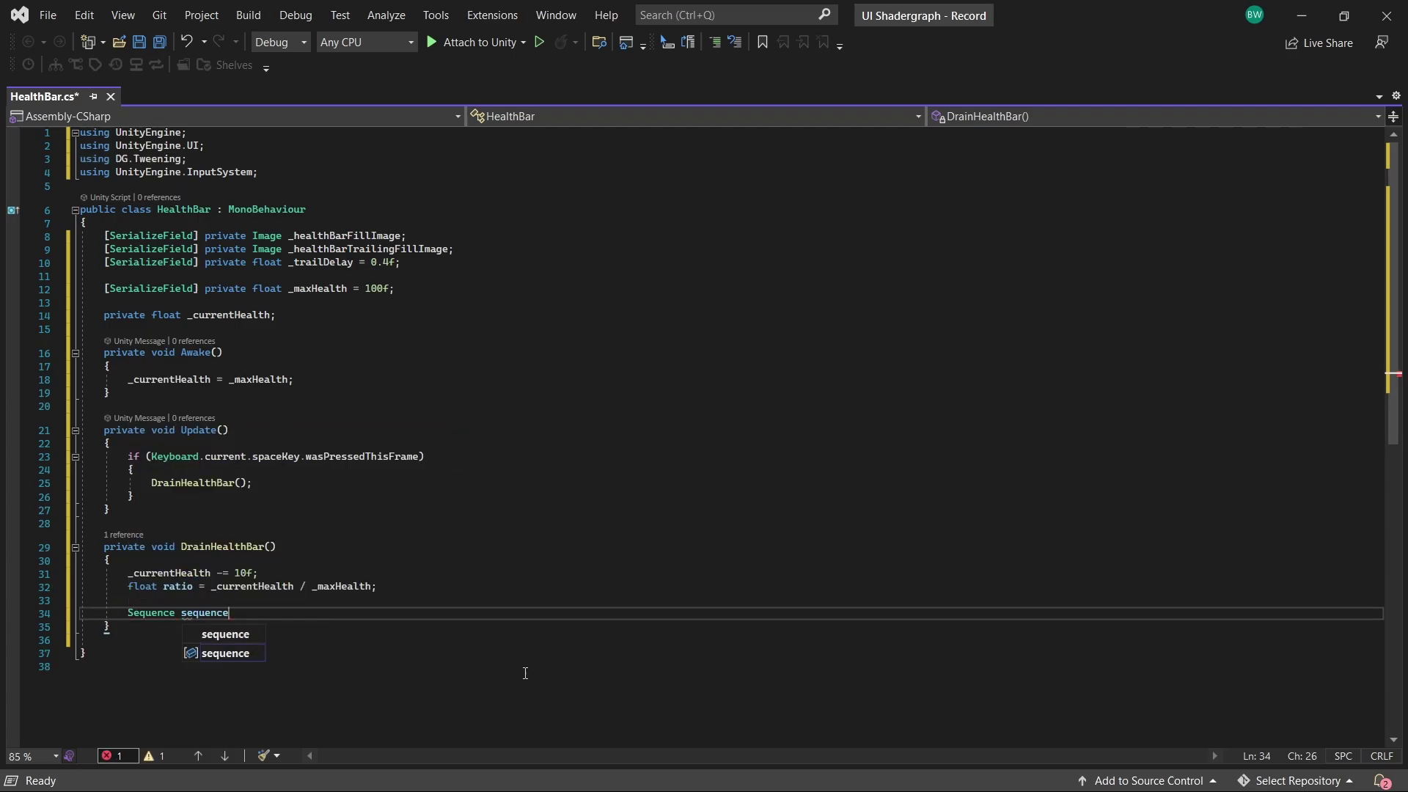
pyautogui.write(' = DOTween.Sequence();')
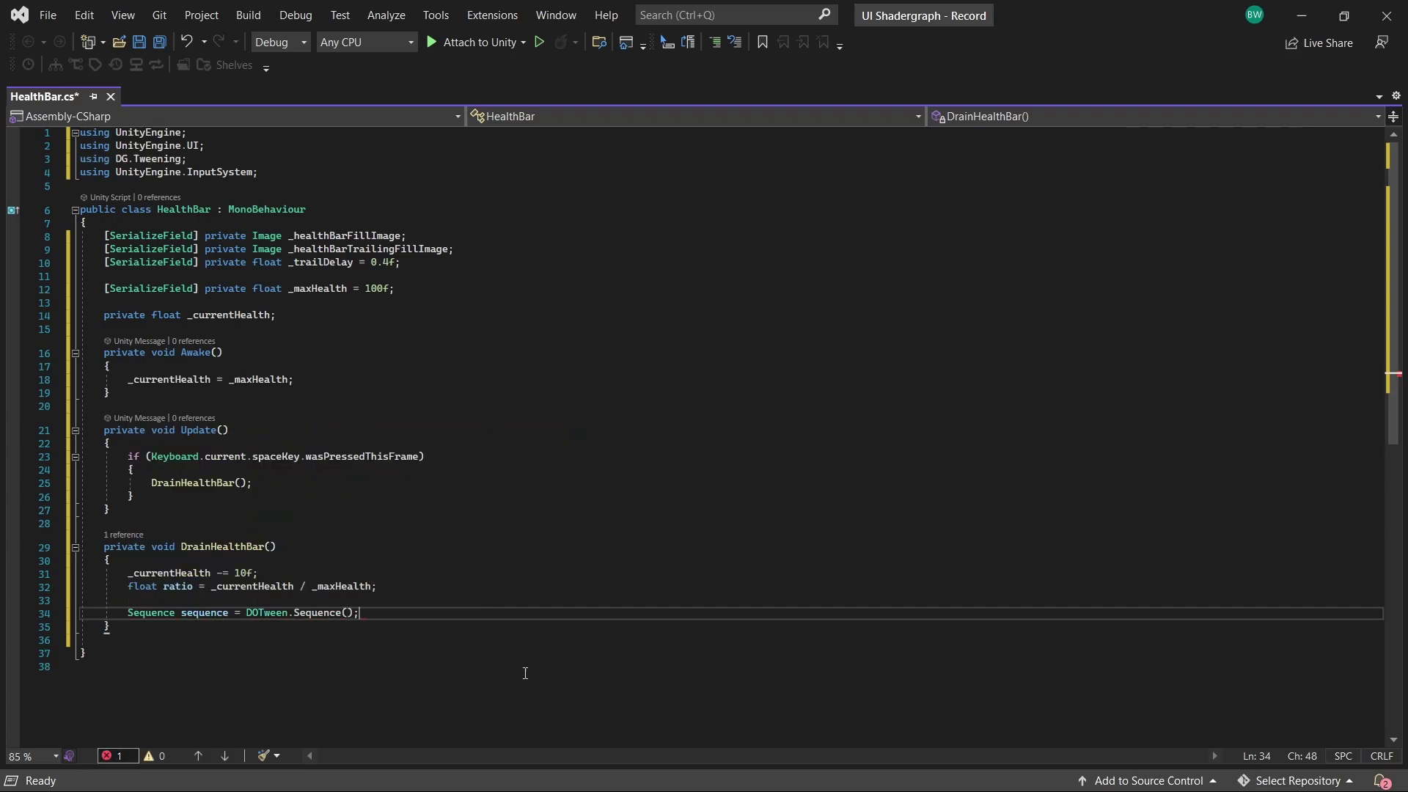
pyautogui.press('Return')
# Step: Append a 0.25s InOutSine fill tween to the ratio, then a _trailDelay interval
pyautogui.write('sequence.Append(_healthBarFillImage.')
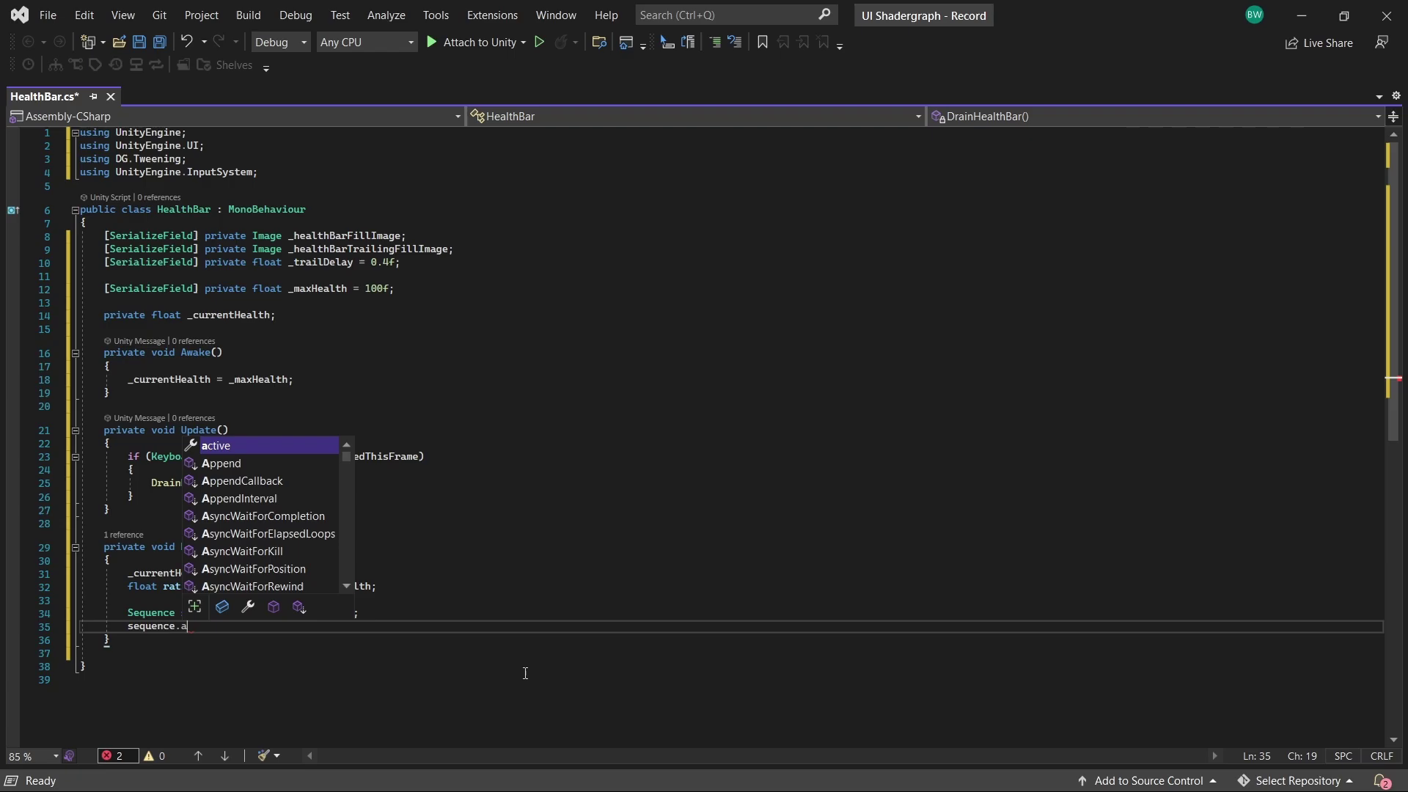
pyautogui.write('DOFillAmount(ratio, 0.')
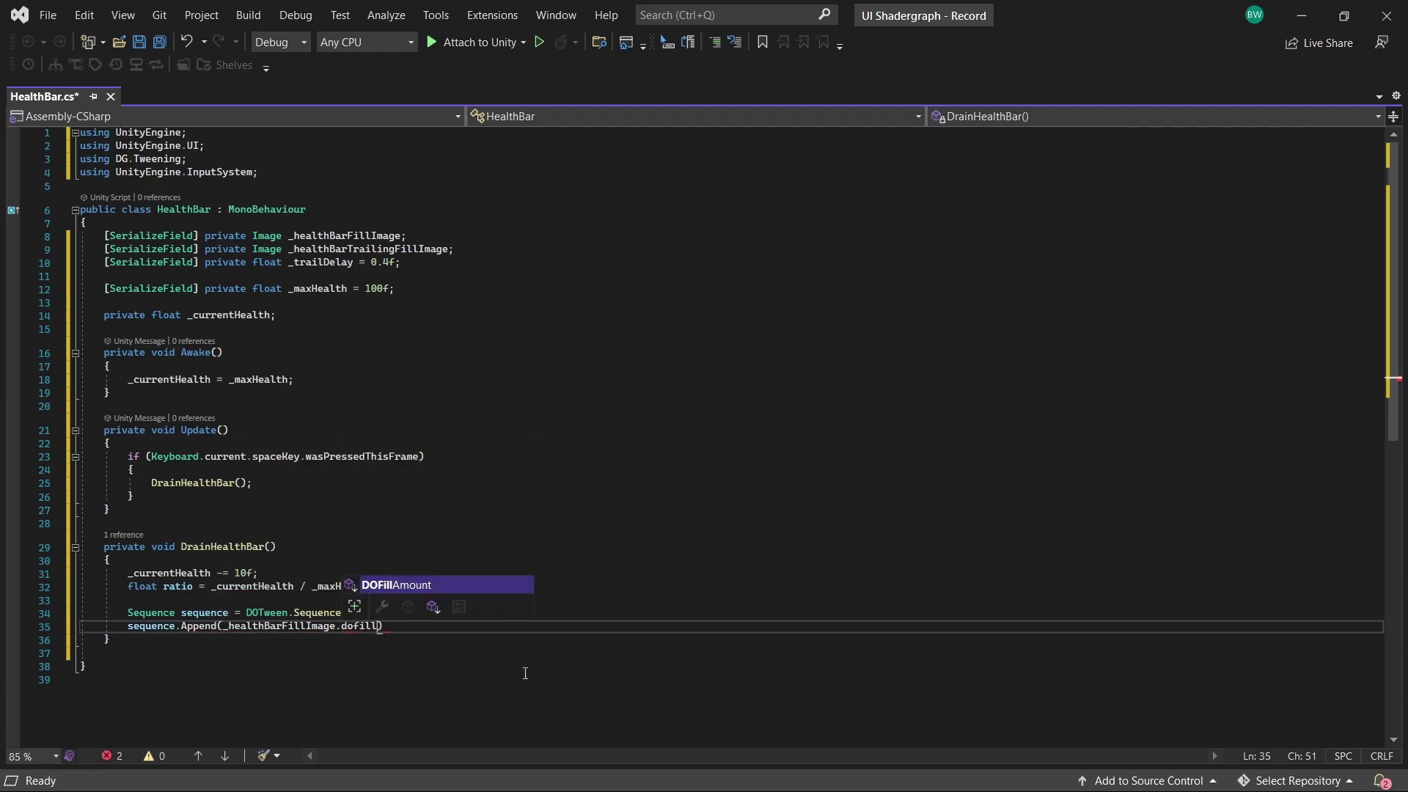
pyautogui.write('25f)')
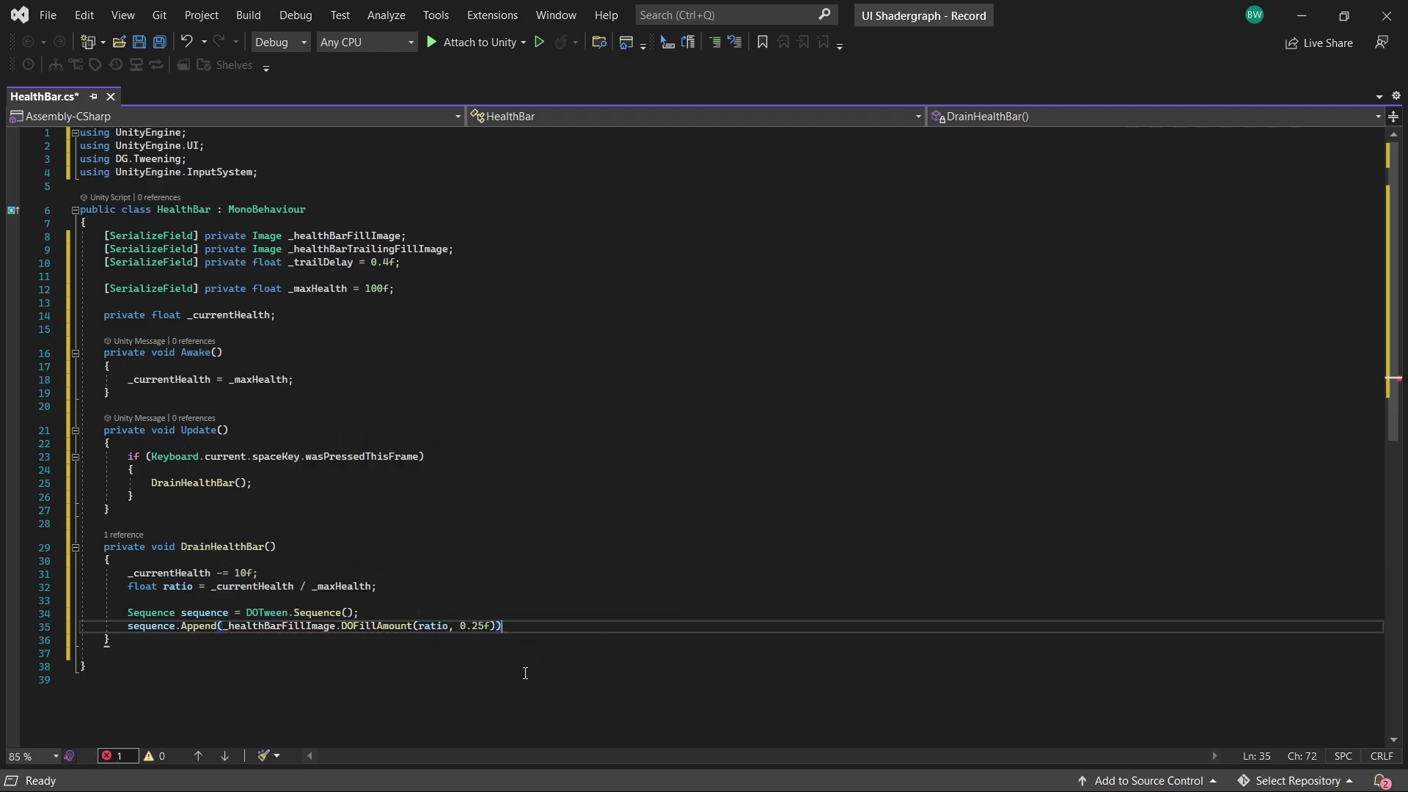
pyautogui.press('Return')
pyautogui.write('.SetEase(Ease.inOutSine)')
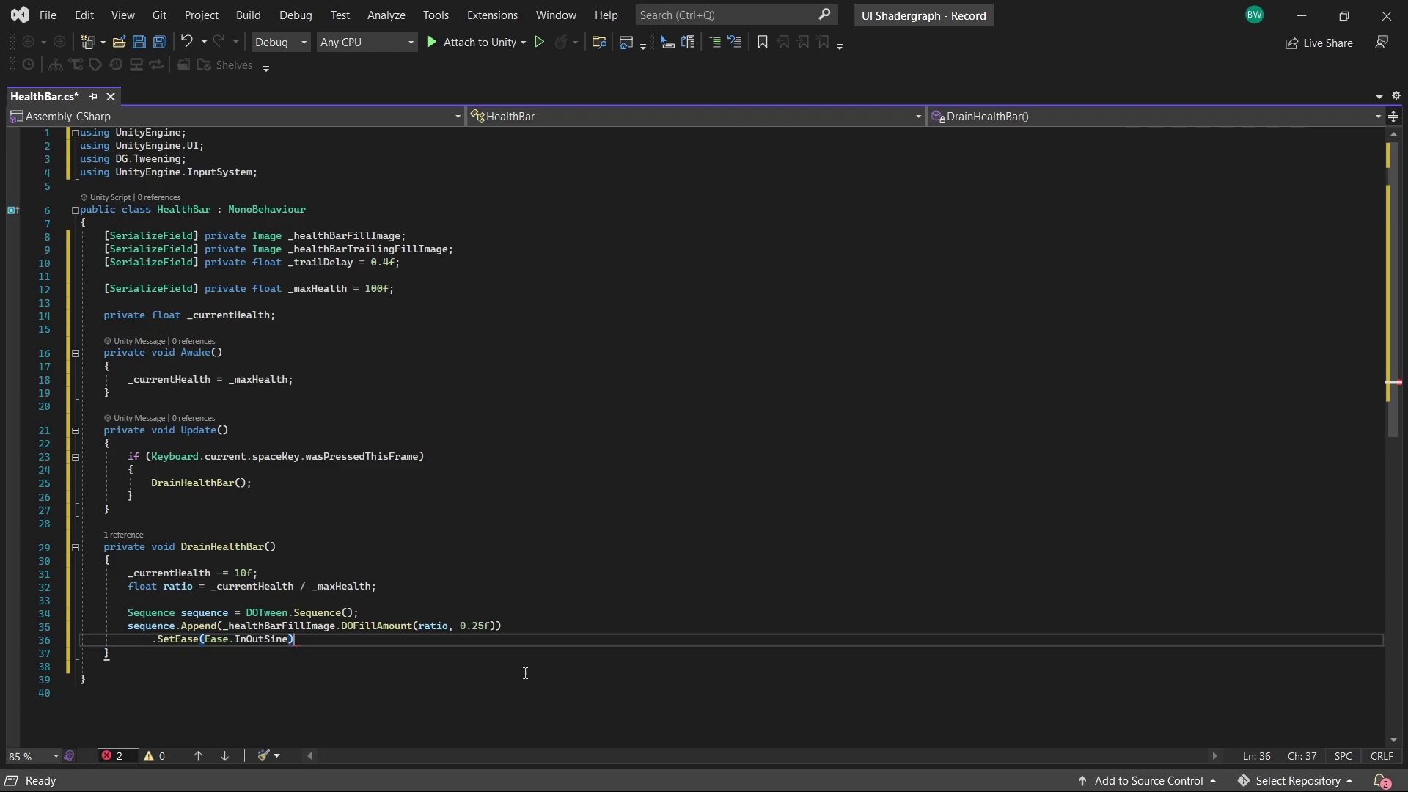
pyautogui.write(';')
pyautogui.press('Return')
pyautogui.write('sequence.append')
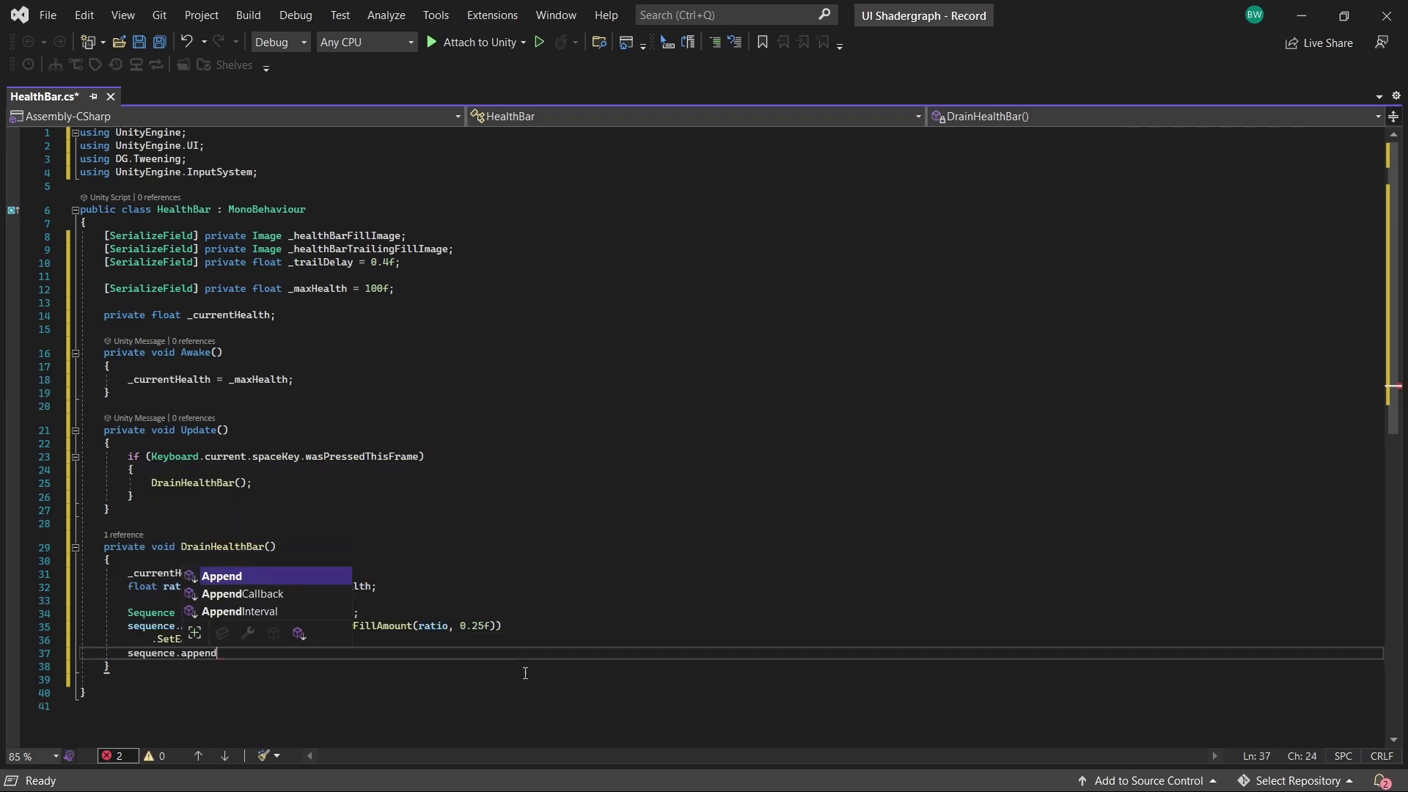
pyautogui.write('I')
pyautogui.press('Tab')
pyautogui.write('(_trailD')
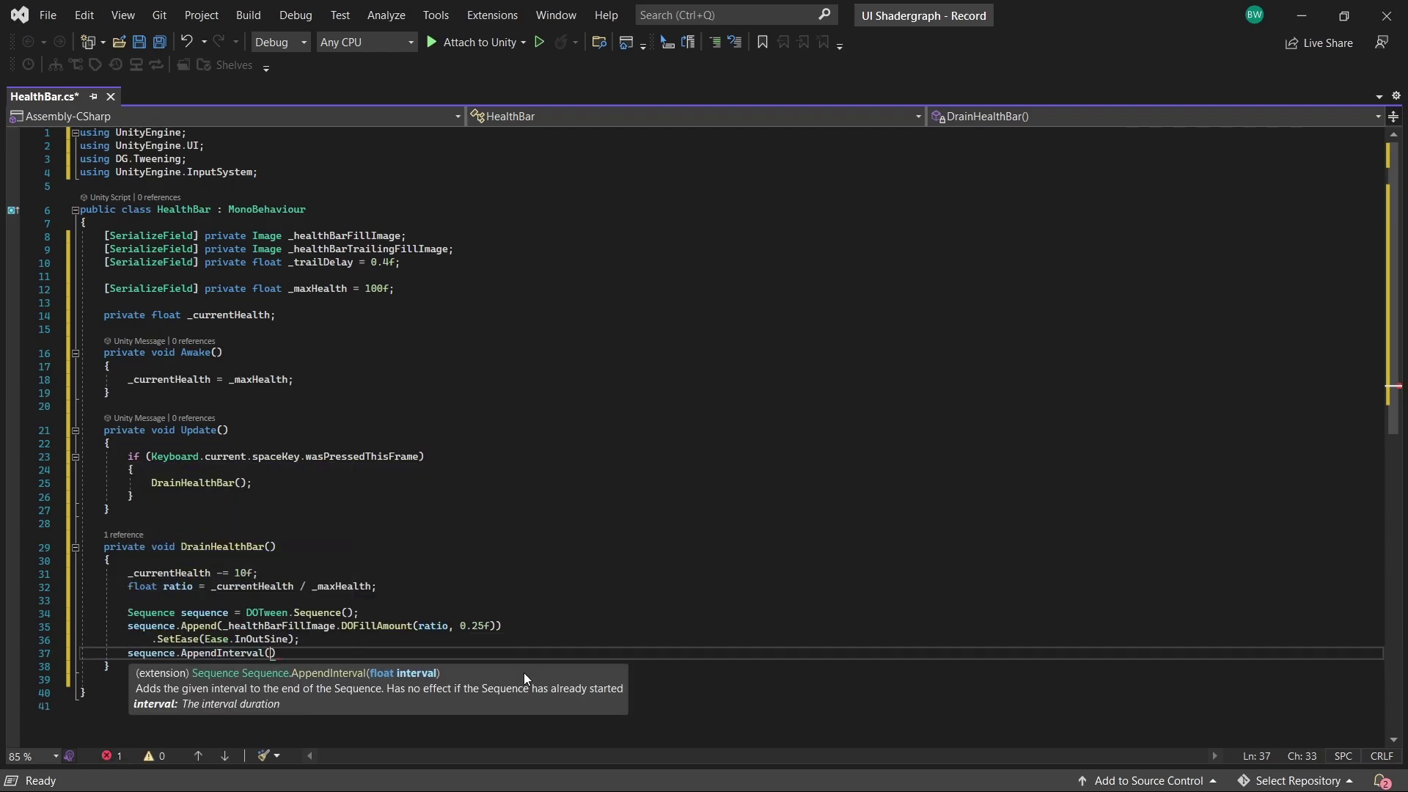
pyautogui.press('Tab')
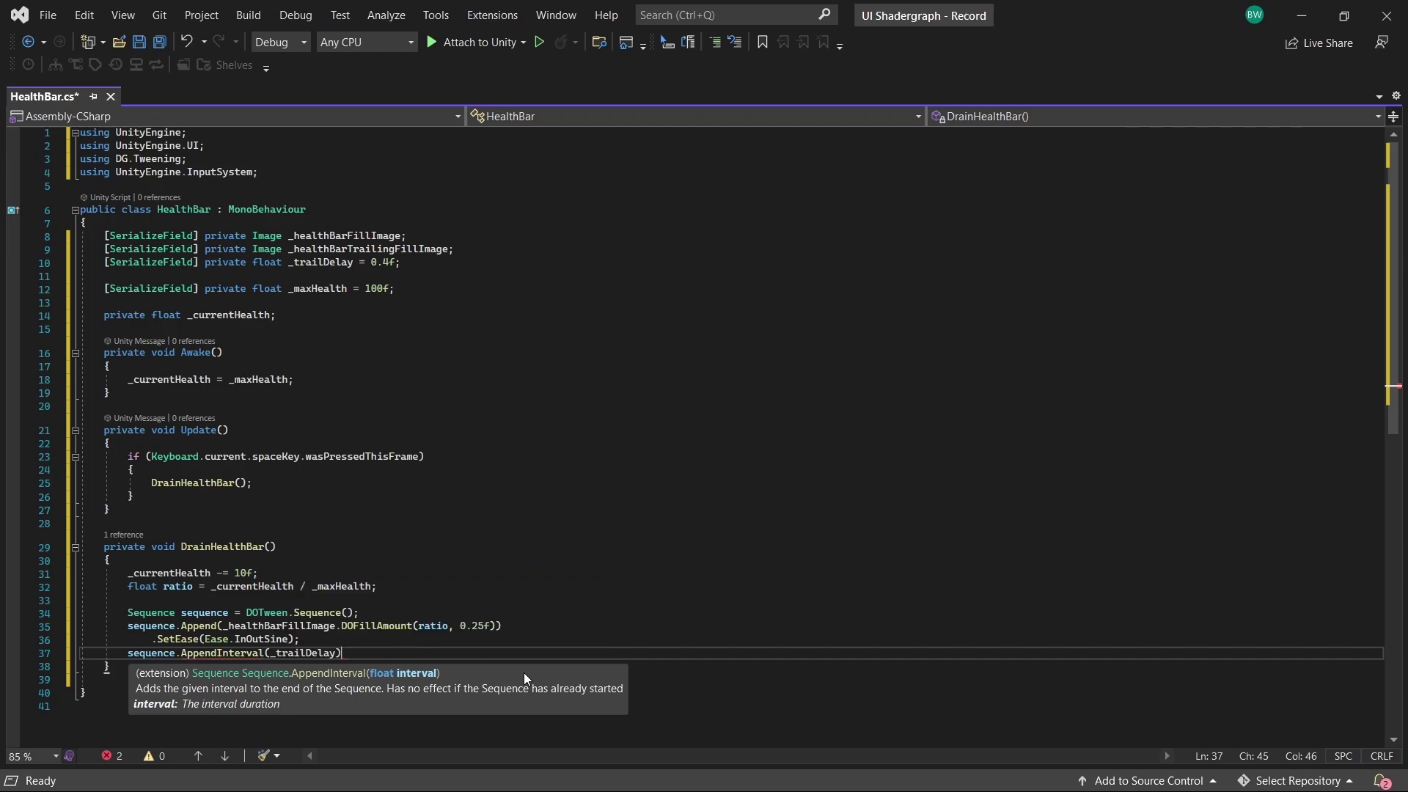
pyautogui.write(');')
# Step: Append a 0.3s InOutSine trailing fill tween, play the sequence, and save the script
pyautogui.press('Return')
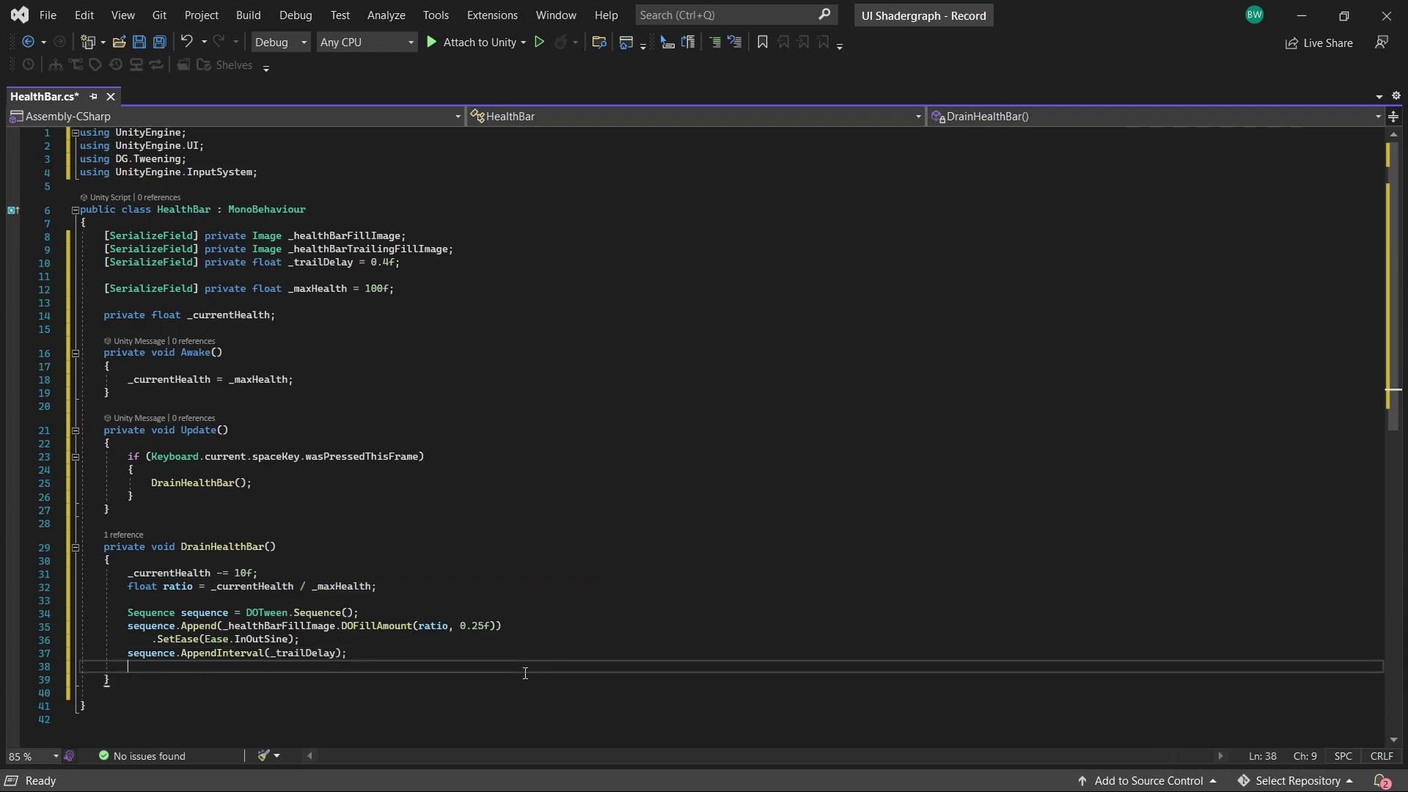
pyautogui.write('sequence.Append(')
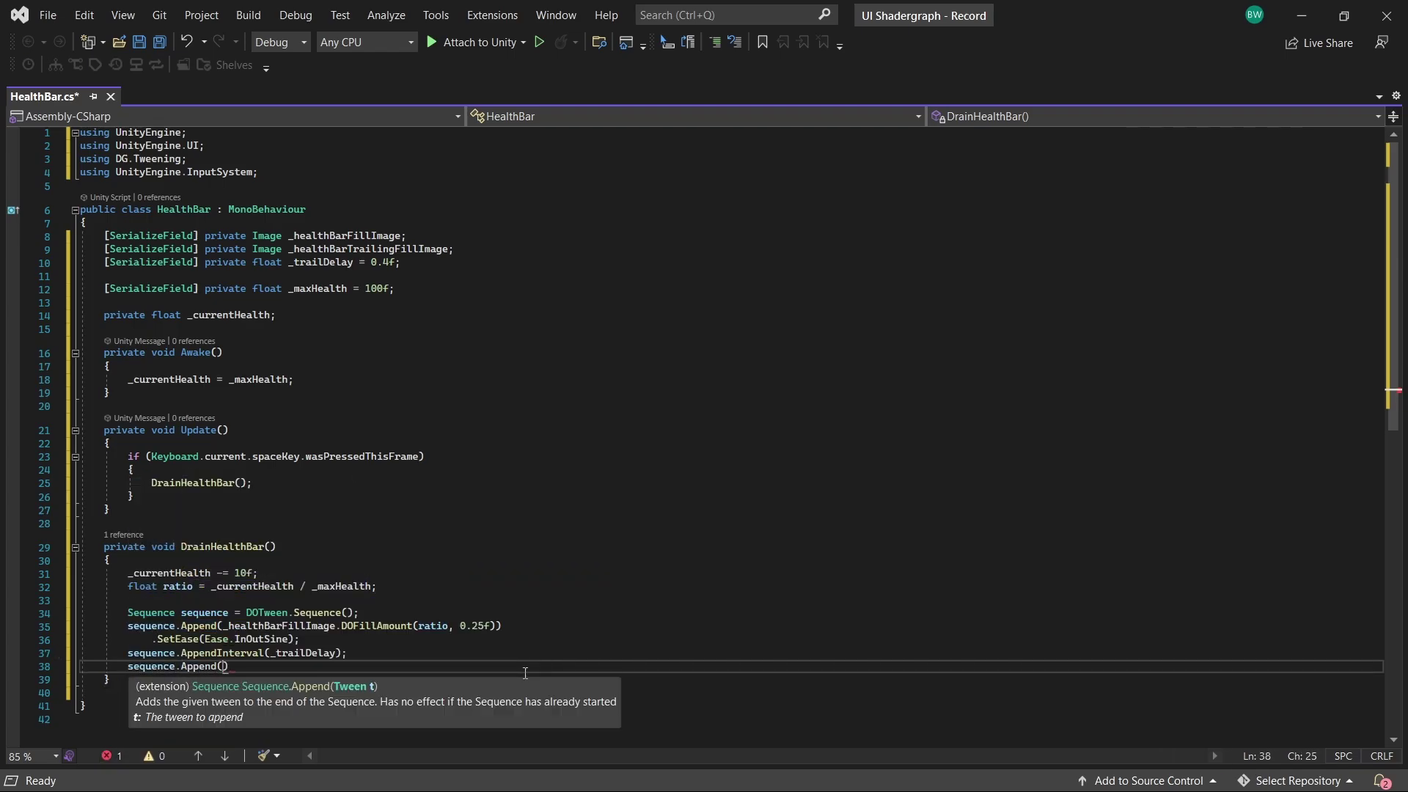
pyautogui.write('_healthBarTrailingFillImage.DOFillAmount')
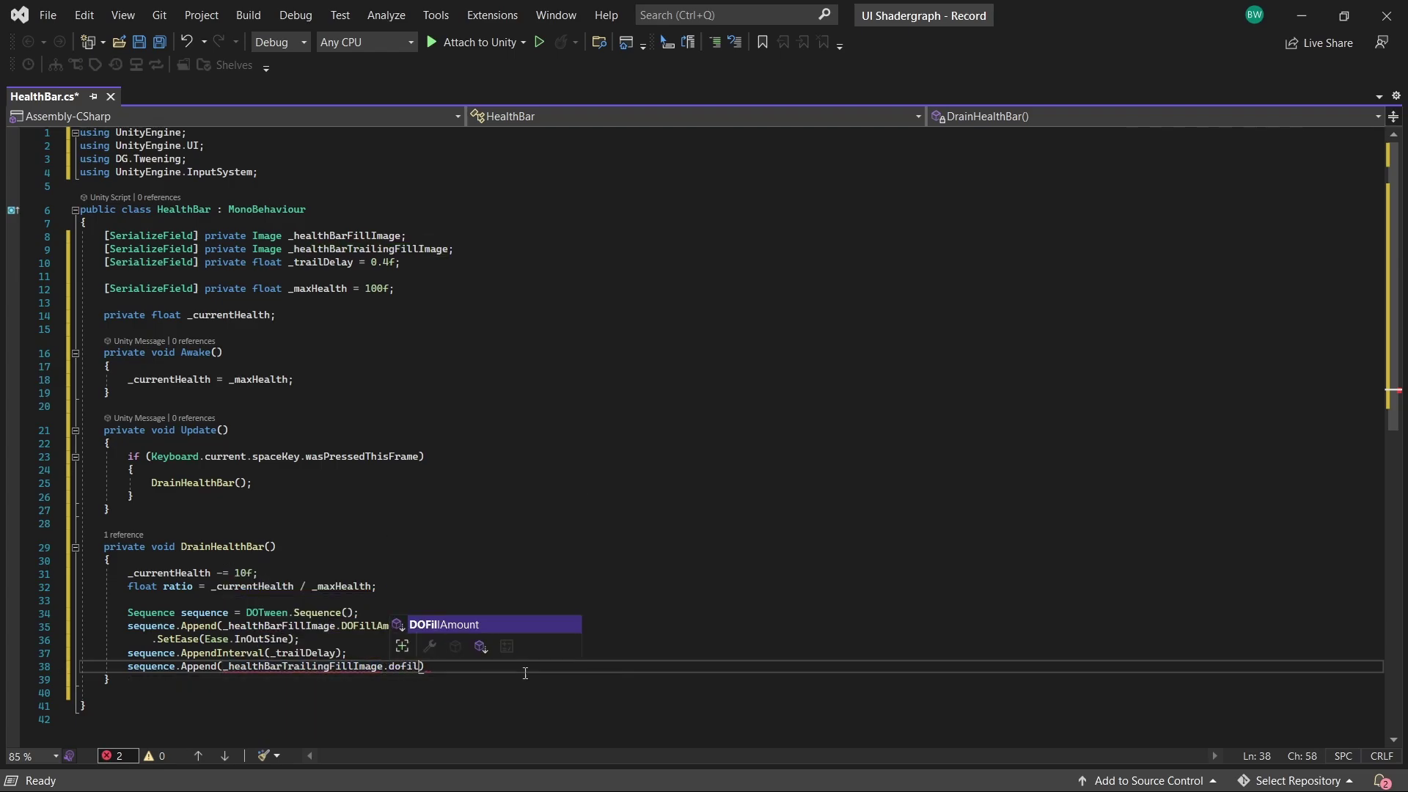
pyautogui.write('(ratio, 0.3f')
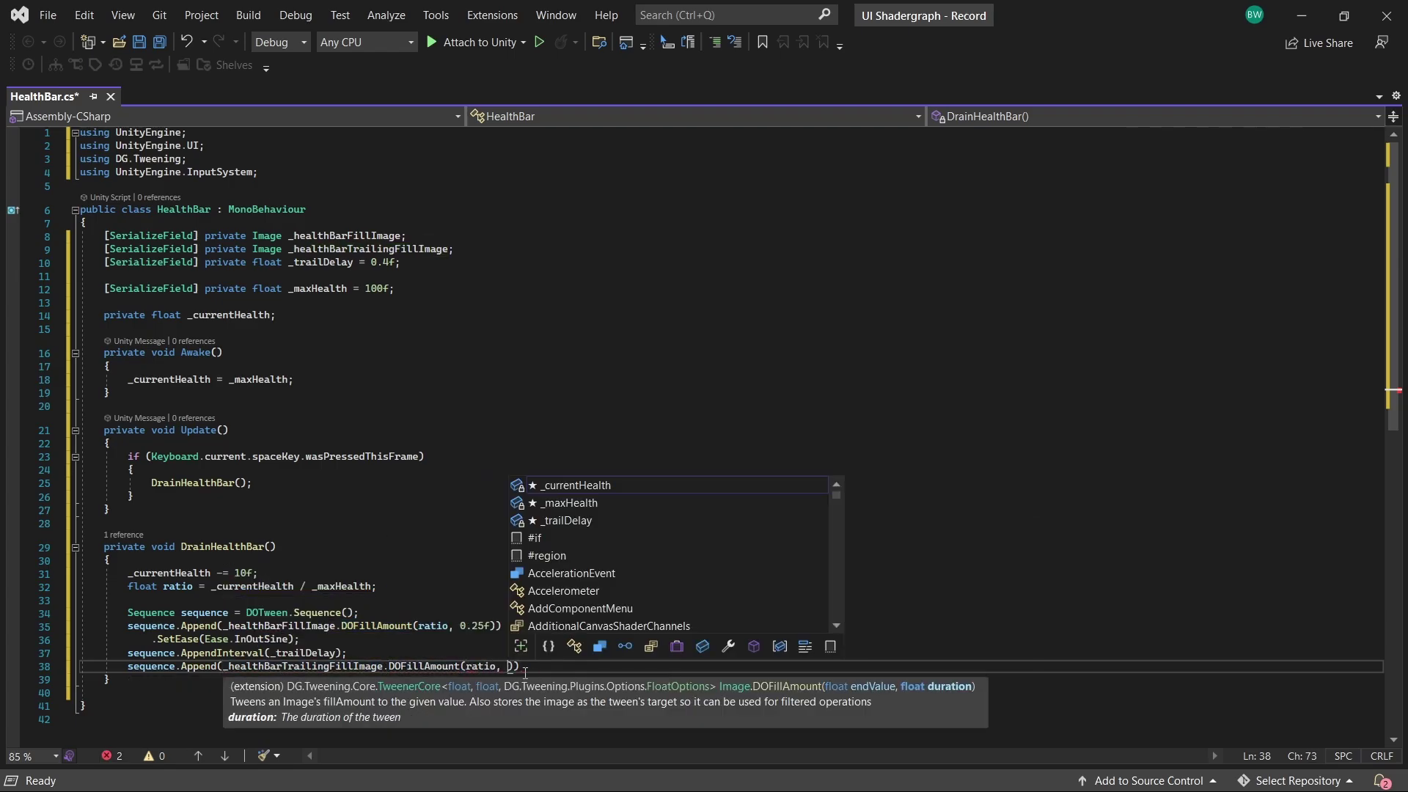
pyautogui.press('End')
pyautogui.press('Return')
pyautogui.write('.SetEase(Ea')
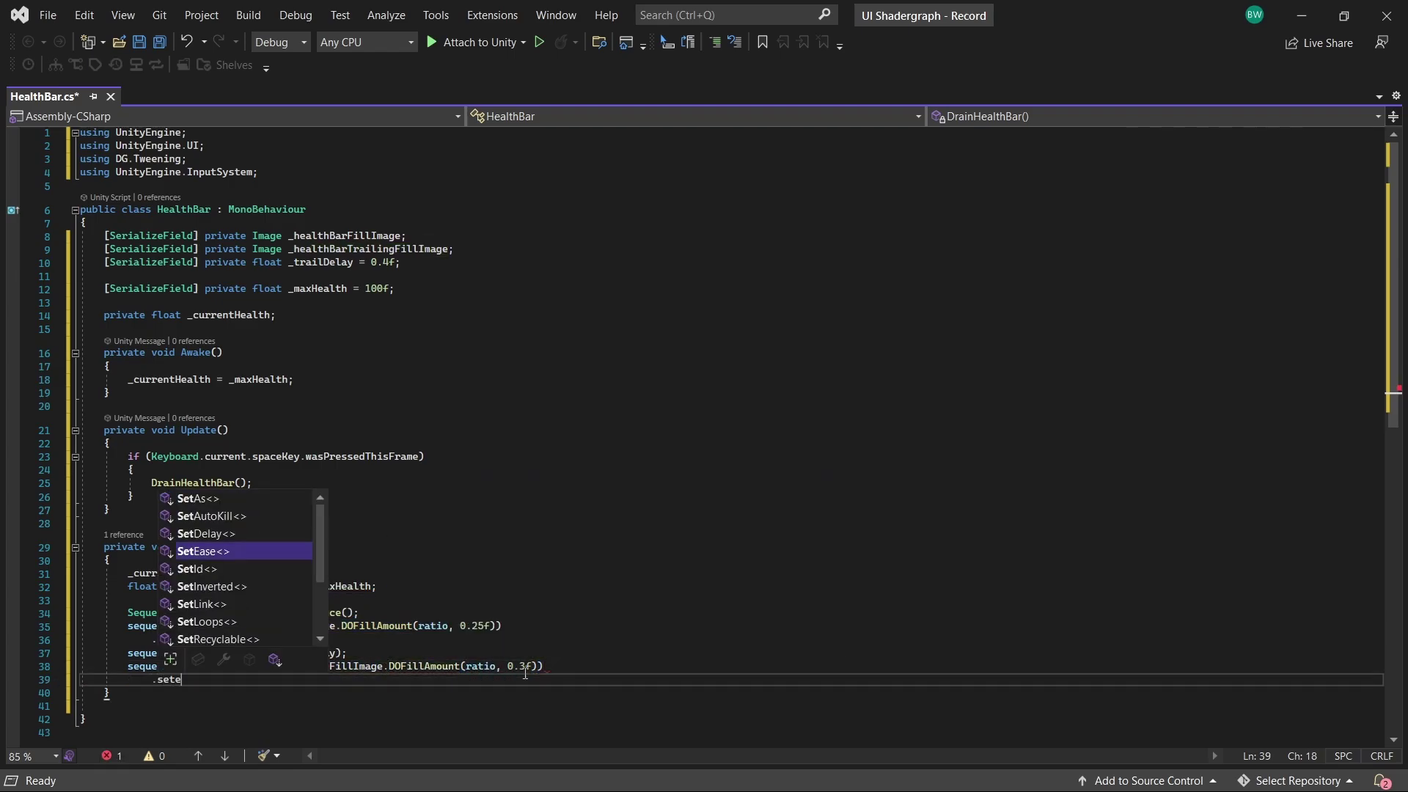
pyautogui.write('se.InOutSine);')
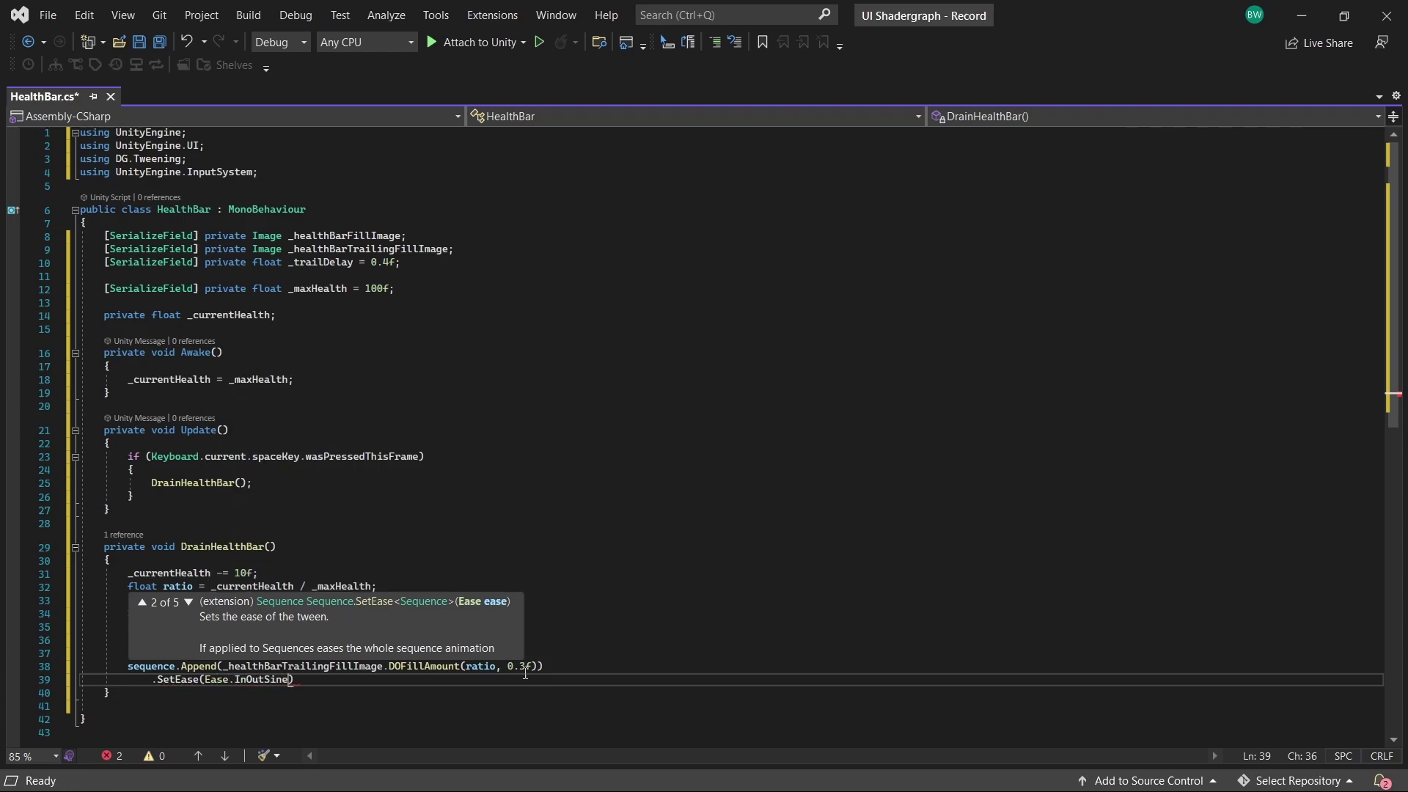
pyautogui.press('Return')
pyautogui.press('Return')
pyautogui.write('s')
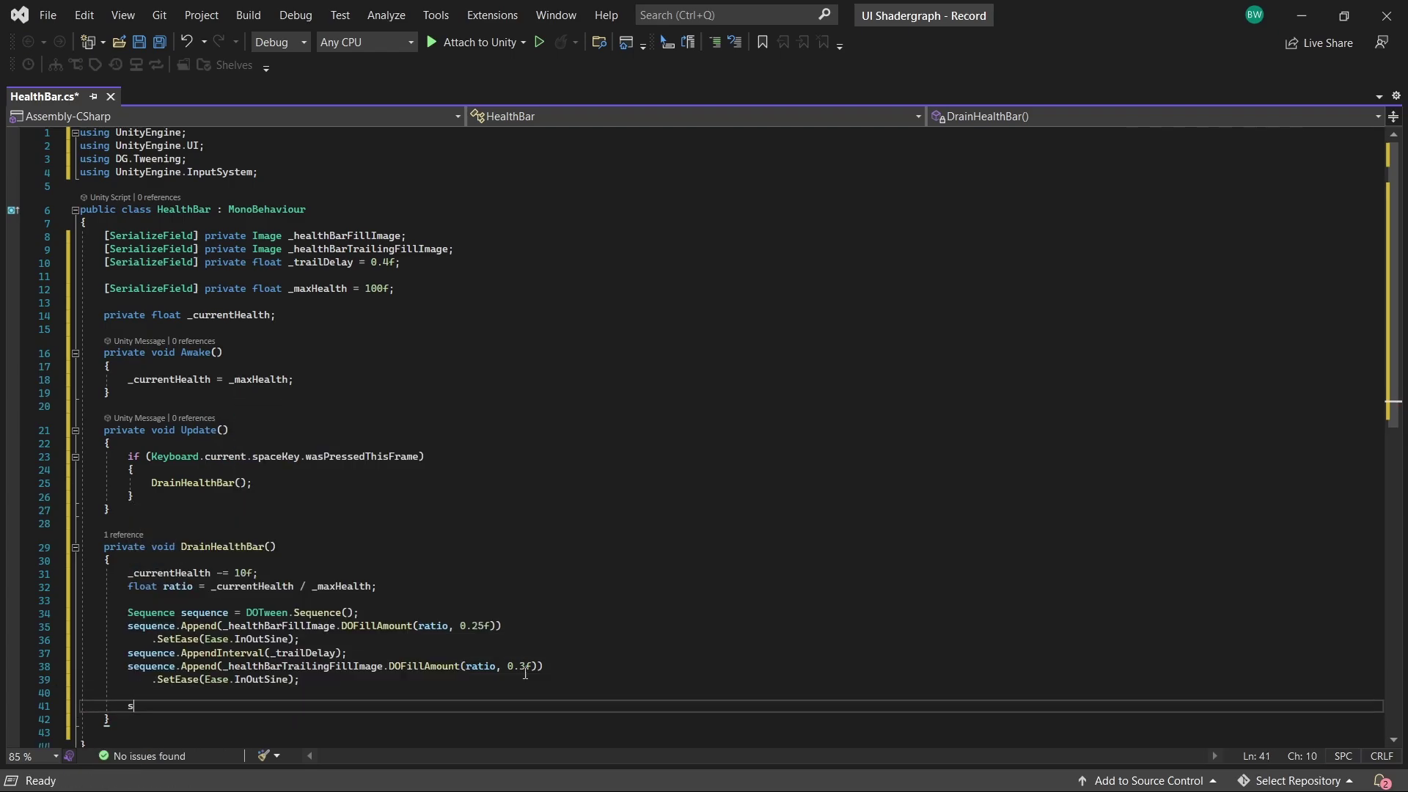
pyautogui.write('equence.Play();')
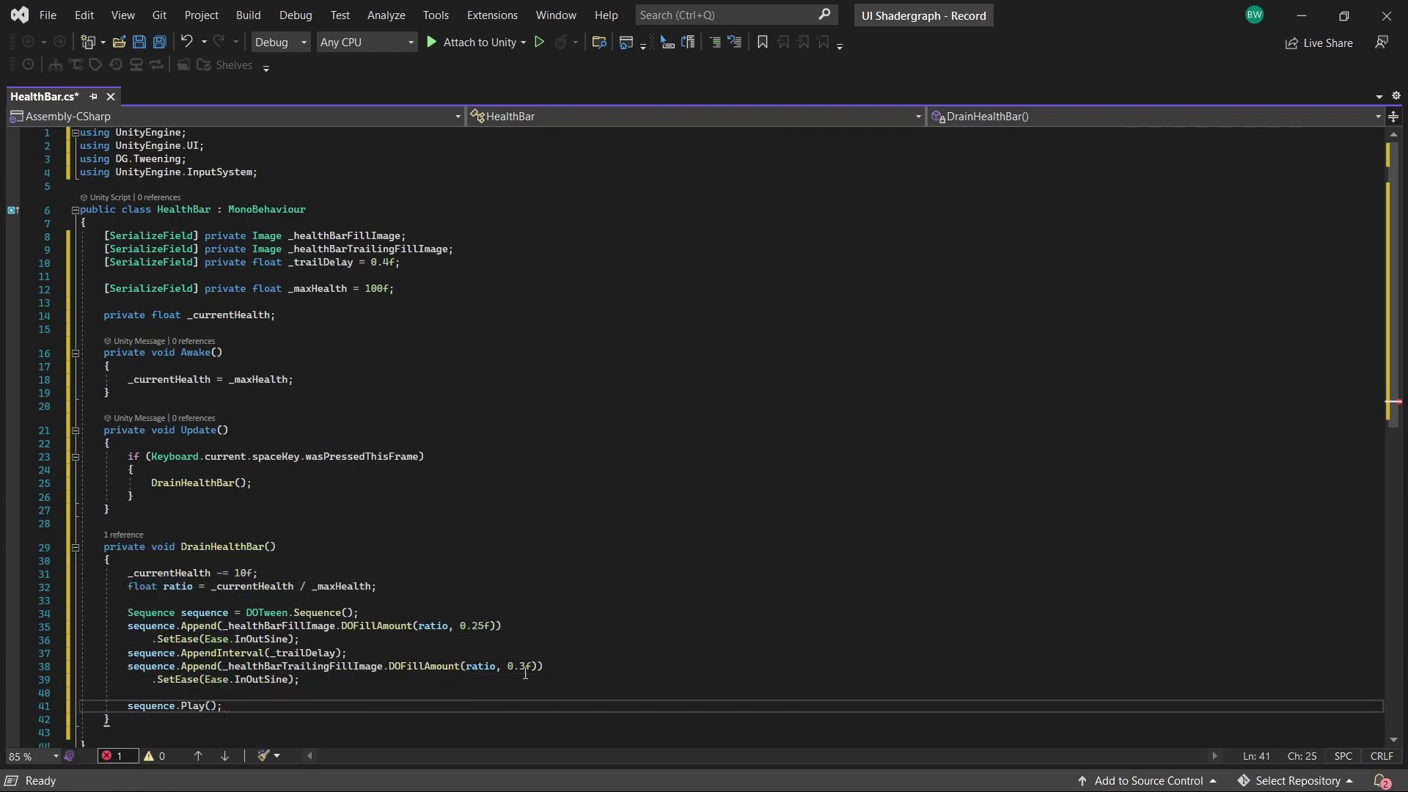
pyautogui.hotkey('ctrl', 's')
# Step: Reset both the fill and trailing fill images' fillAmount to 1f in Awake
pyautogui.scroll(-2, 630, 595)
pyautogui.scroll(1, 513, 336)
pyautogui.click(513, 336)
pyautogui.press('Return')
pyautogui.press('Return')
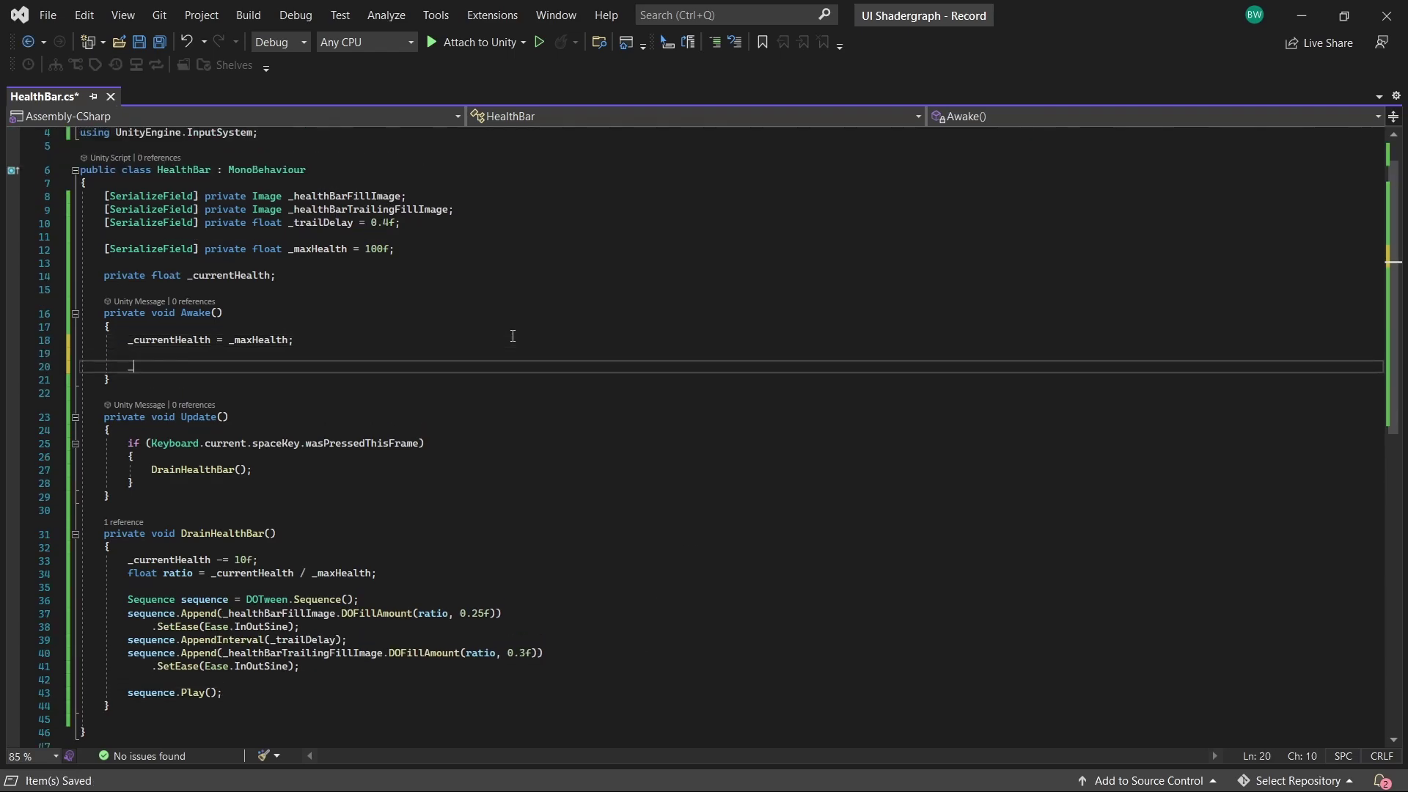
pyautogui.write('_healthBarFillImage.fillAmount = 1f;')
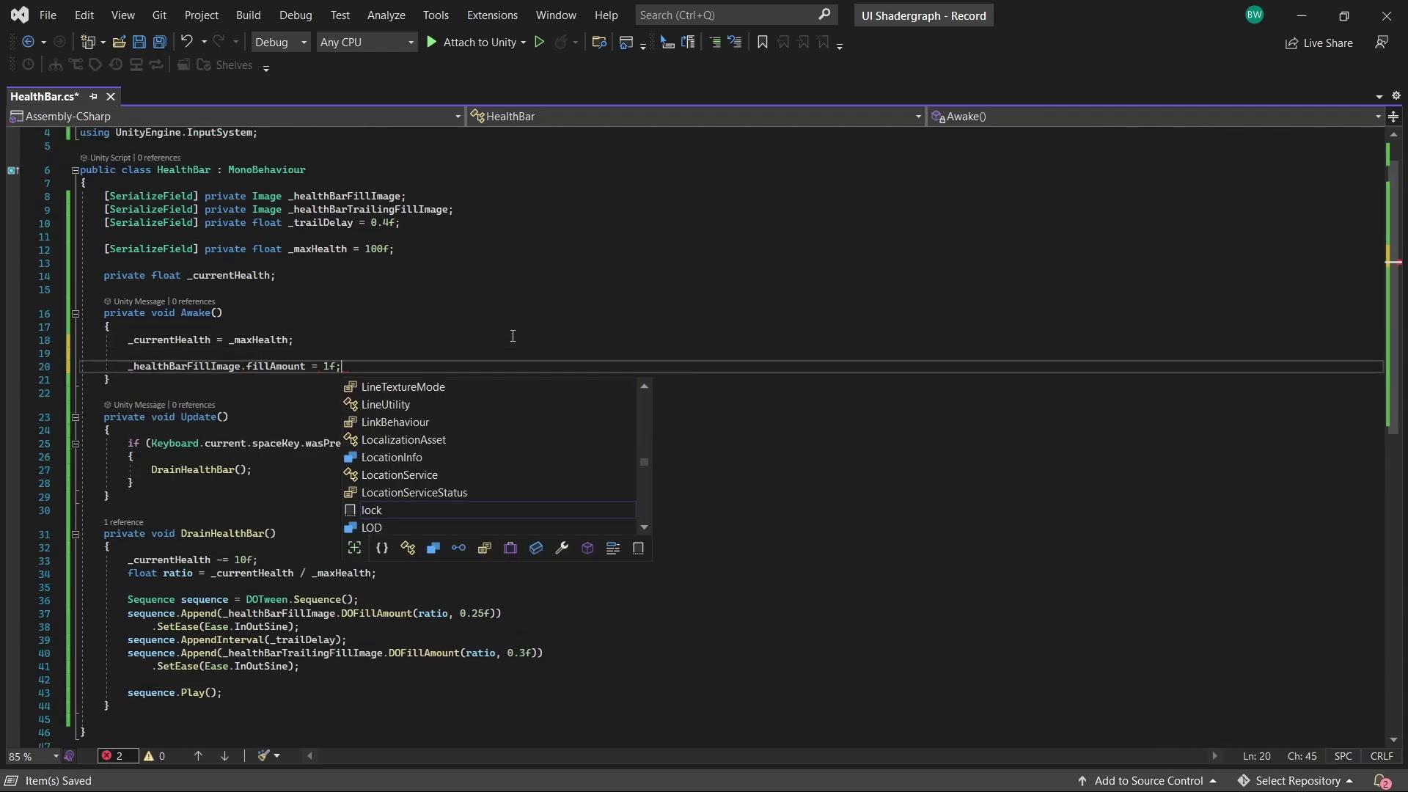
pyautogui.press('Return')
pyautogui.write('_healthBarTrailingFillImage.fillAmount= 1f;')
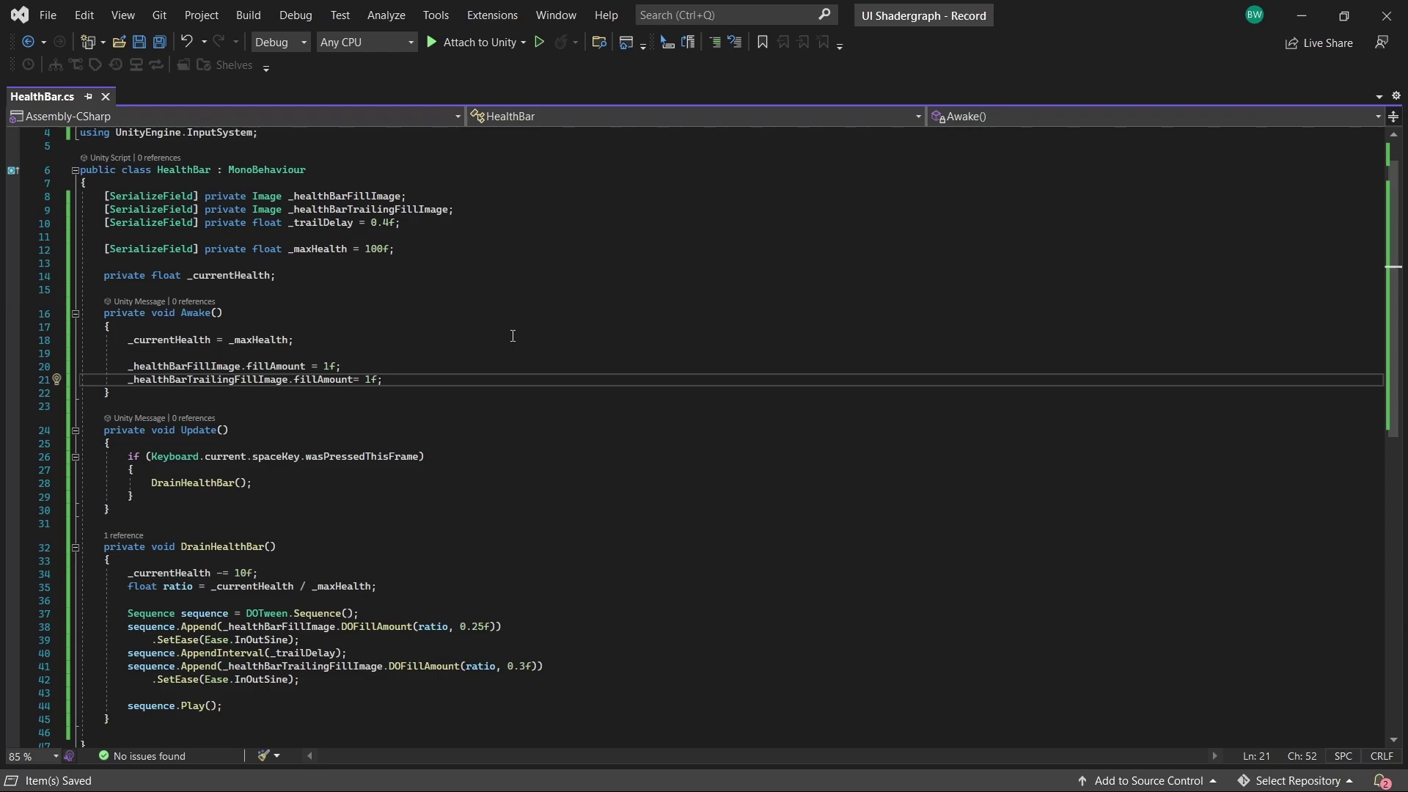
pyautogui.hotkey('alt', 'Tab')
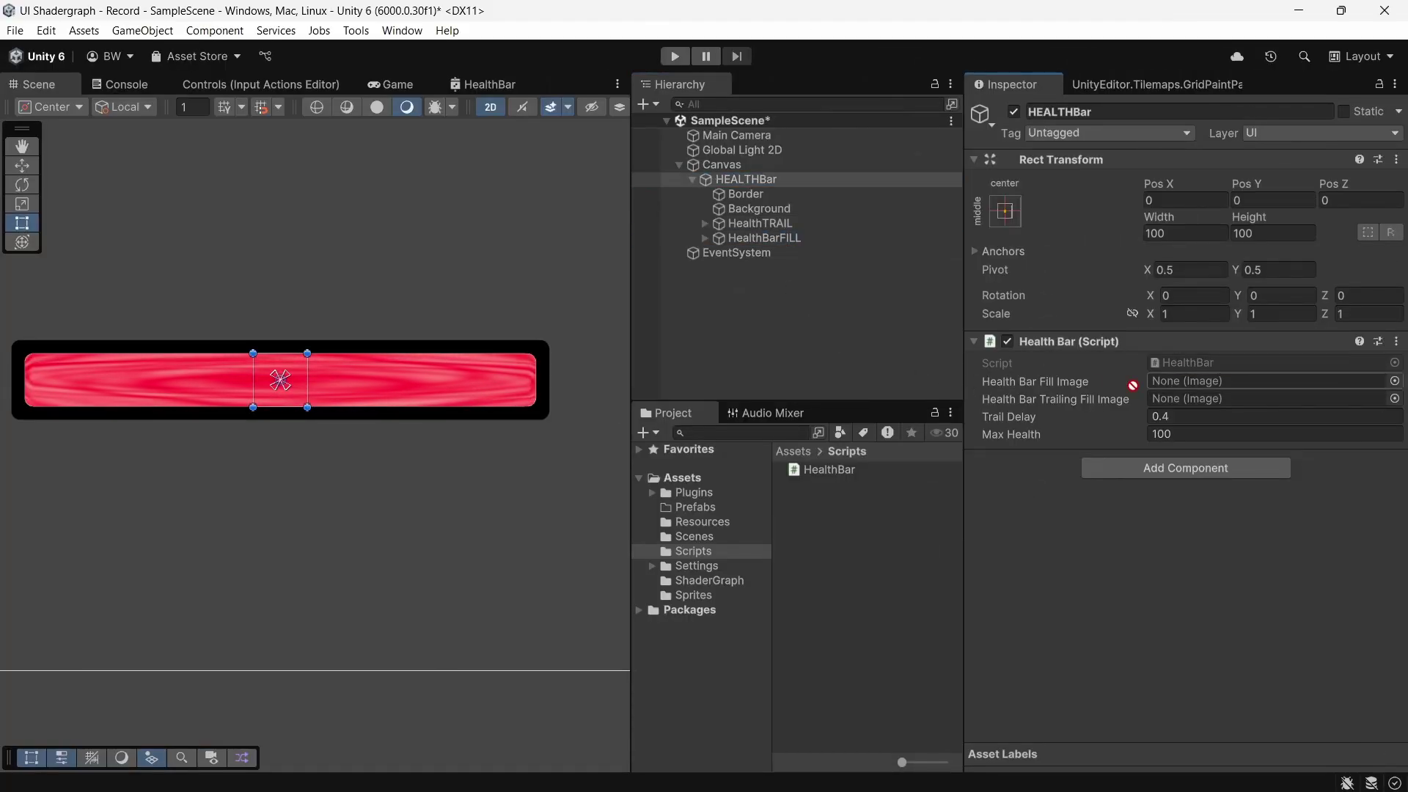
# Step: Assign HealthTRAIL as the trailing fill image, then test the draining bar in Play mode
pyautogui.moveTo(761, 223); pyautogui.dragTo(1210, 399)
pyautogui.hotkey('ctrl', 'p')
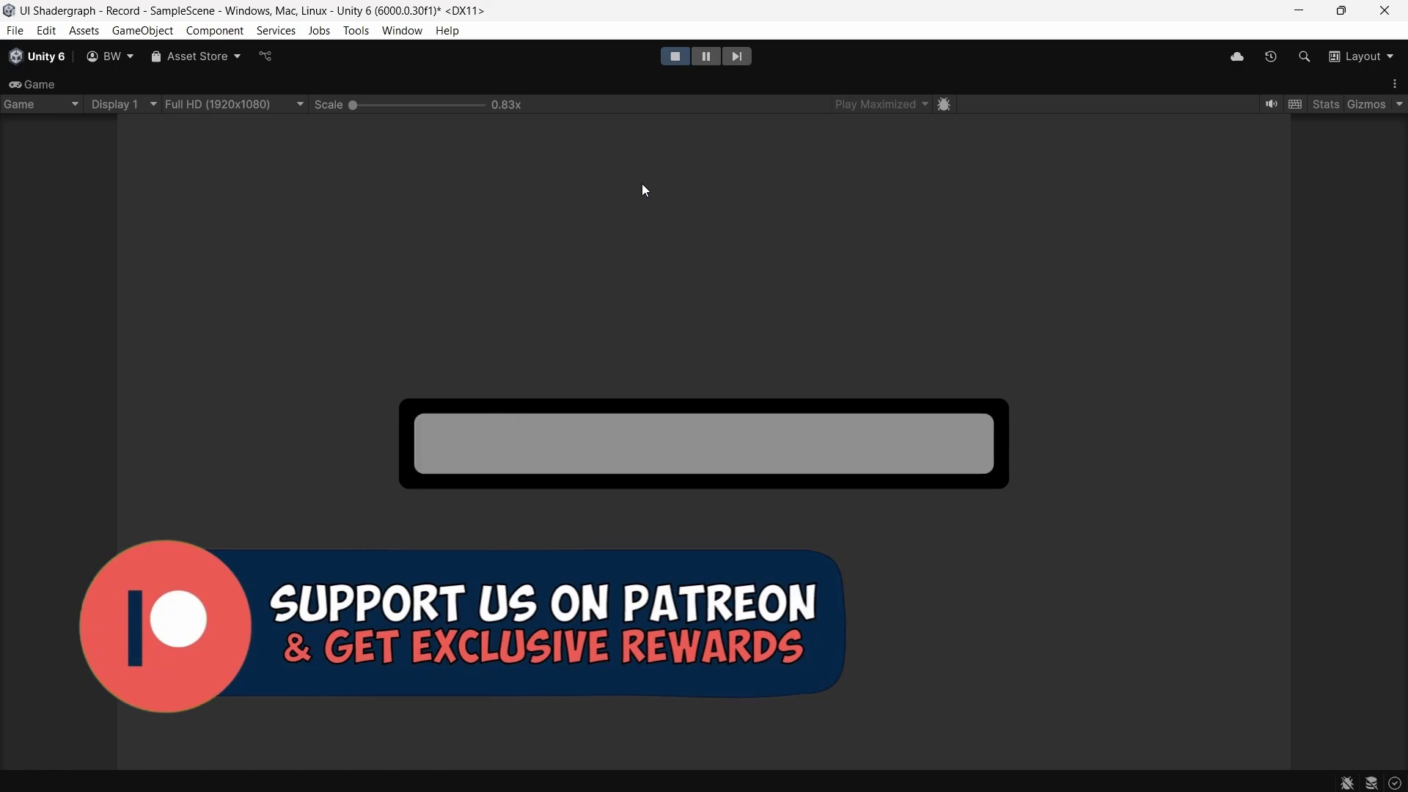
pyautogui.click(675, 57)
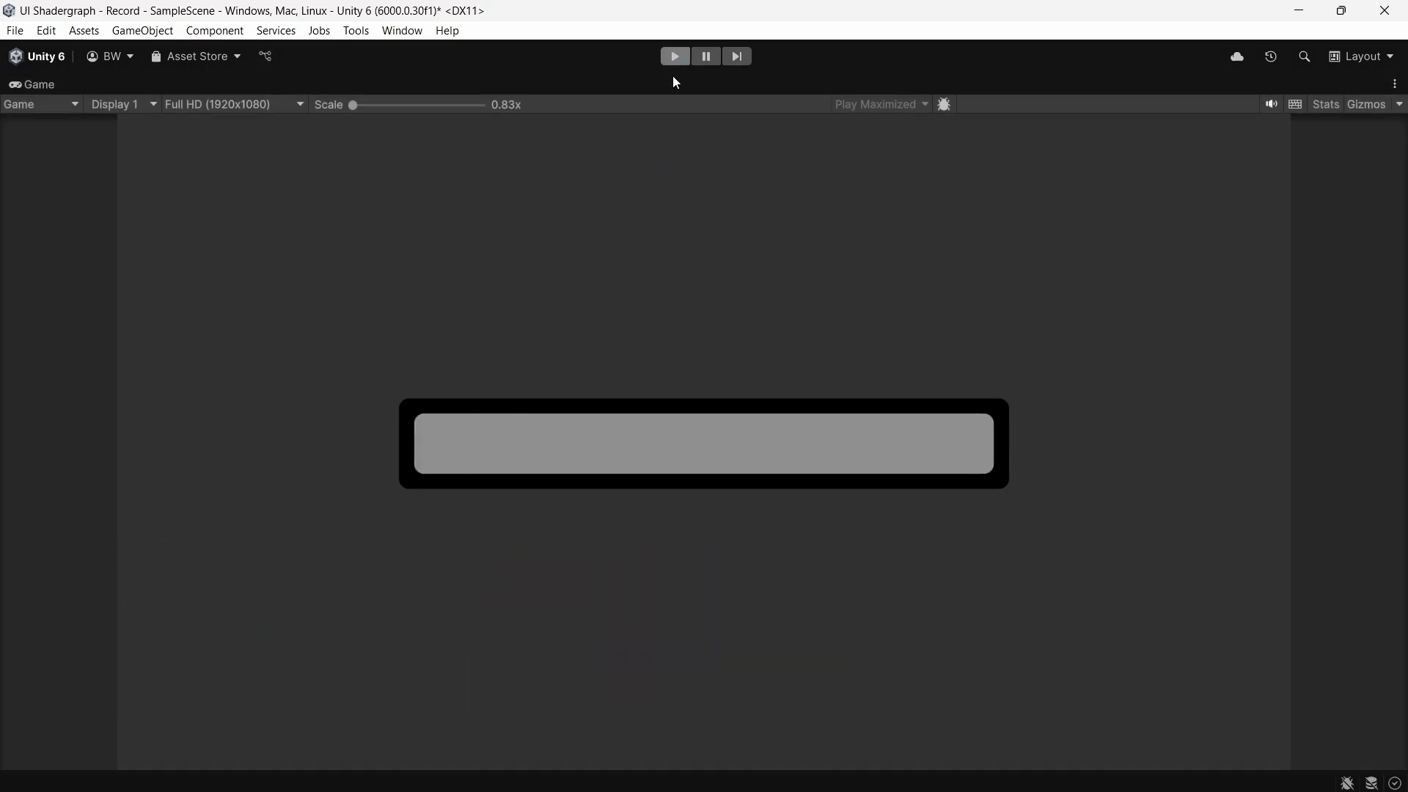